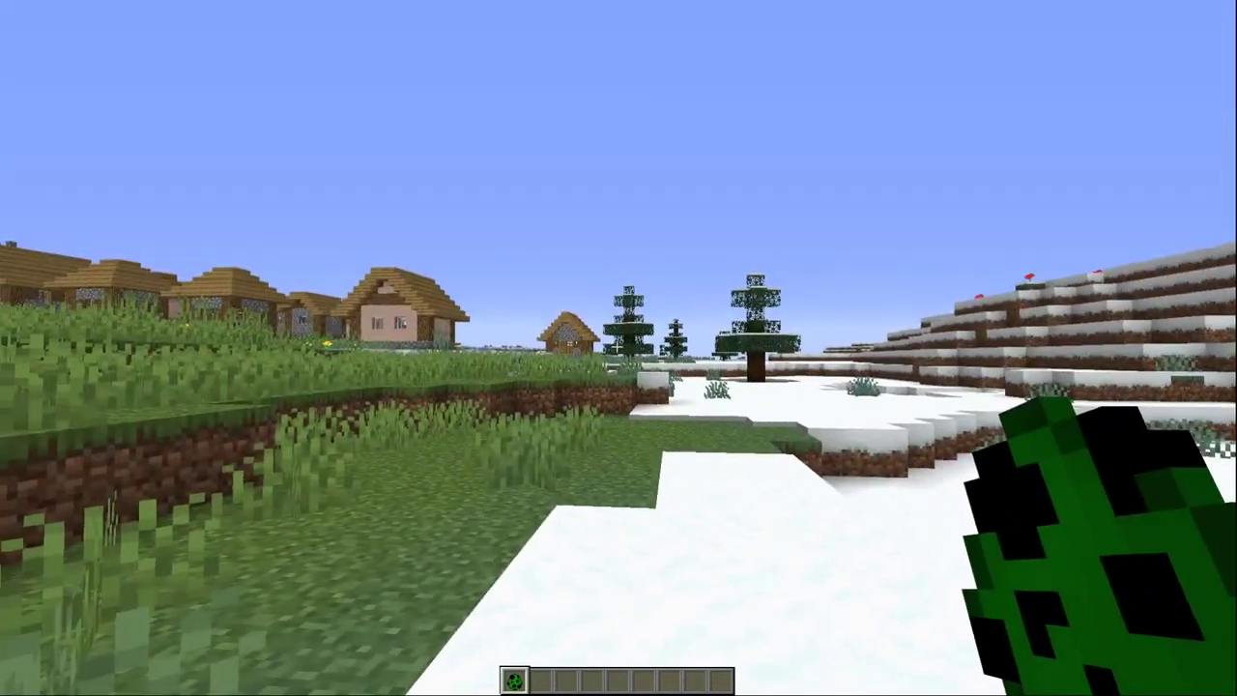
# Show the debug overlay and walk around the border between the snowy tundra and the plains
pyautogui.press('w')
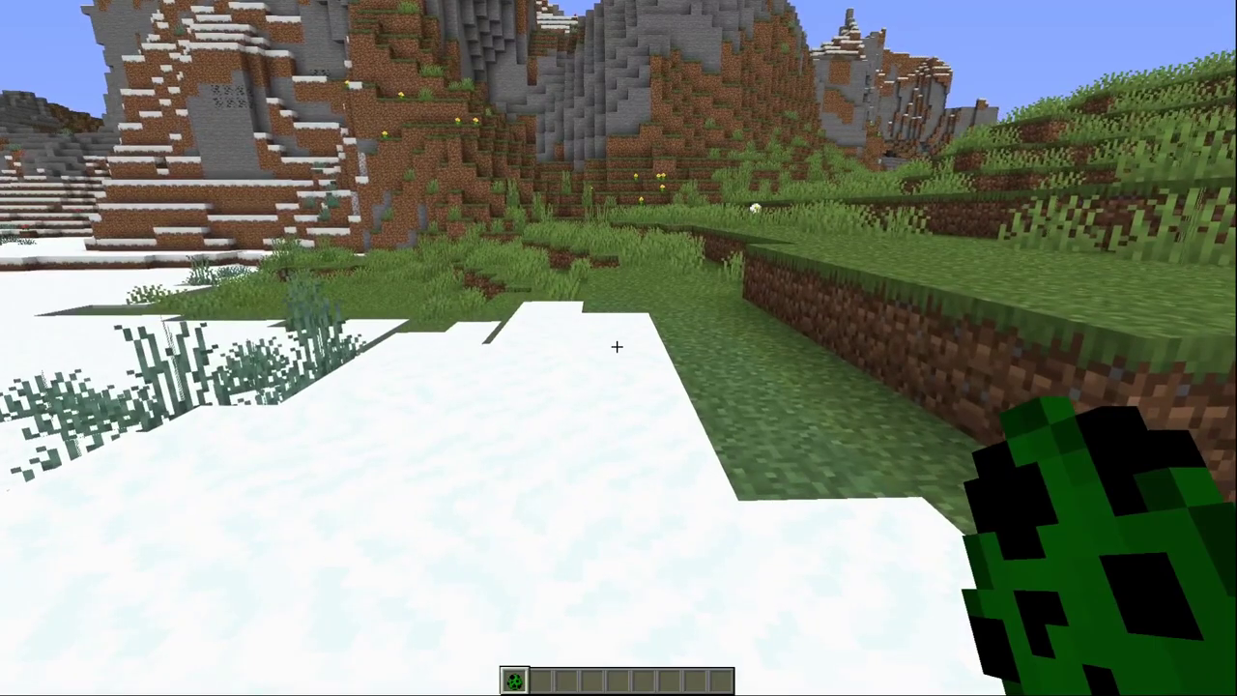
pyautogui.press('F3')
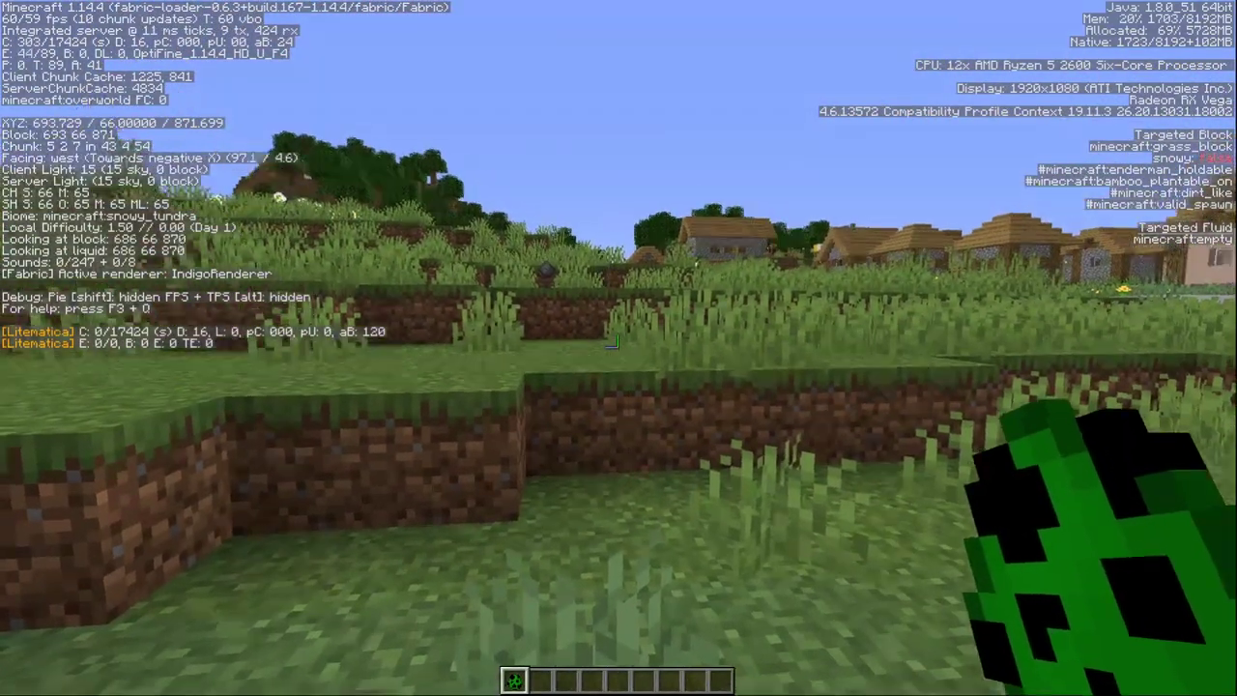
pyautogui.press('a')
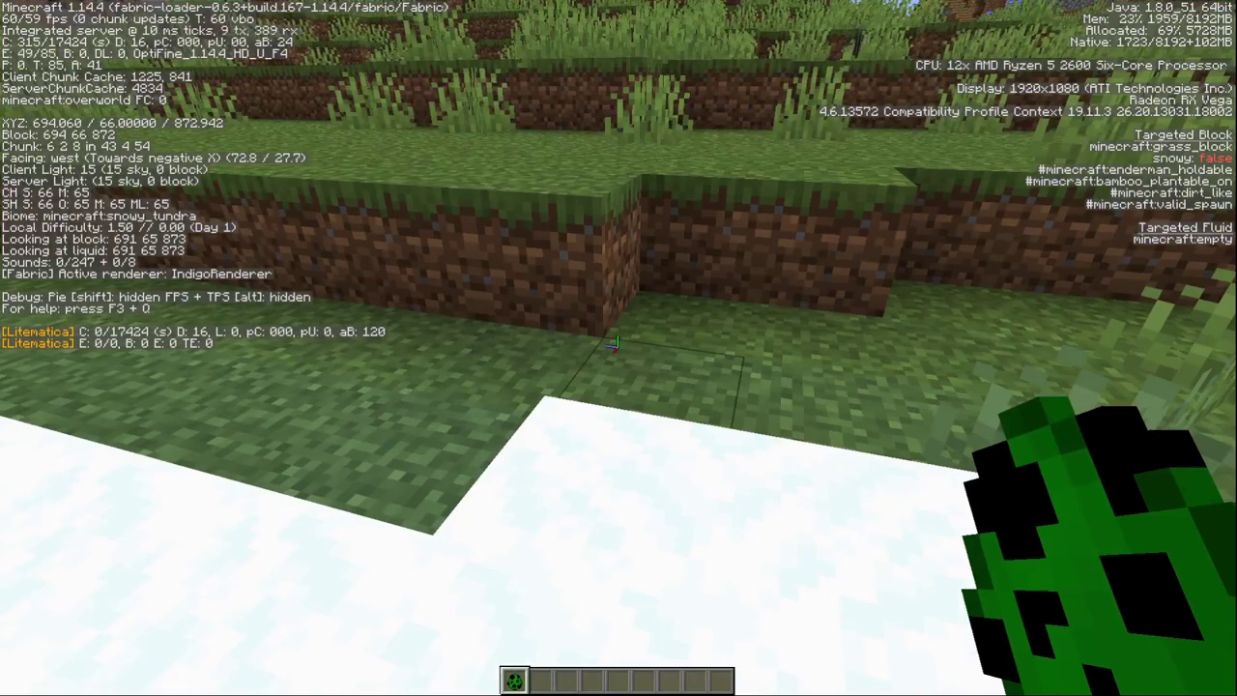
pyautogui.press('w')
pyautogui.press('d')
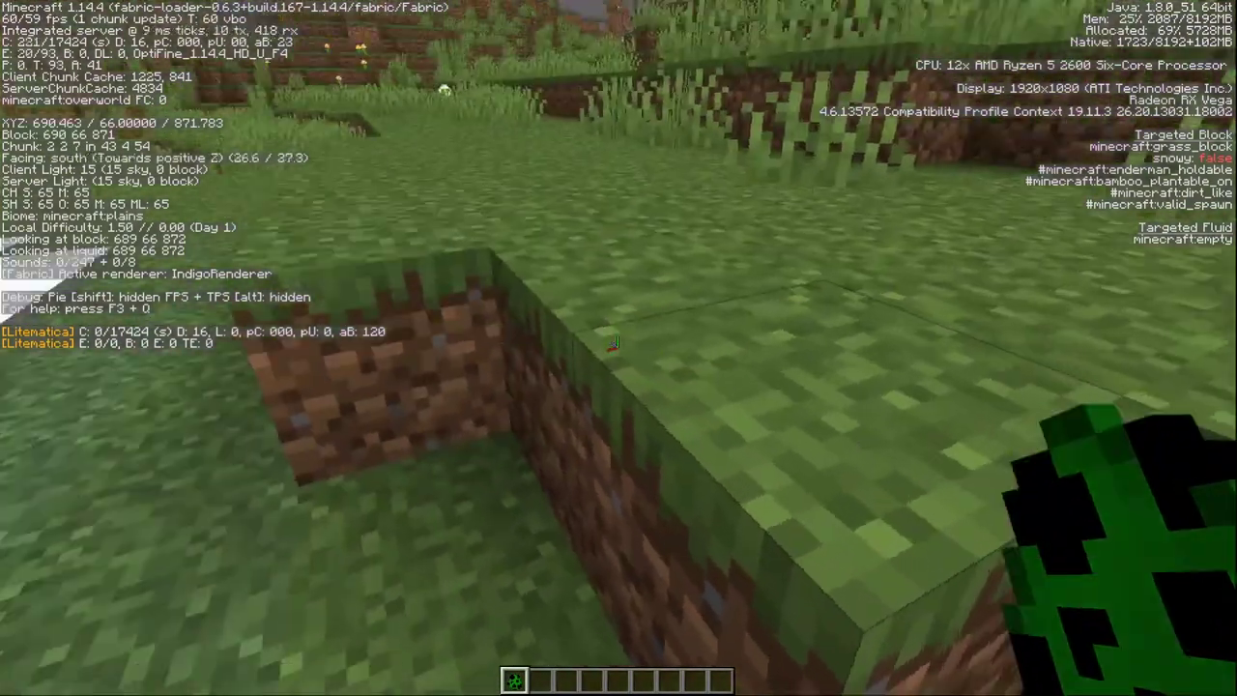
pyautogui.press('e')
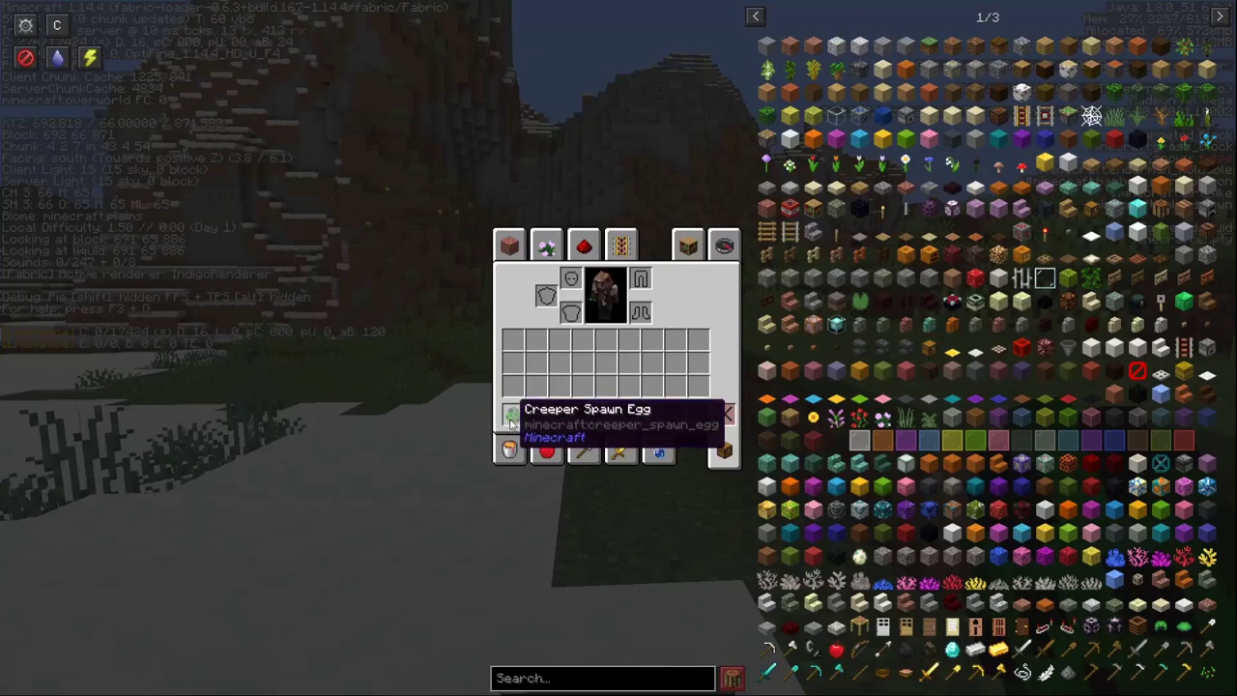
pyautogui.press('e')
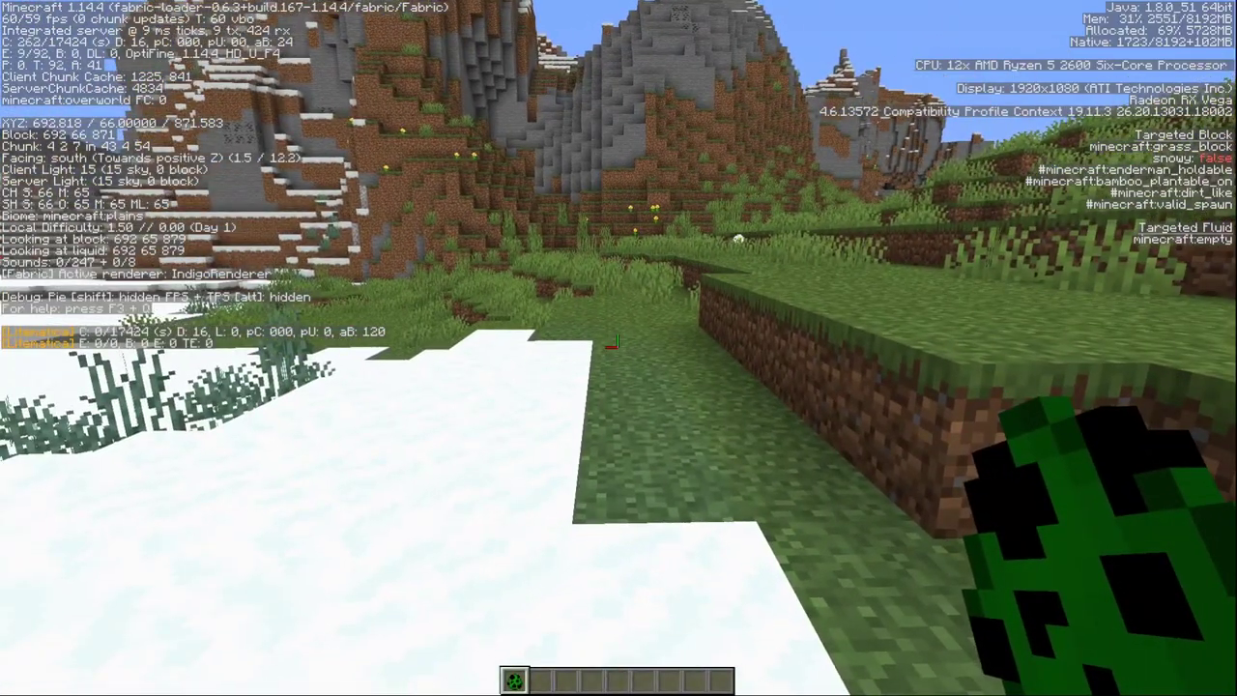
pyautogui.press('w')
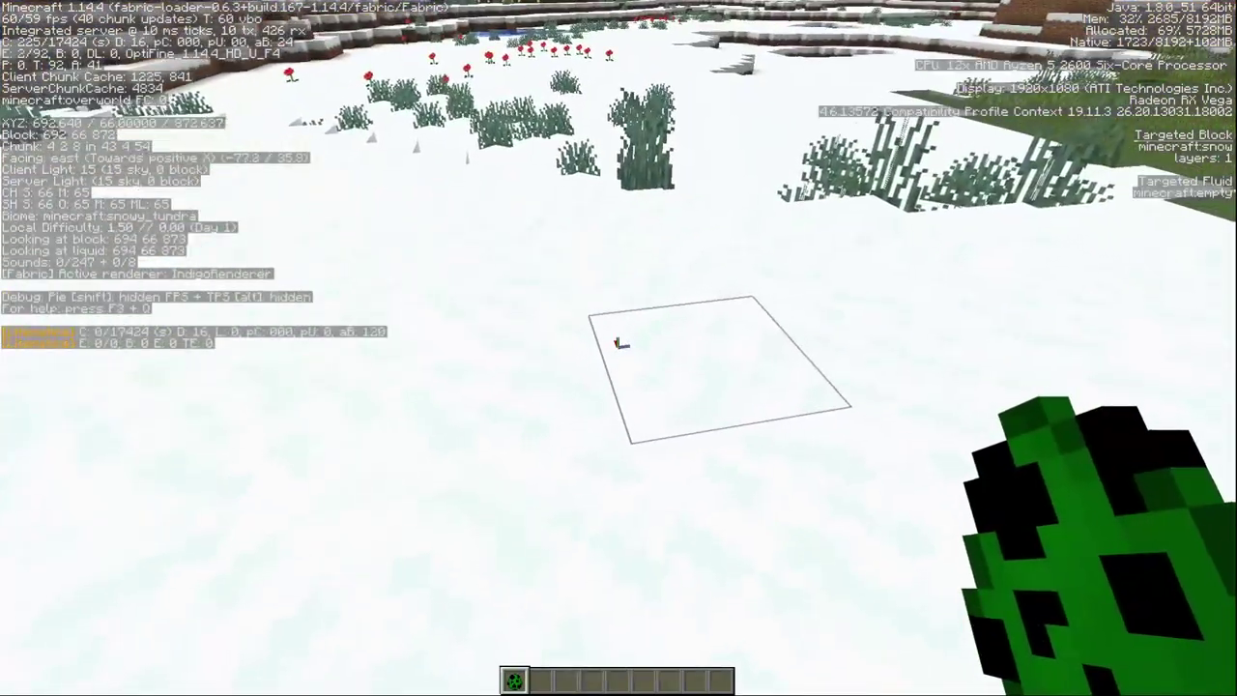
# Spawn a series of creepers with the spawn egg on the snow and the neighbouring grass along the biome border
pyautogui.rightClick(619, 343)
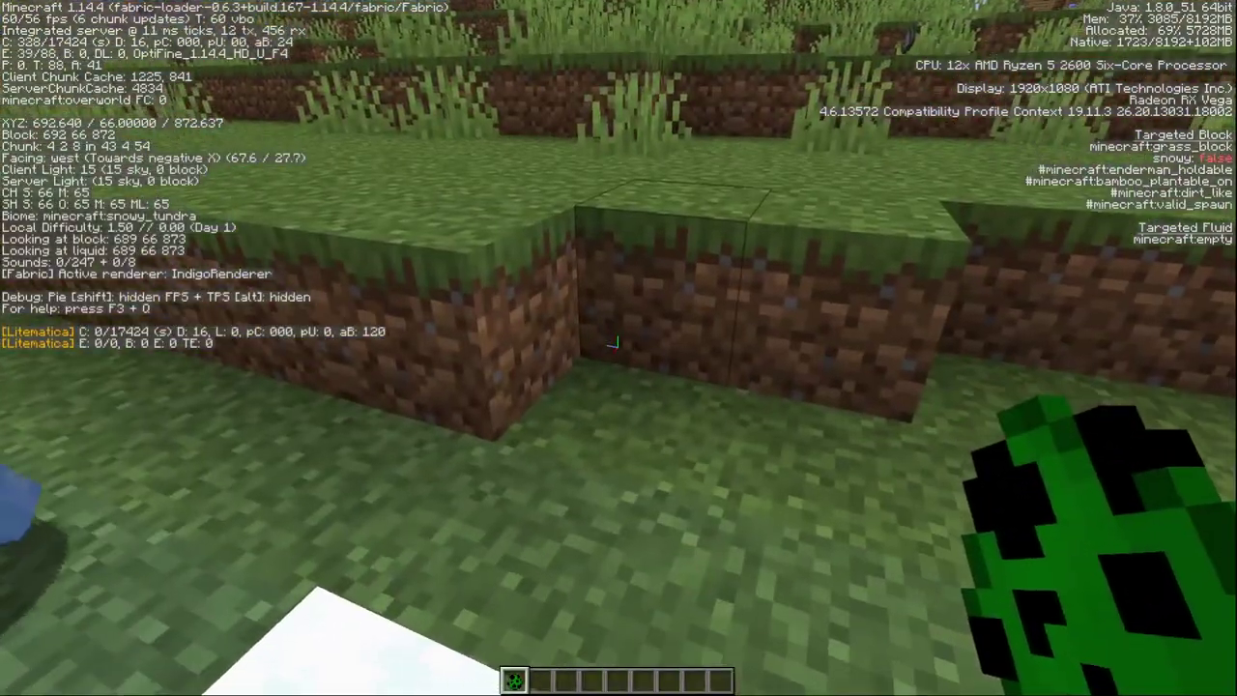
pyautogui.rightClick(618, 343)
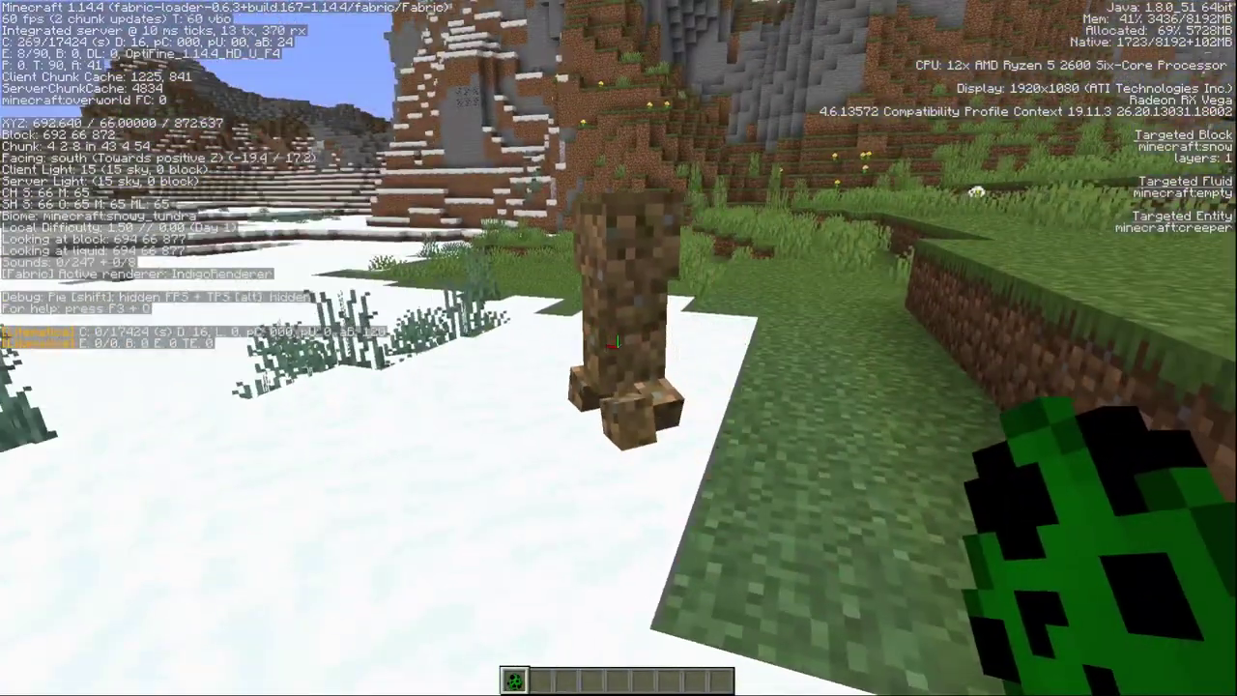
pyautogui.rightClick(619, 343)
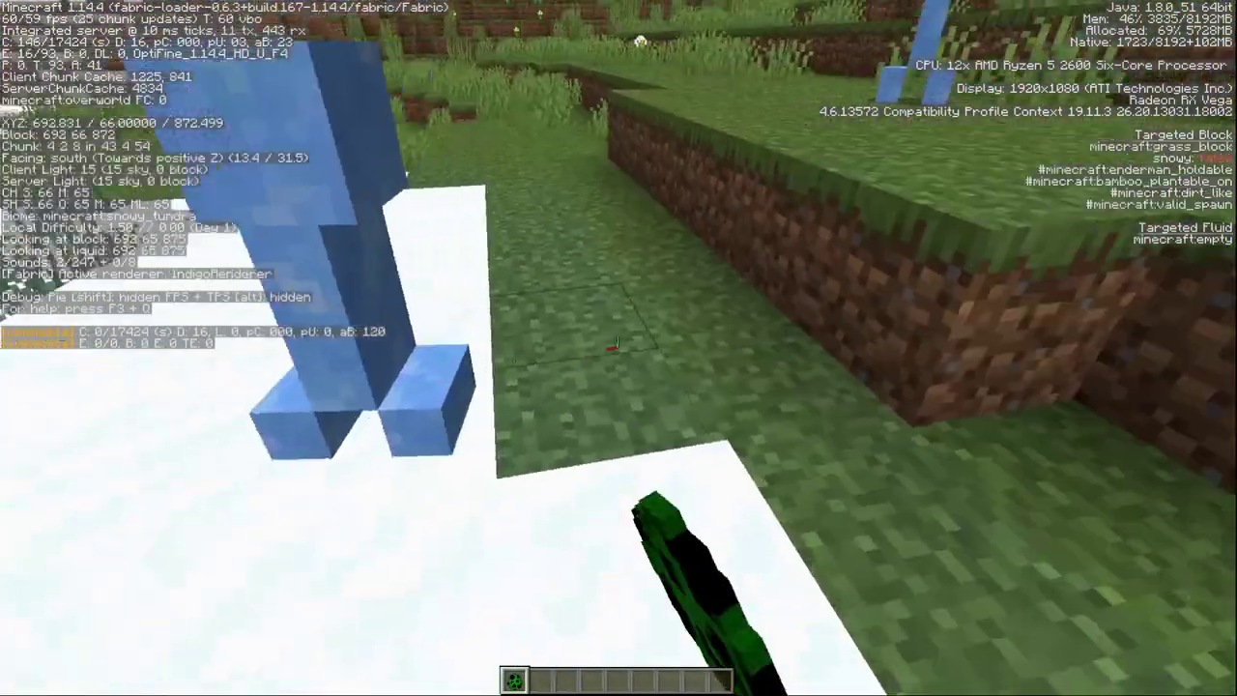
pyautogui.rightClick(618, 345)
pyautogui.press('s')
pyautogui.rightClick(618, 345)
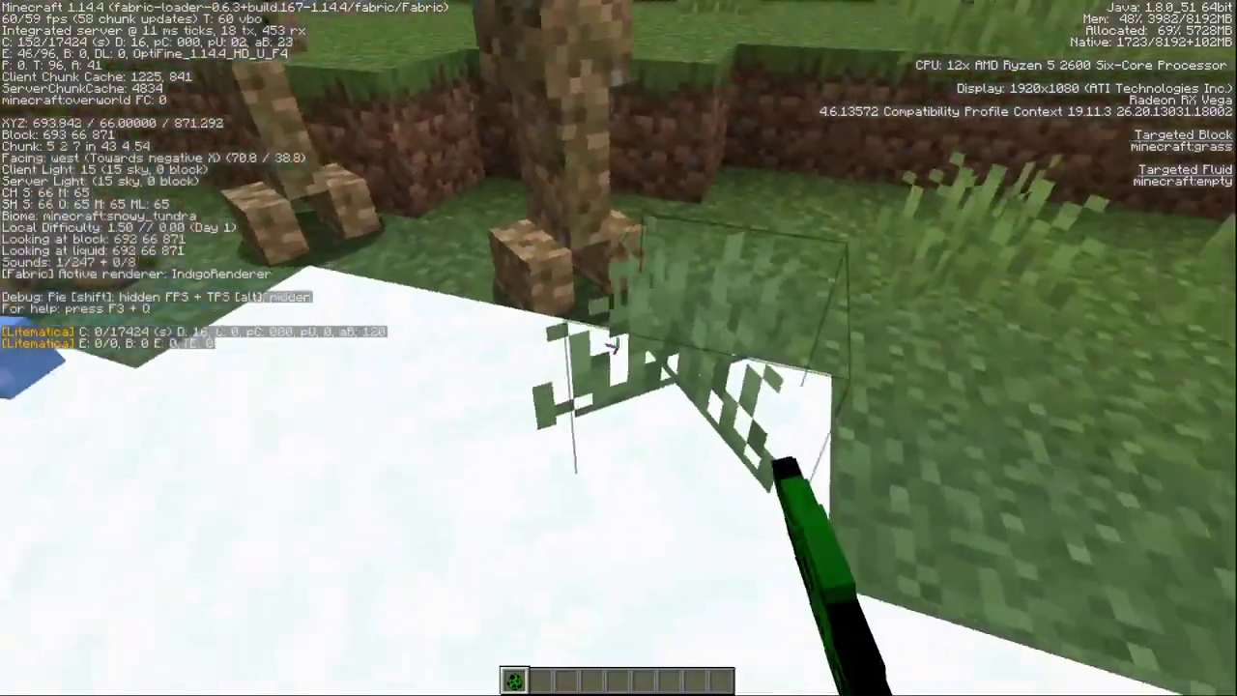
pyautogui.rightClick(619, 345)
pyautogui.press('s')
pyautogui.rightClick(618, 345)
pyautogui.rightClick(618, 345)
pyautogui.rightClick(618, 345)
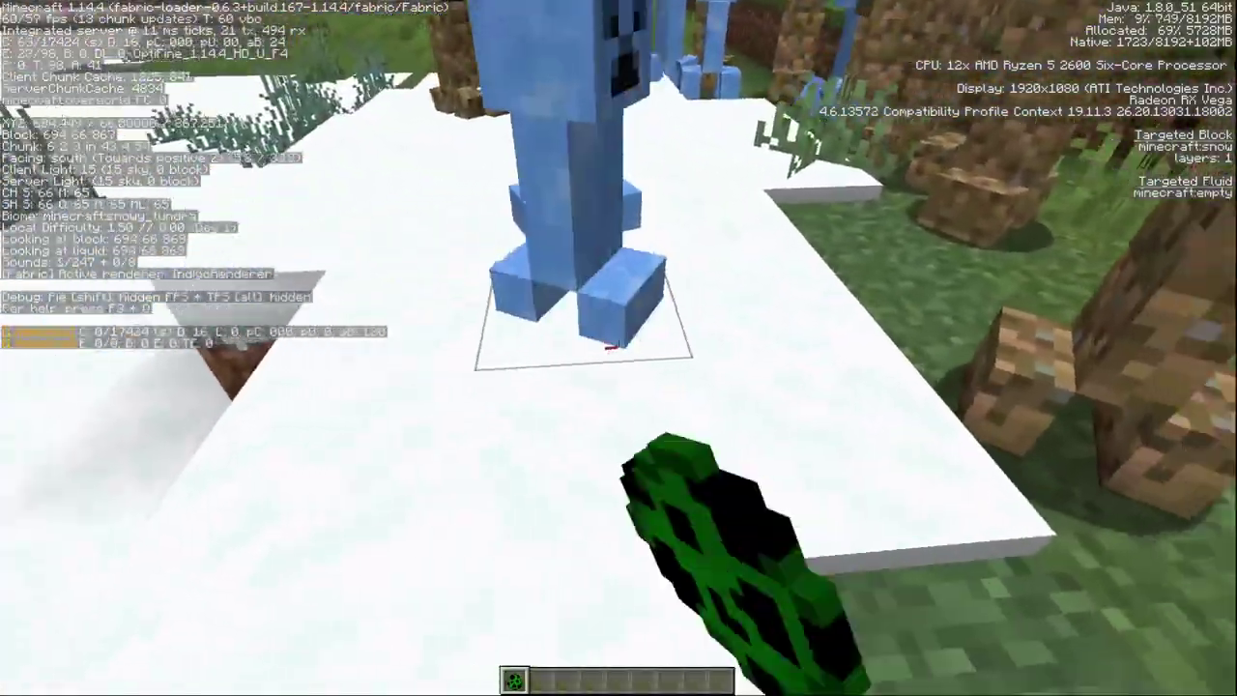
pyautogui.rightClick(618, 345)
pyautogui.press('s')
pyautogui.rightClick(618, 345)
pyautogui.rightClick(618, 345)
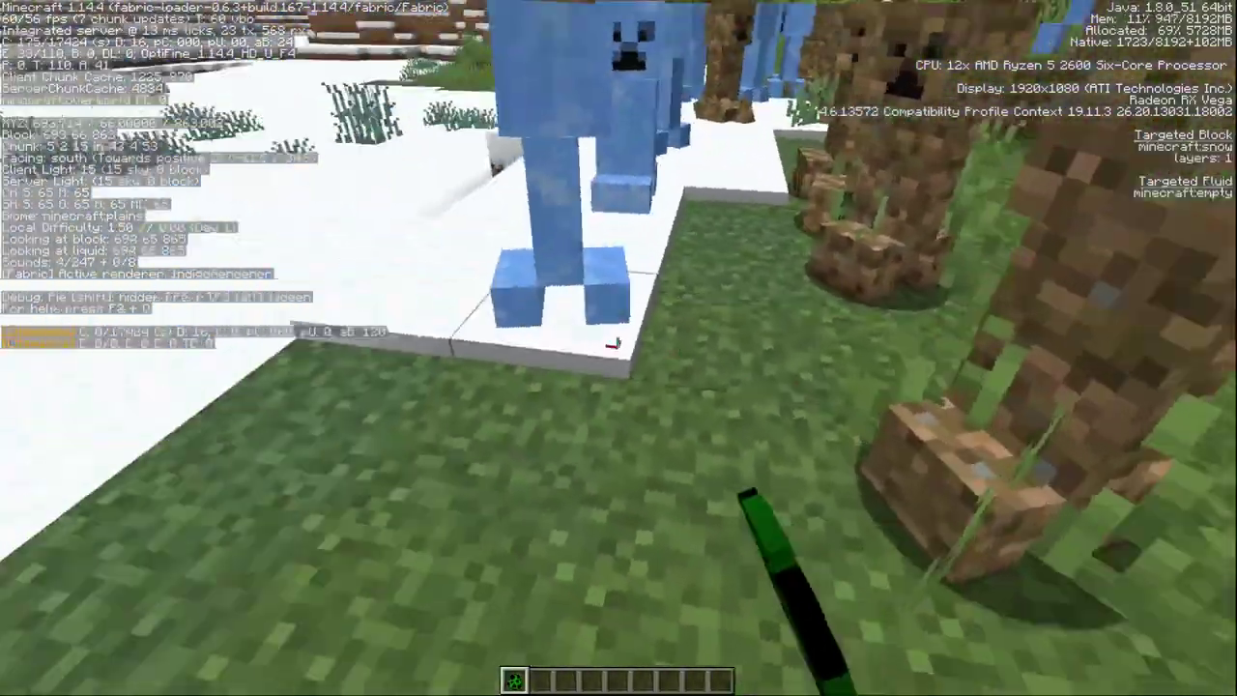
# Walk around the spawned creepers and compare the skins of those on the snow with those on the grass
pyautogui.press('a')
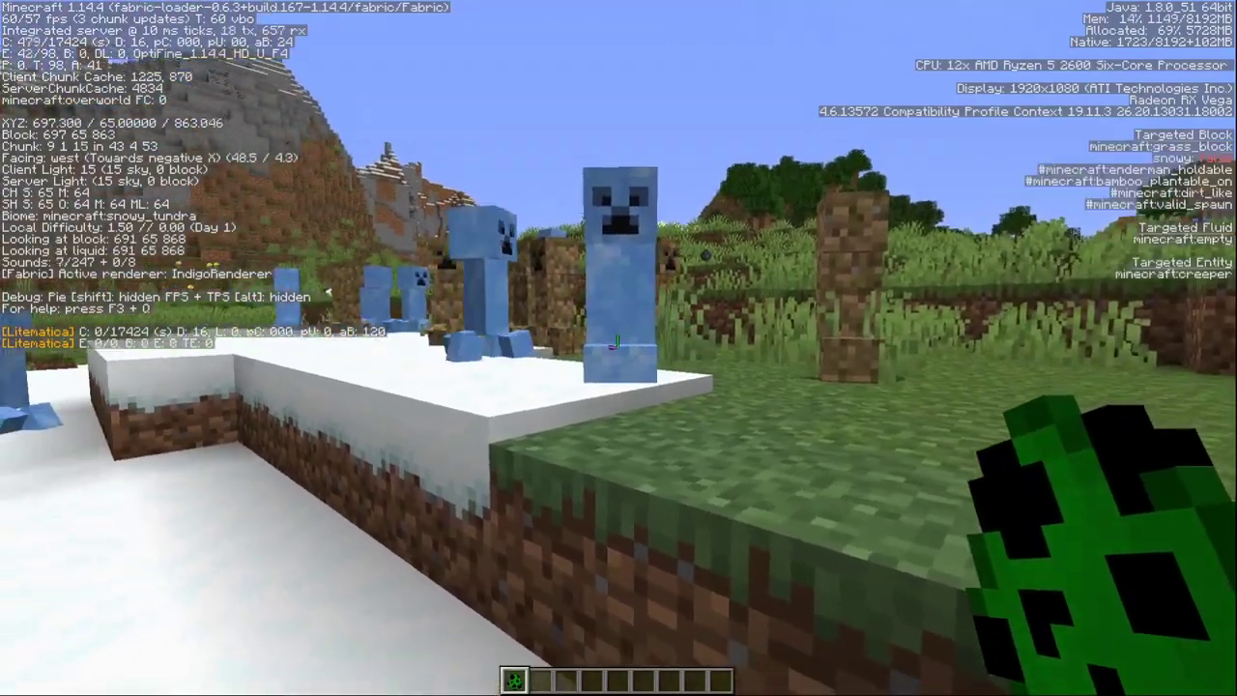
pyautogui.press('d')
pyautogui.press('d')
pyautogui.rightClick(618, 345)
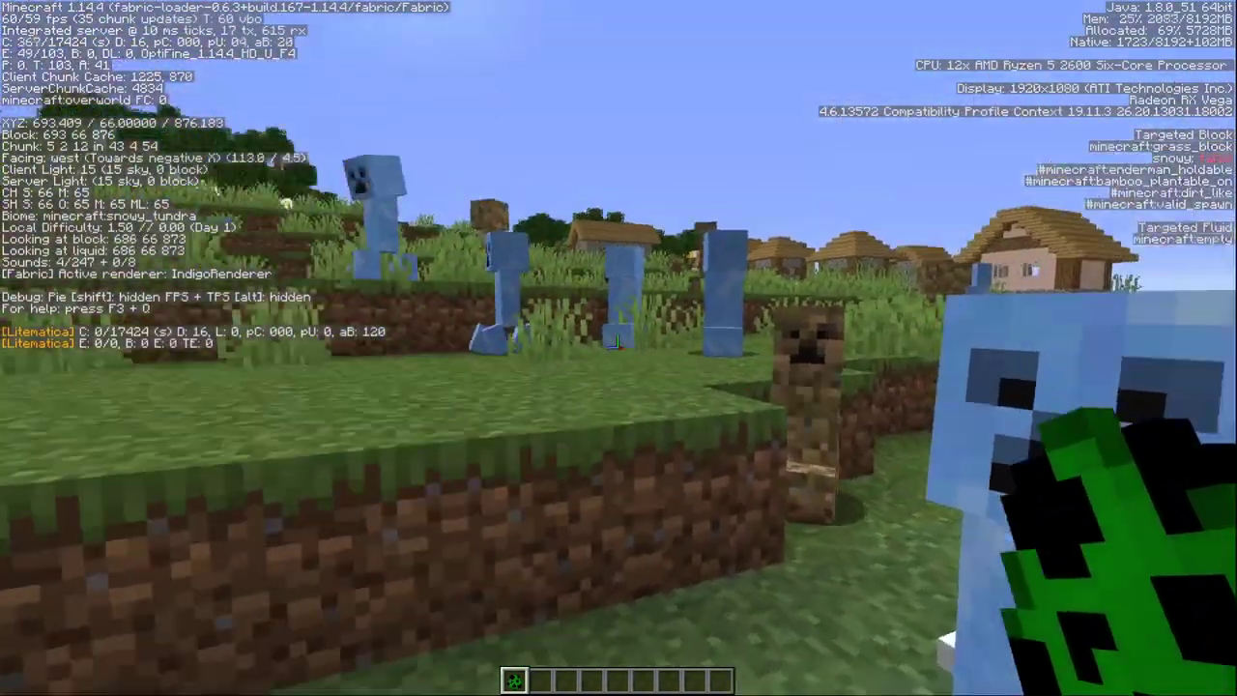
pyautogui.press('w')
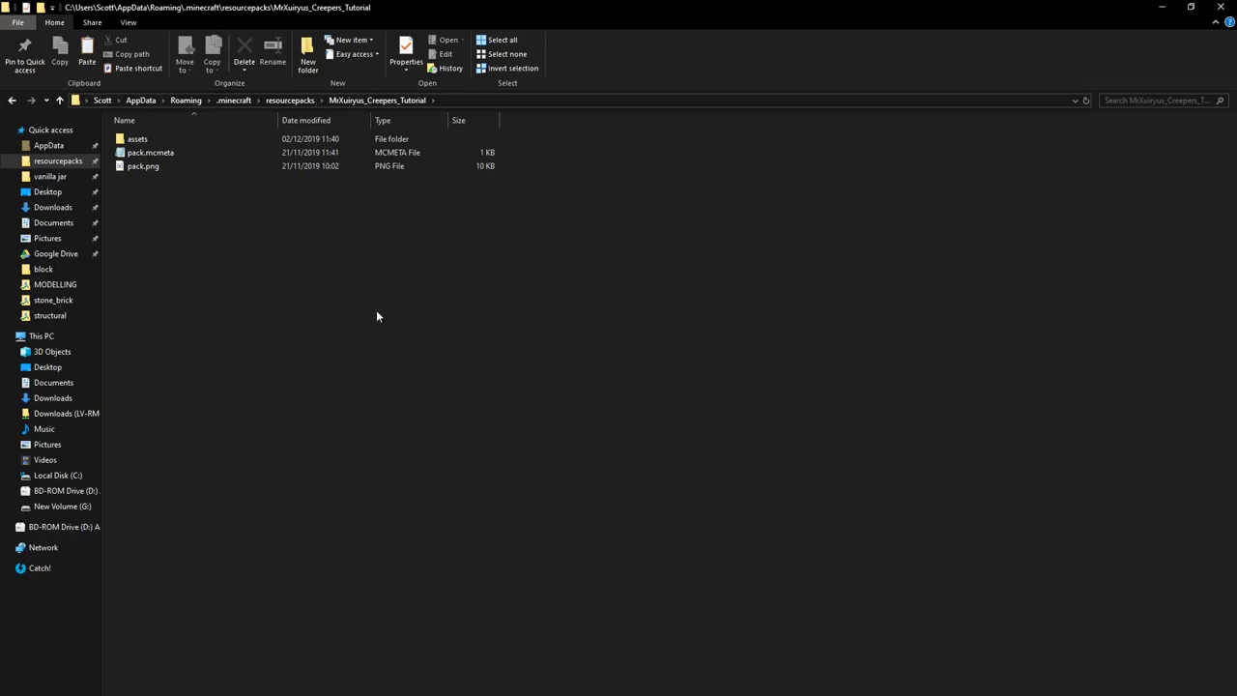
# Switch to File Explorer and open assets\minecraft\optifine\random\entity\creeper inside the MrXuiryus_Creepers_Tutorial resource pack
pyautogui.click(286, 103)
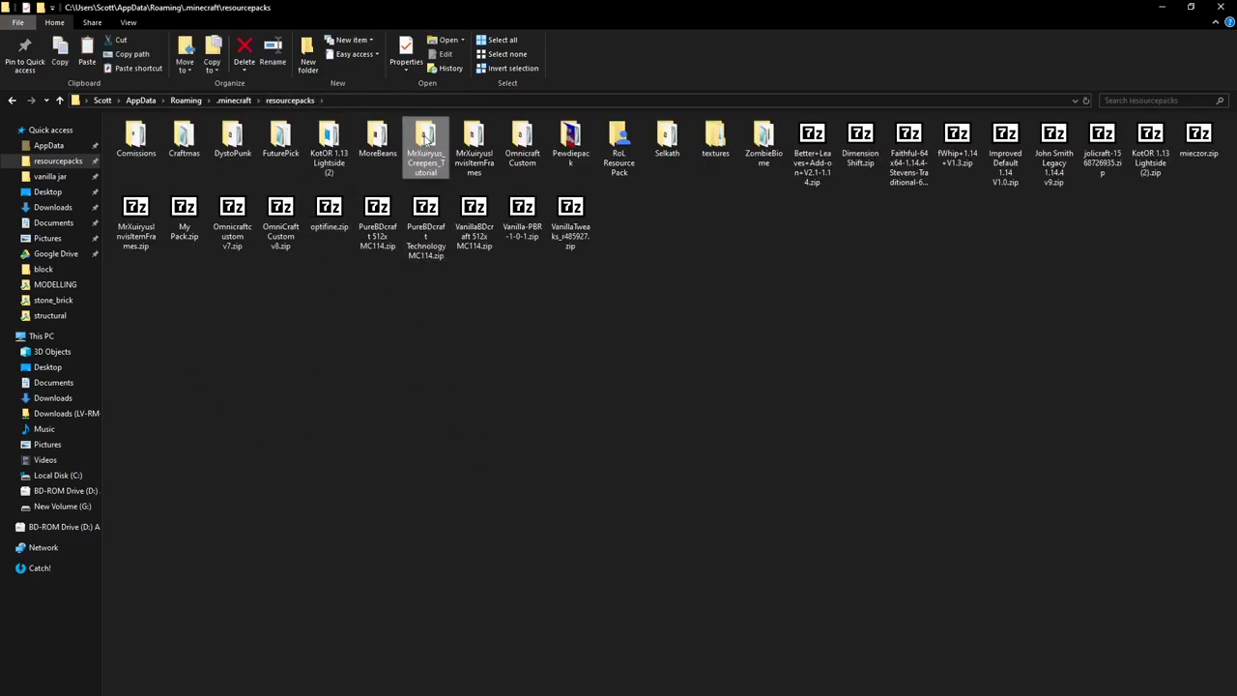
pyautogui.doubleClick(432, 143)
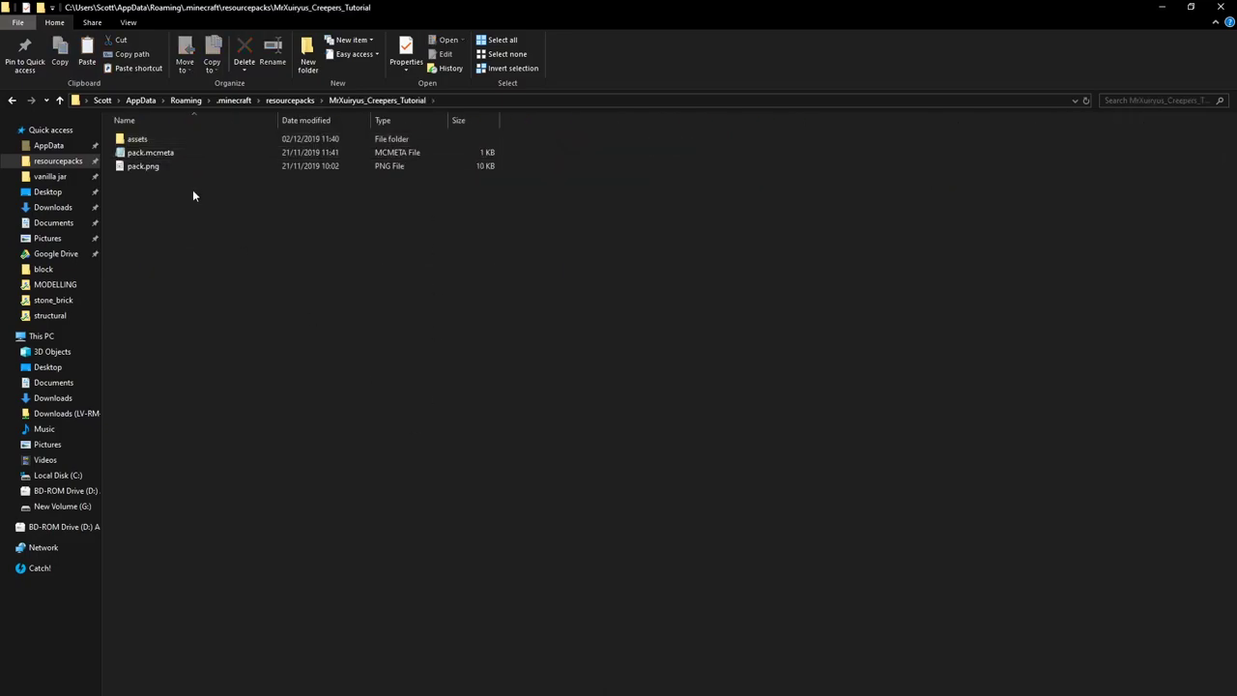
pyautogui.doubleClick(193, 139)
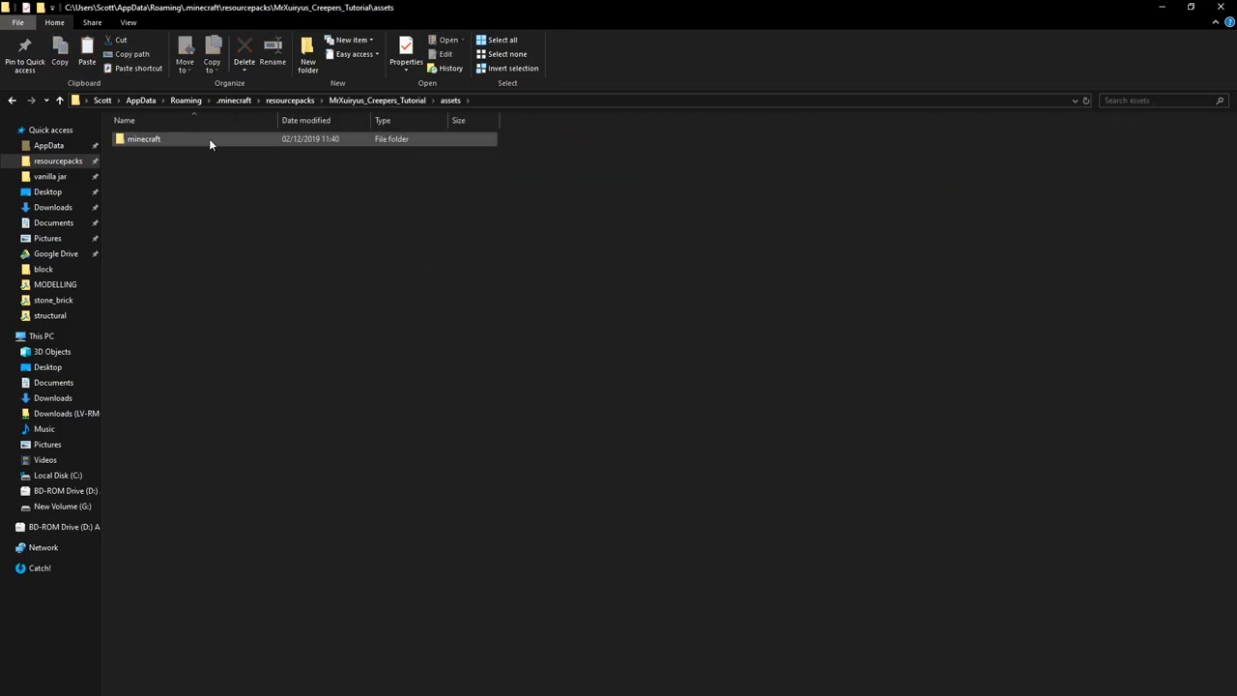
pyautogui.doubleClick(213, 139)
pyautogui.doubleClick(167, 141)
pyautogui.doubleClick(138, 139)
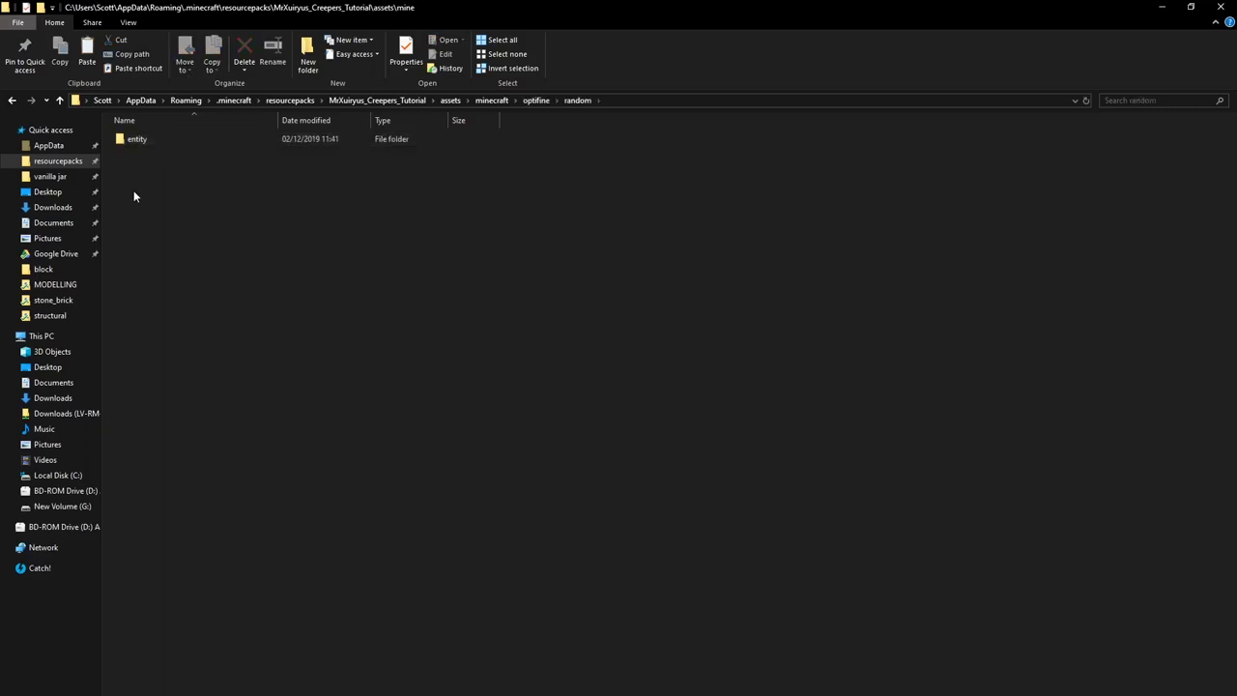
pyautogui.doubleClick(138, 139)
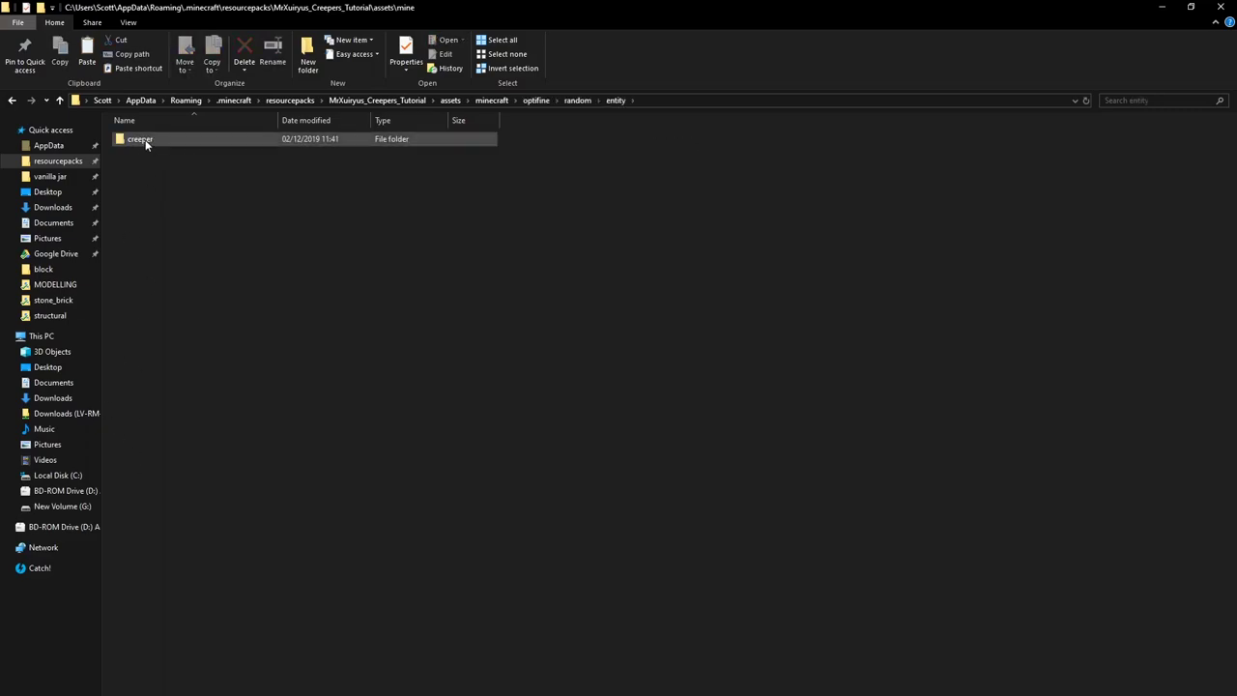
pyautogui.doubleClick(147, 145)
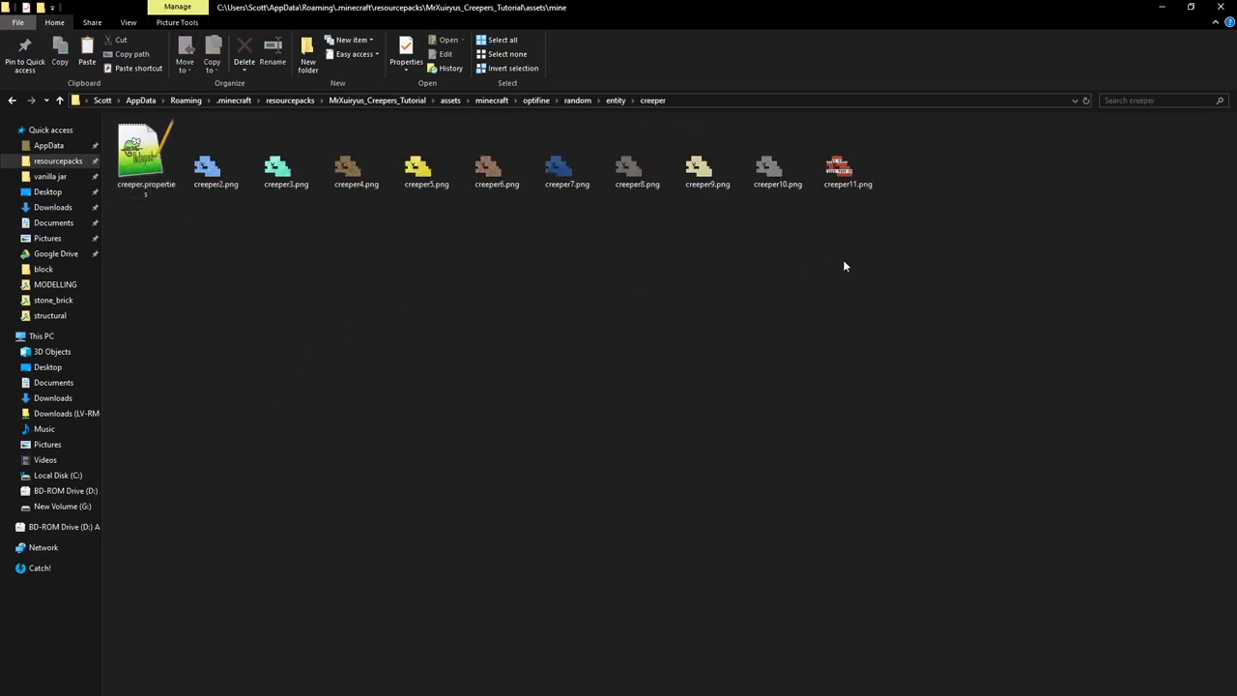
# Examine the numbered creeper textures in the folder, from creeper2.png to creeper11.png
pyautogui.moveTo(899, 281); pyautogui.dragTo(218, 154)
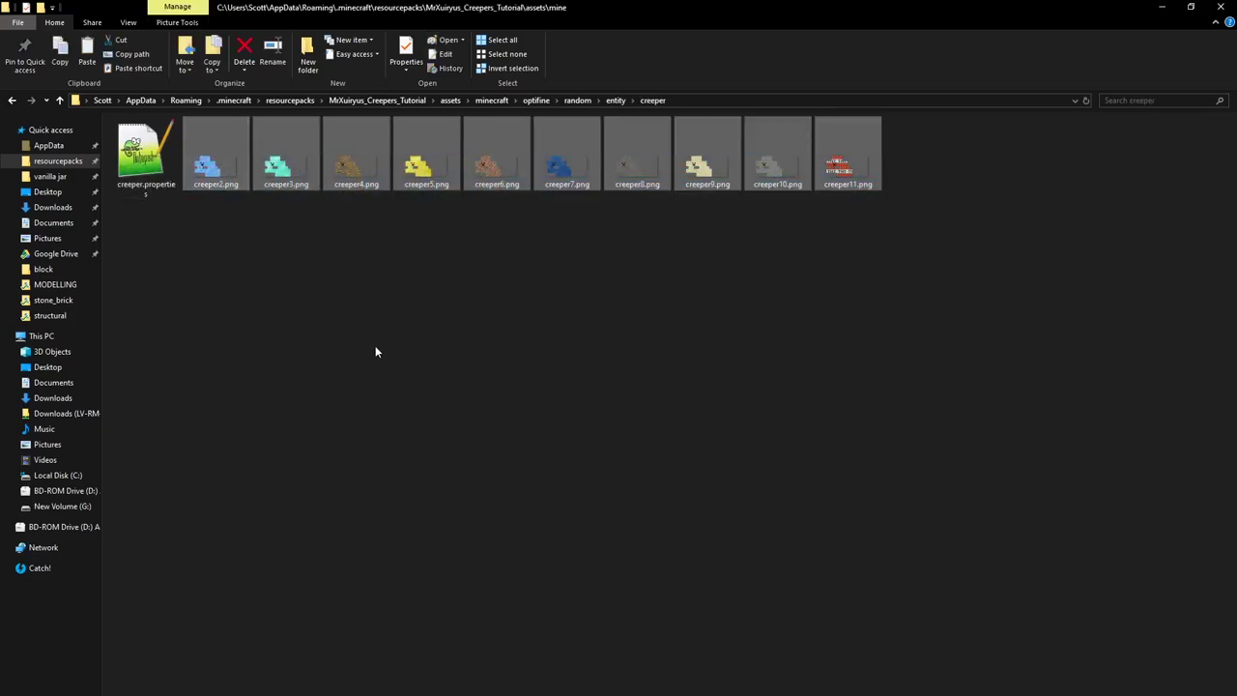
pyautogui.click(376, 352)
pyautogui.click(210, 166)
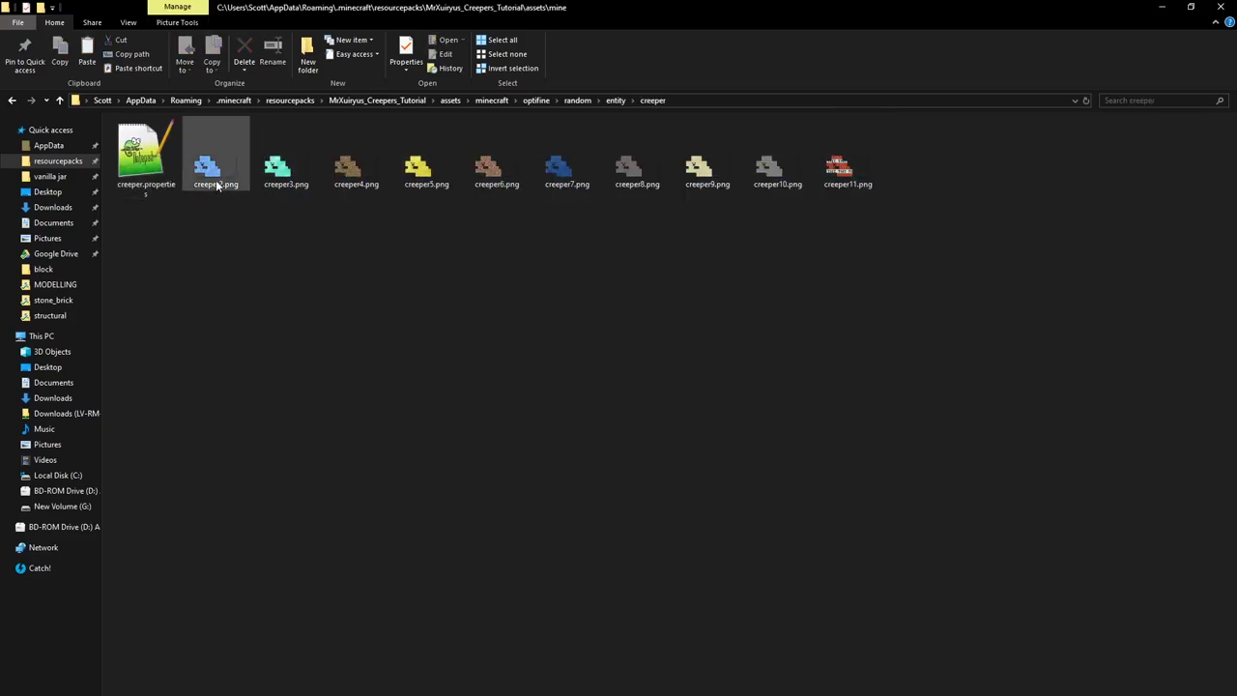
pyautogui.click(595, 266)
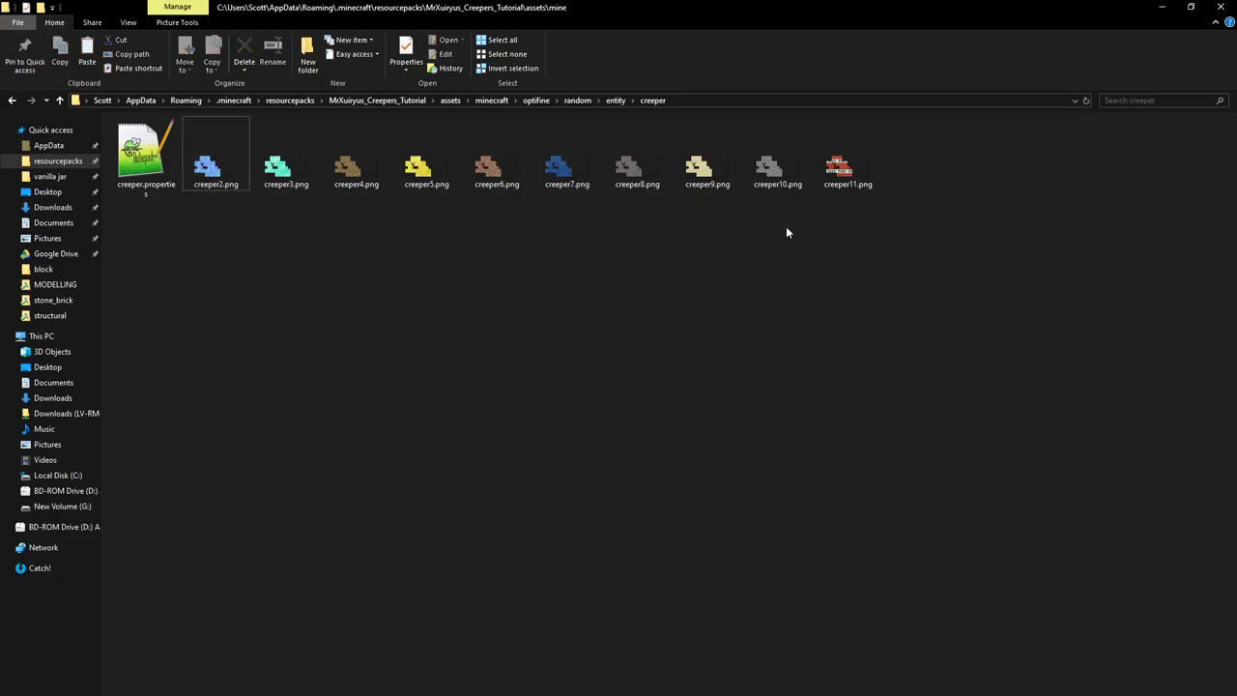
pyautogui.click(233, 186)
pyautogui.click(263, 244)
# Open creeper.properties in Notepad++ and review the commented list of creeper skin numbers at the start of the file
pyautogui.click(144, 163)
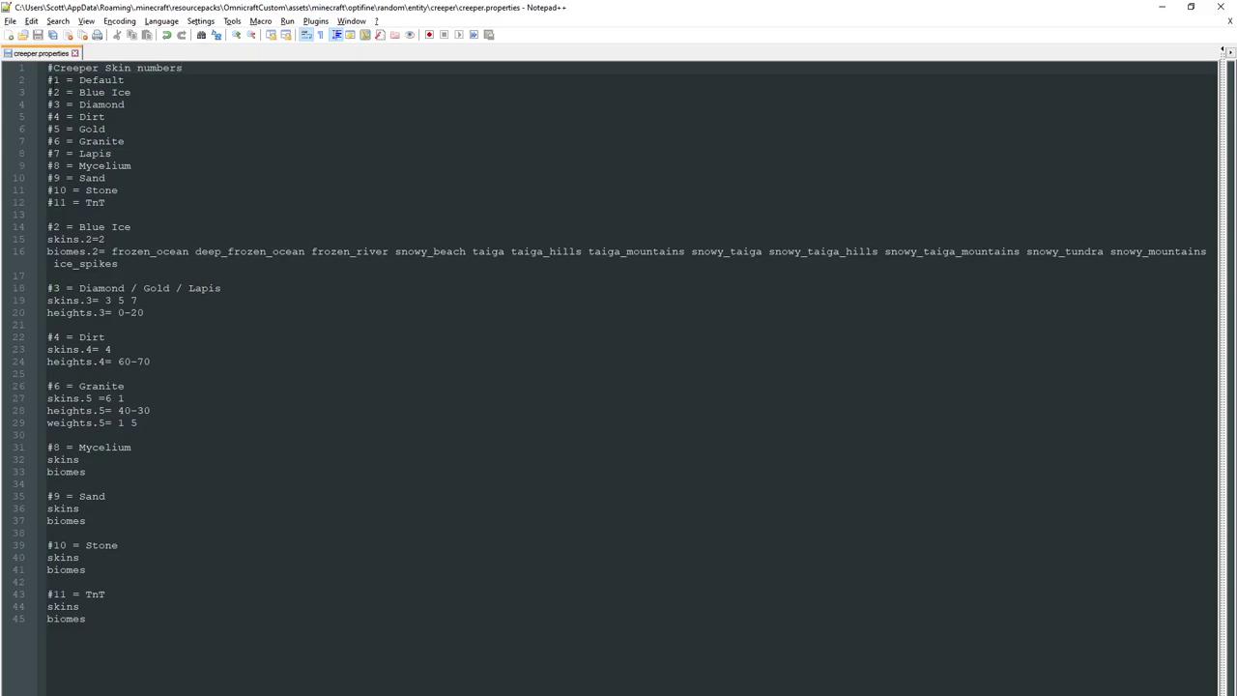
pyautogui.moveTo(47, 68); pyautogui.dragTo(54, 68)
pyautogui.click(259, 205)
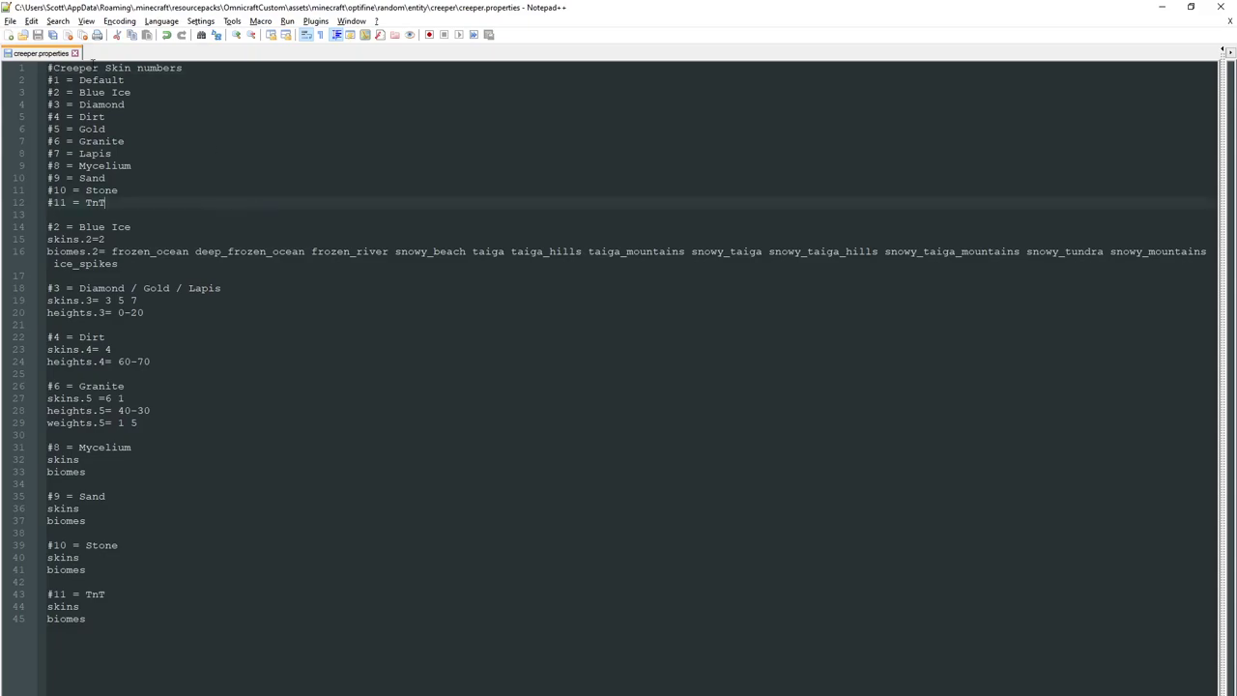
pyautogui.click(179, 81)
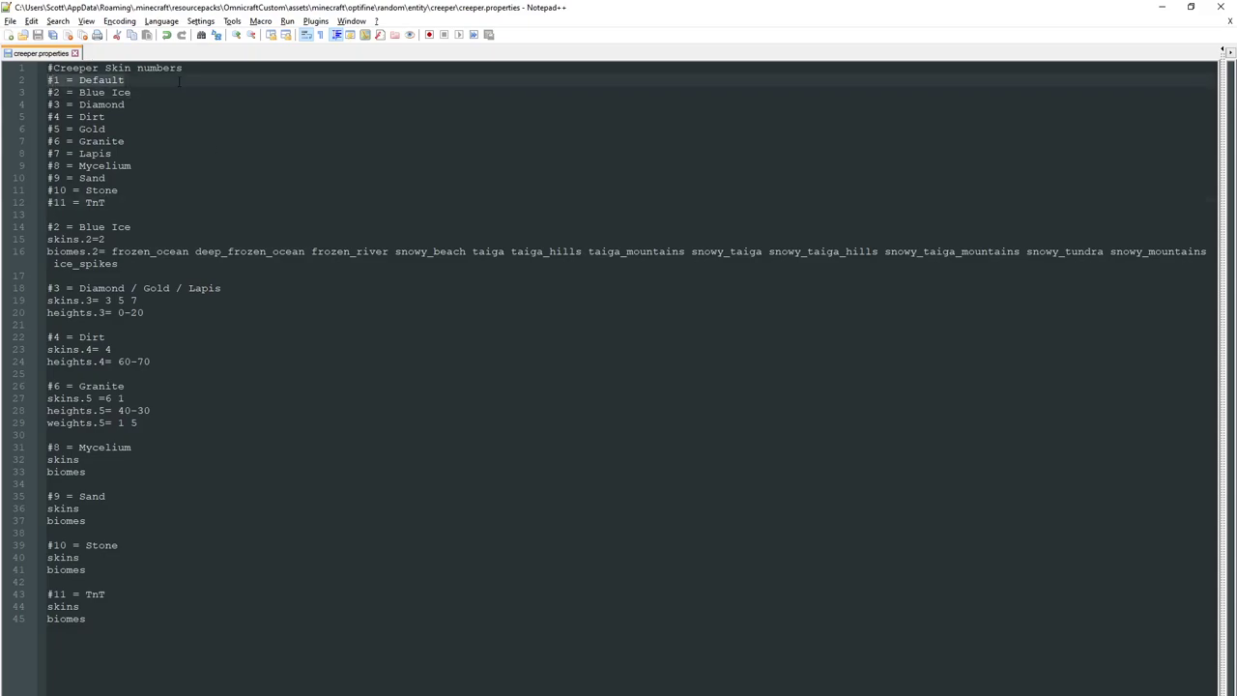
pyautogui.moveTo(46, 94); pyautogui.dragTo(133, 93)
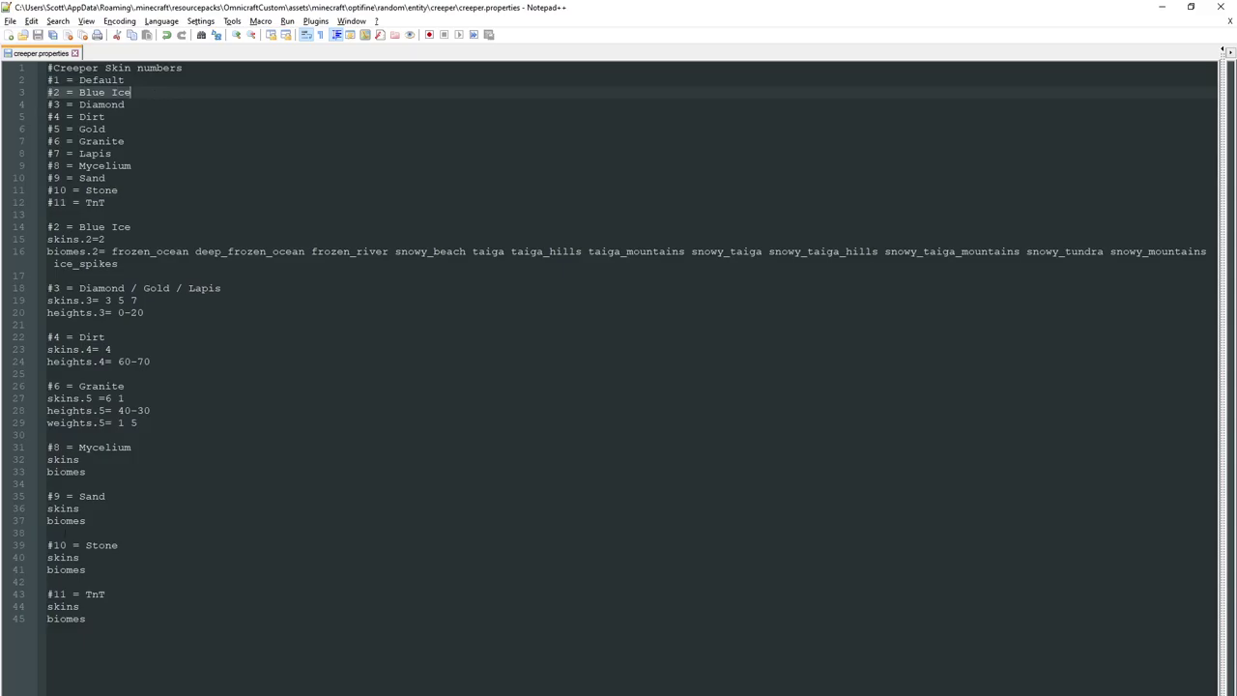
# Return to the creeper folder in File Explorer and match the textures creeper2.png through creeper6.png to the listed skin numbers
pyautogui.hotkey('alt', 'Tab')
pyautogui.click(215, 160)
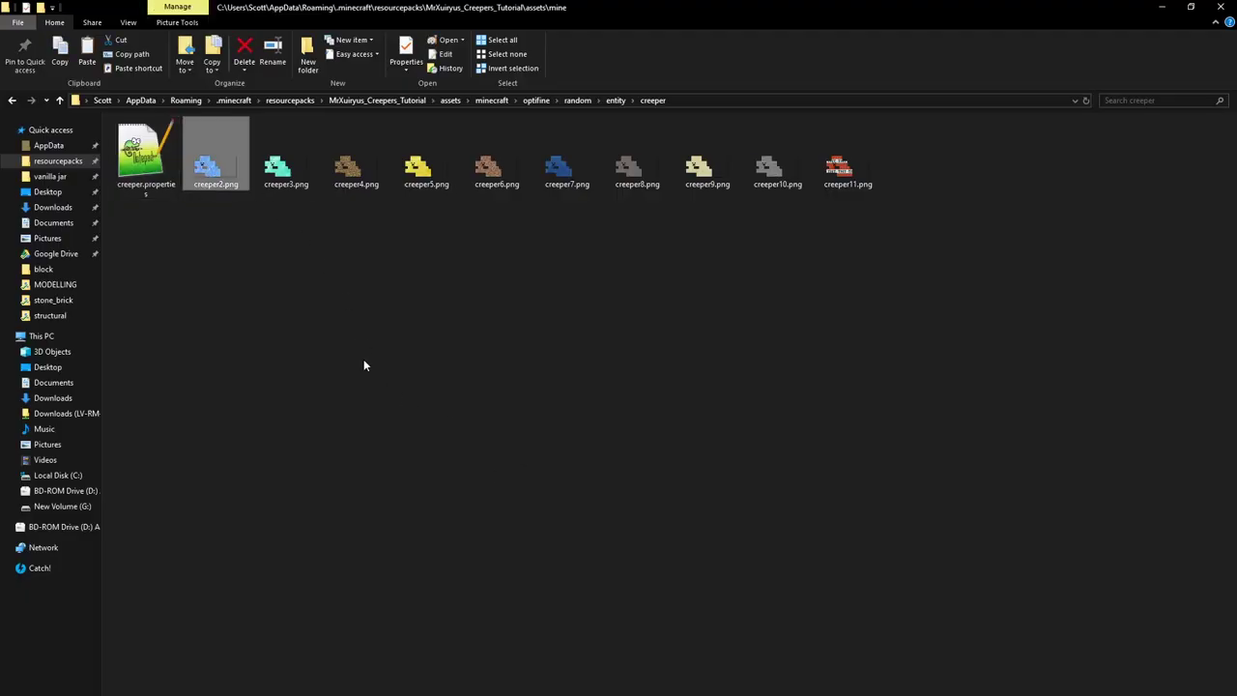
pyautogui.click(293, 170)
pyautogui.click(368, 163)
pyautogui.click(430, 163)
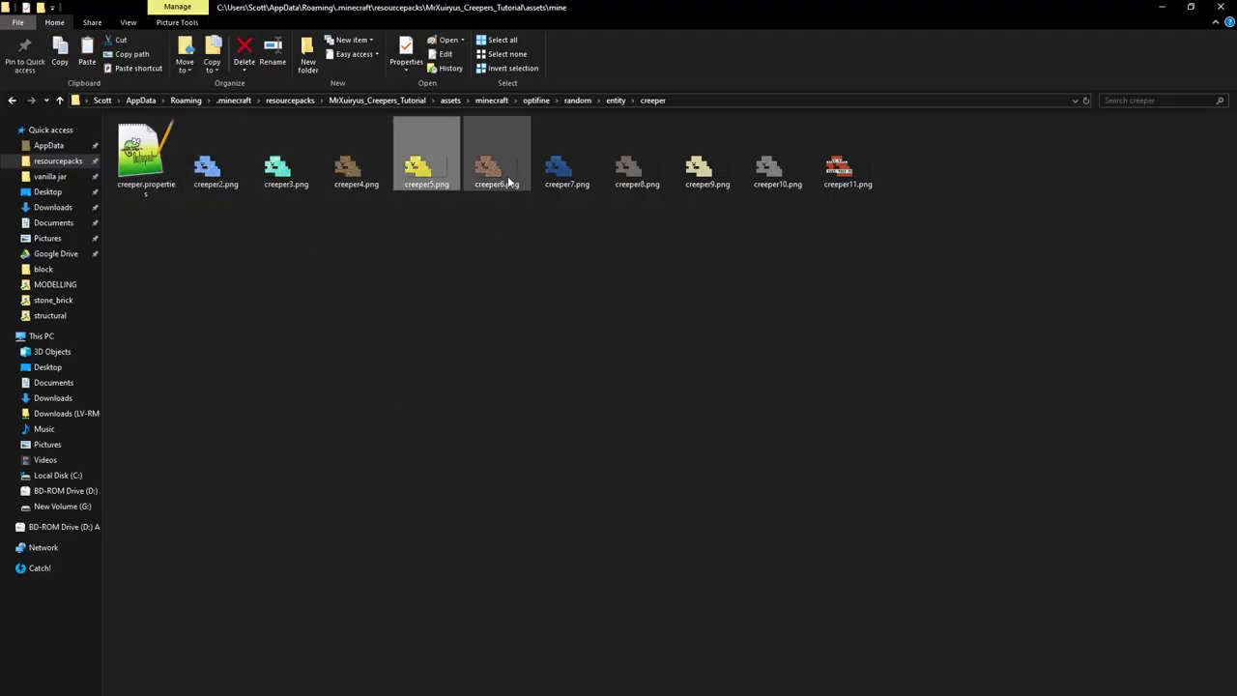
pyautogui.click(497, 163)
# Switch back to creeper.properties in Notepad++ and examine the Blue Ice comment and its skins.2 line
pyautogui.hotkey('alt', 'Tab')
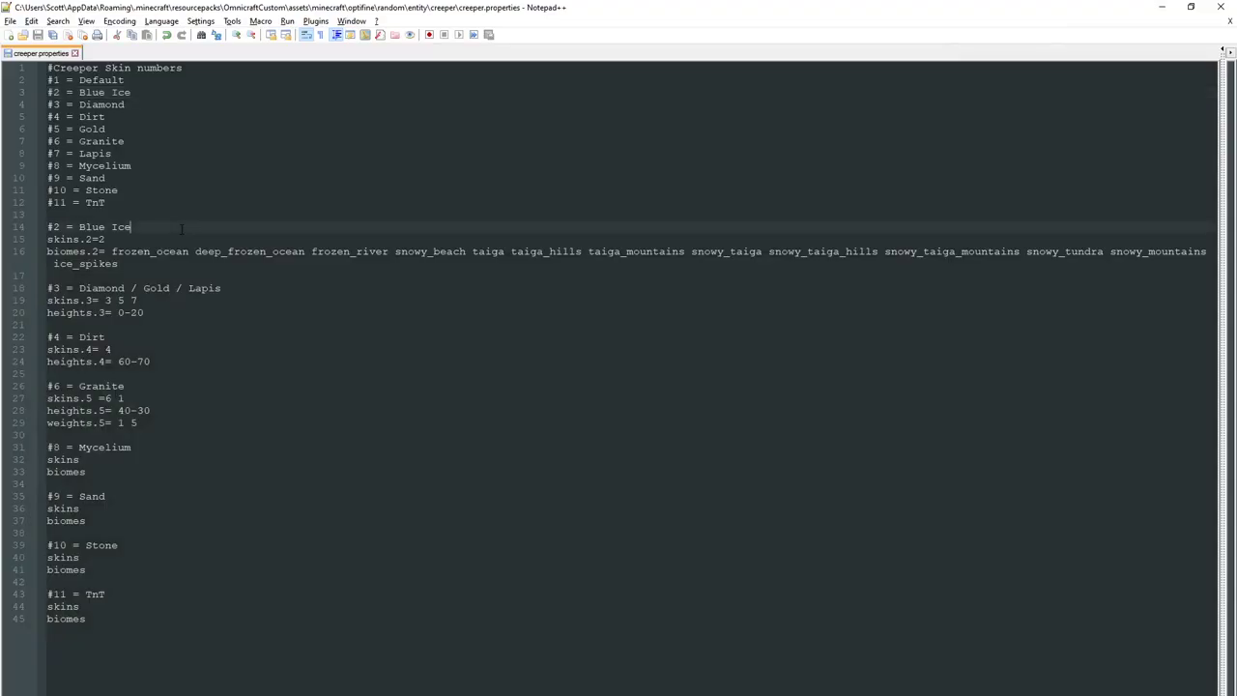
pyautogui.moveTo(181, 228); pyautogui.dragTo(47, 228)
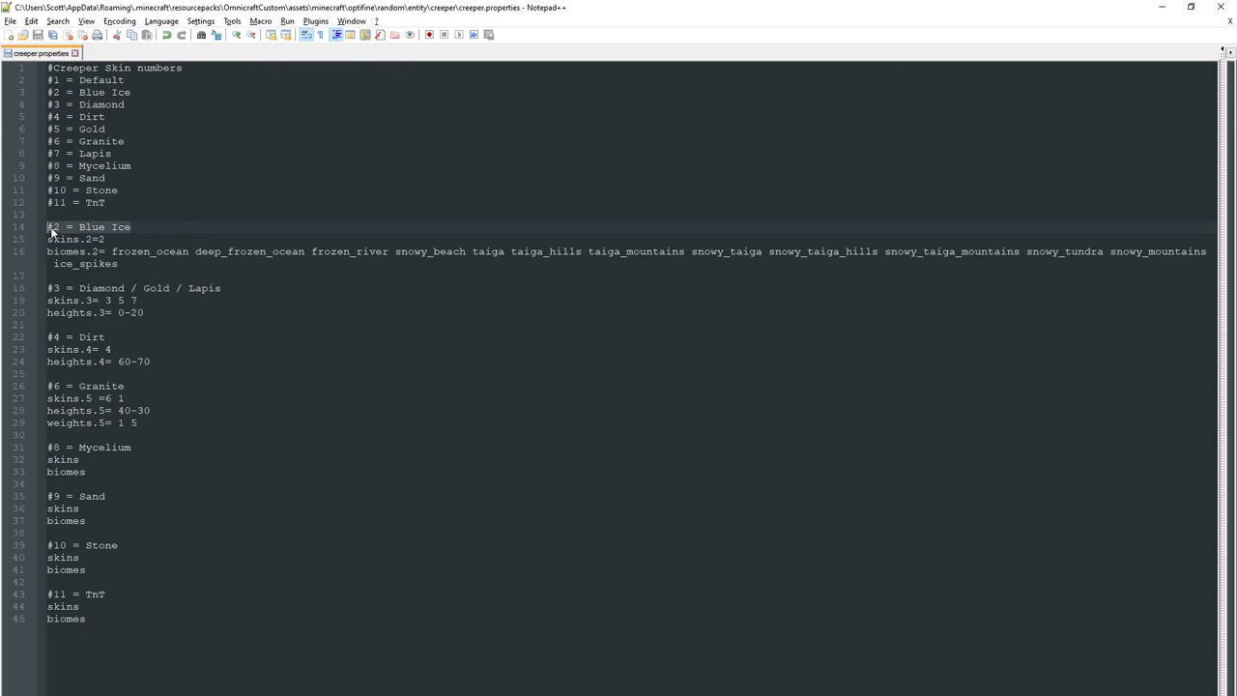
pyautogui.click(155, 239)
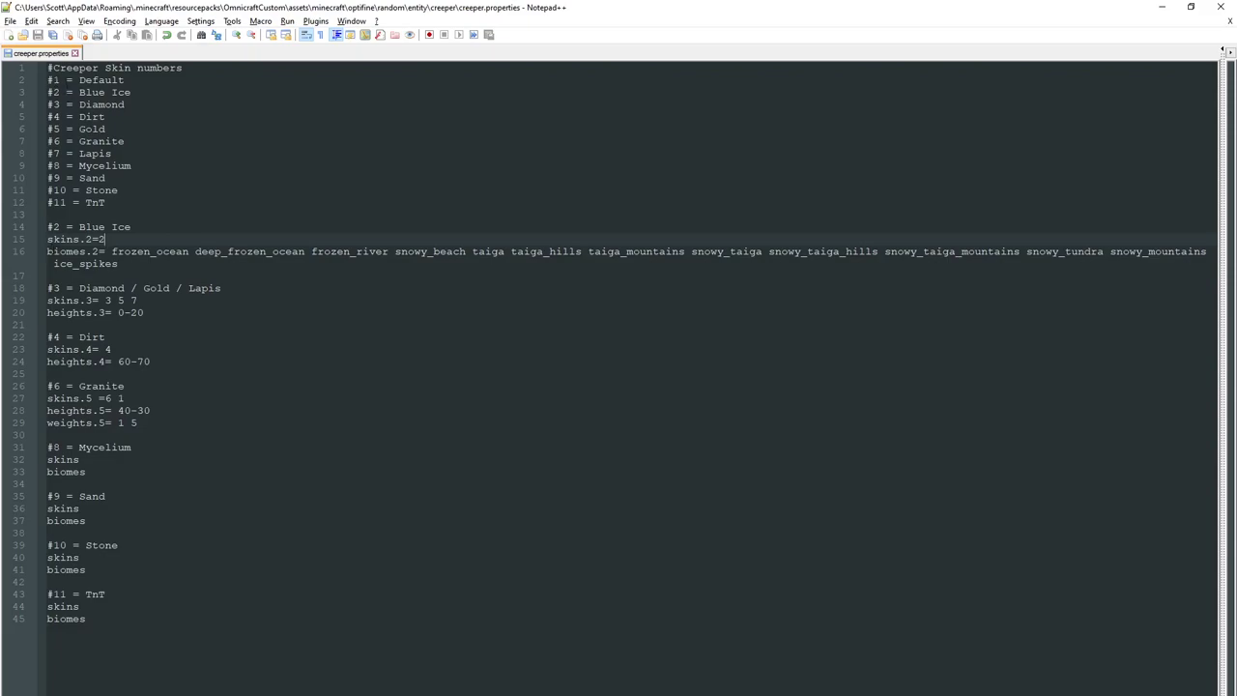
pyautogui.moveTo(92, 239); pyautogui.dragTo(52, 238)
pyautogui.click(105, 238)
pyautogui.doubleClick(51, 241)
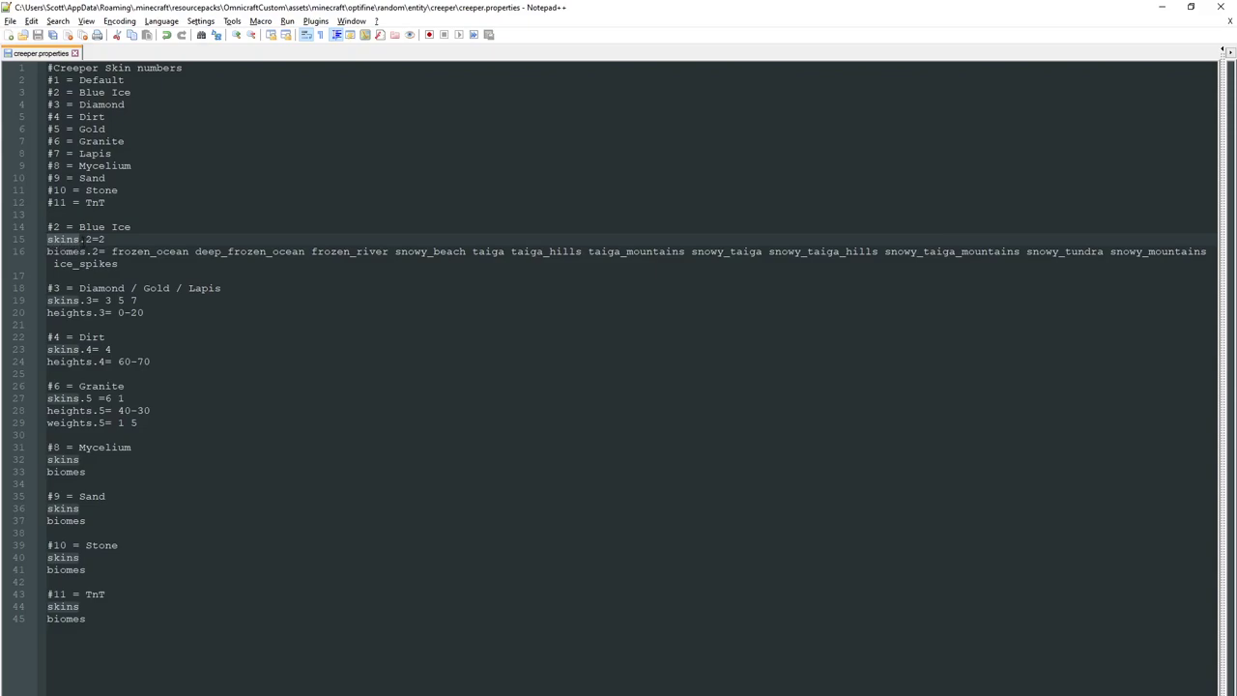
# Examine the skins.2=2 line under Blue Ice, comparing its rule number and skin number with the skins.3 line
pyautogui.click(82, 240)
pyautogui.doubleClick(88, 239)
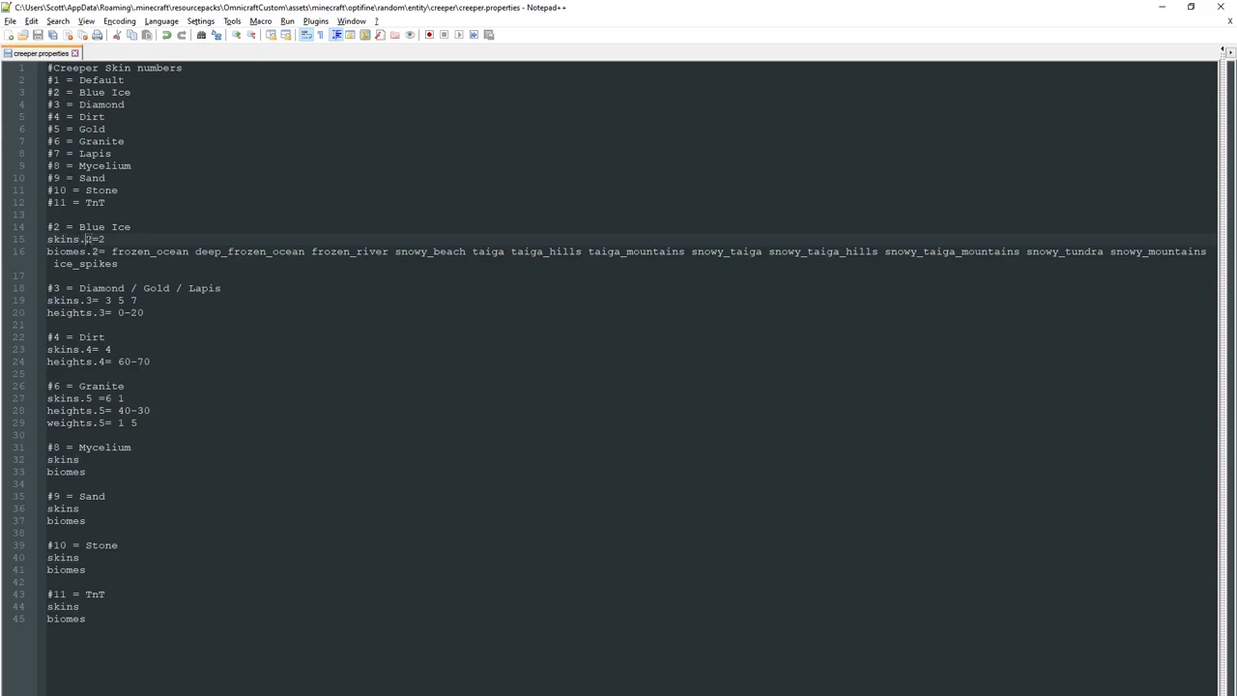
pyautogui.click(88, 239)
pyautogui.doubleClick(100, 239)
pyautogui.hotkey('shift', 'Home')
pyautogui.click(101, 238)
pyautogui.doubleClick(100, 239)
pyautogui.moveTo(48, 300); pyautogui.dragTo(95, 301)
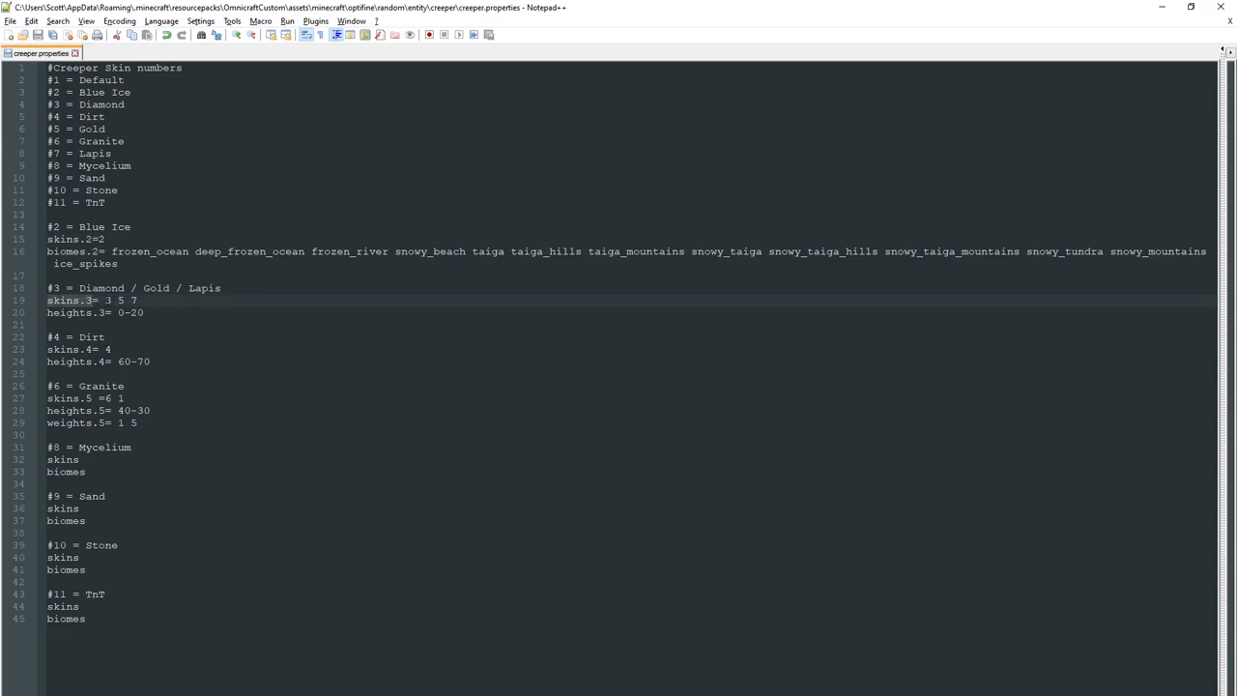
pyautogui.click(104, 239)
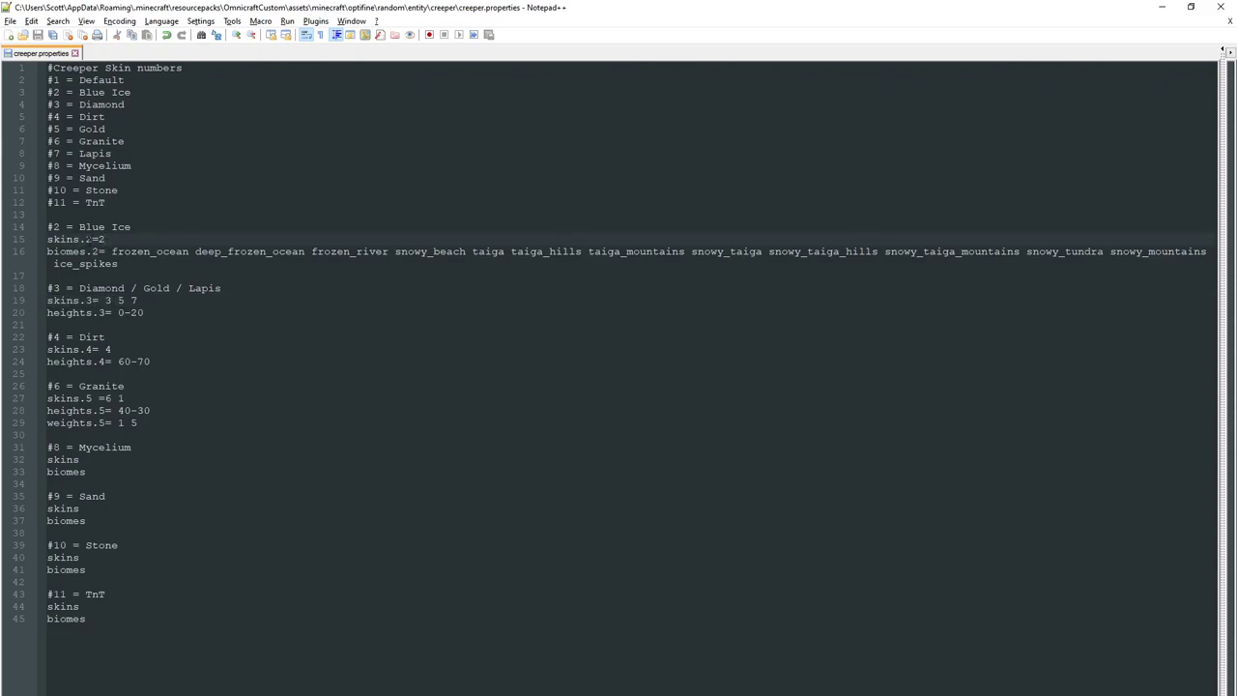
pyautogui.moveTo(90, 238); pyautogui.dragTo(43, 241)
# Examine the biomes.2 key under Blue Ice and match its rule number to the one in skins.2
pyautogui.click(99, 251)
pyautogui.moveTo(47, 252); pyautogui.dragTo(85, 252)
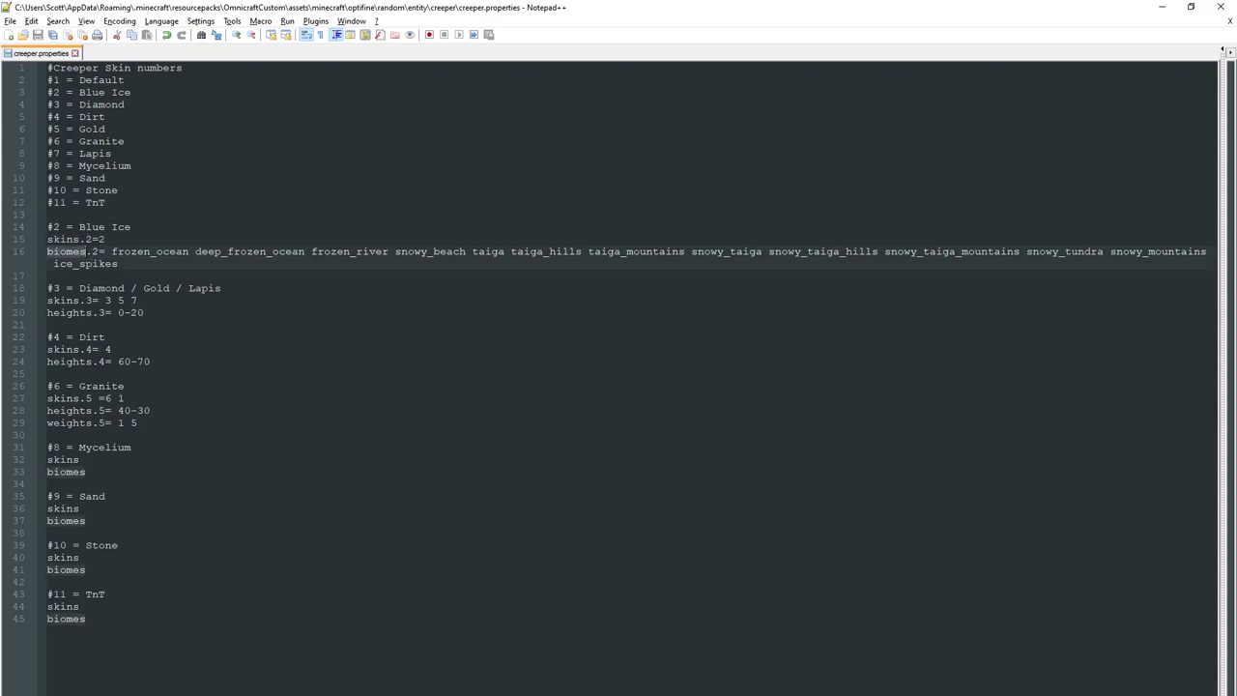
pyautogui.hotkey('shift', 'Right')
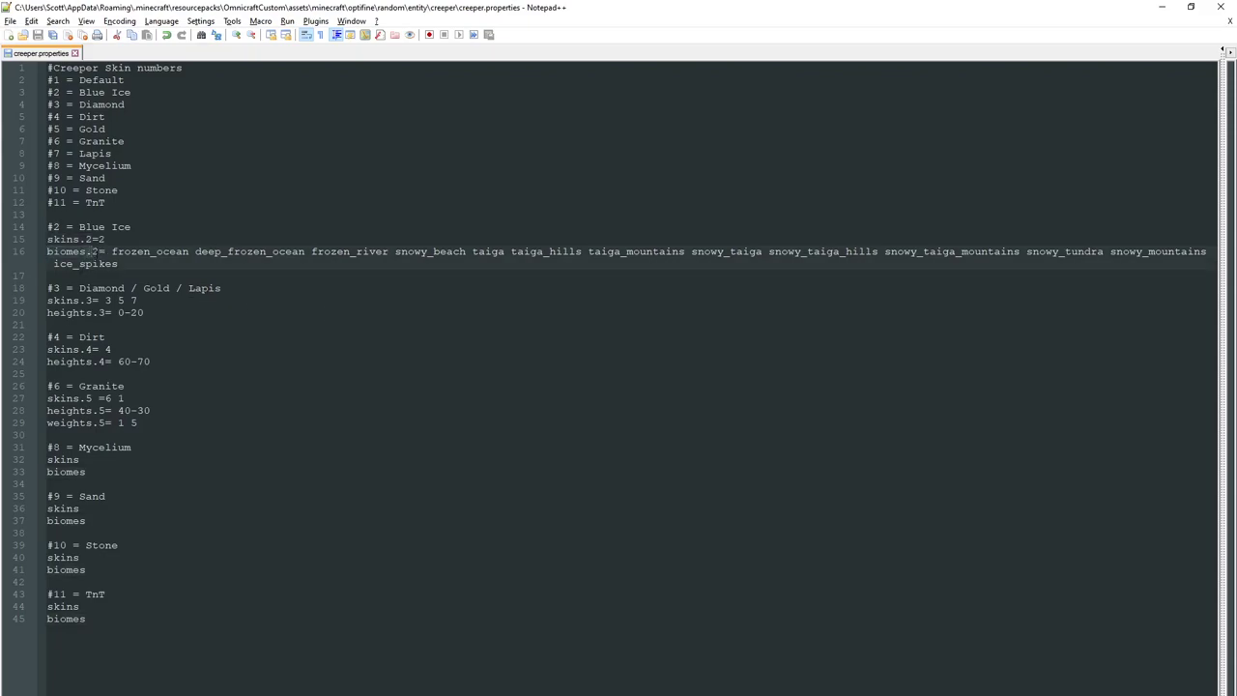
pyautogui.click(98, 251)
pyautogui.moveTo(98, 252); pyautogui.dragTo(48, 252)
pyautogui.moveTo(94, 238); pyautogui.dragTo(86, 239)
pyautogui.click(99, 251)
pyautogui.doubleClick(96, 253)
pyautogui.click(97, 252)
pyautogui.moveTo(48, 252); pyautogui.dragTo(99, 253)
pyautogui.click(101, 253)
pyautogui.click(121, 261)
# Compare the Blue Ice skin's biomes.2 entries with the full list of biome names in the new 2 document
pyautogui.moveTo(79, 92); pyautogui.dragTo(132, 91)
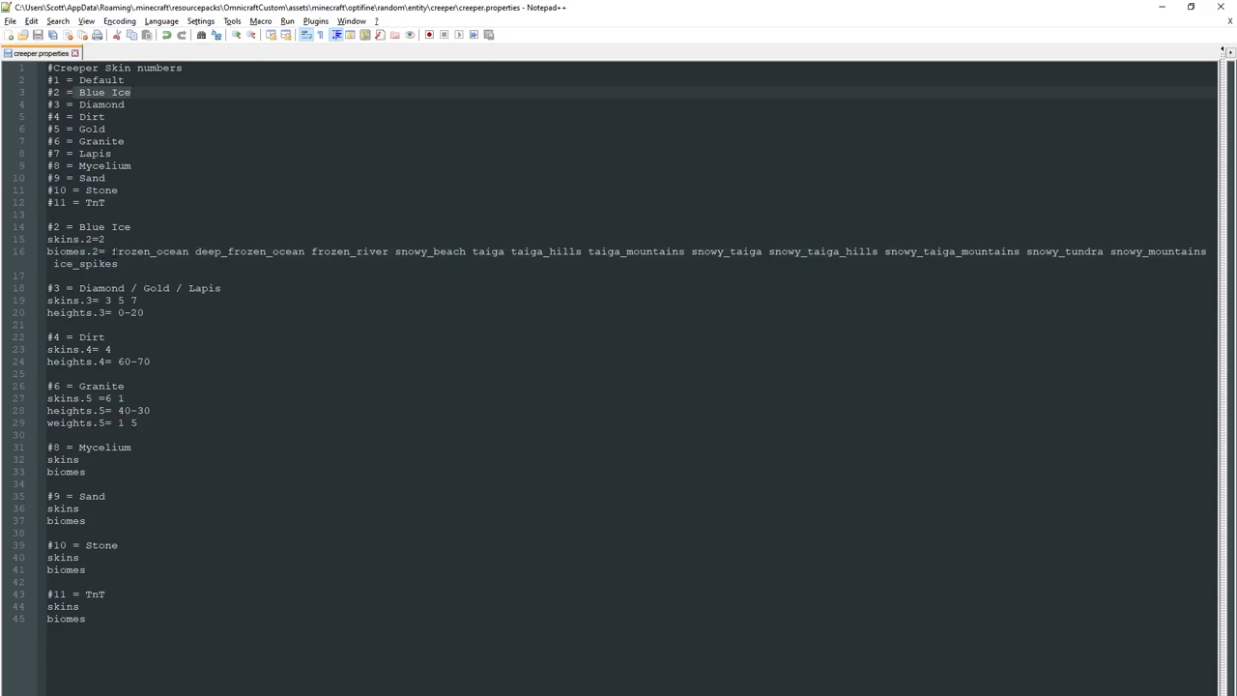
pyautogui.moveTo(112, 251); pyautogui.dragTo(135, 264)
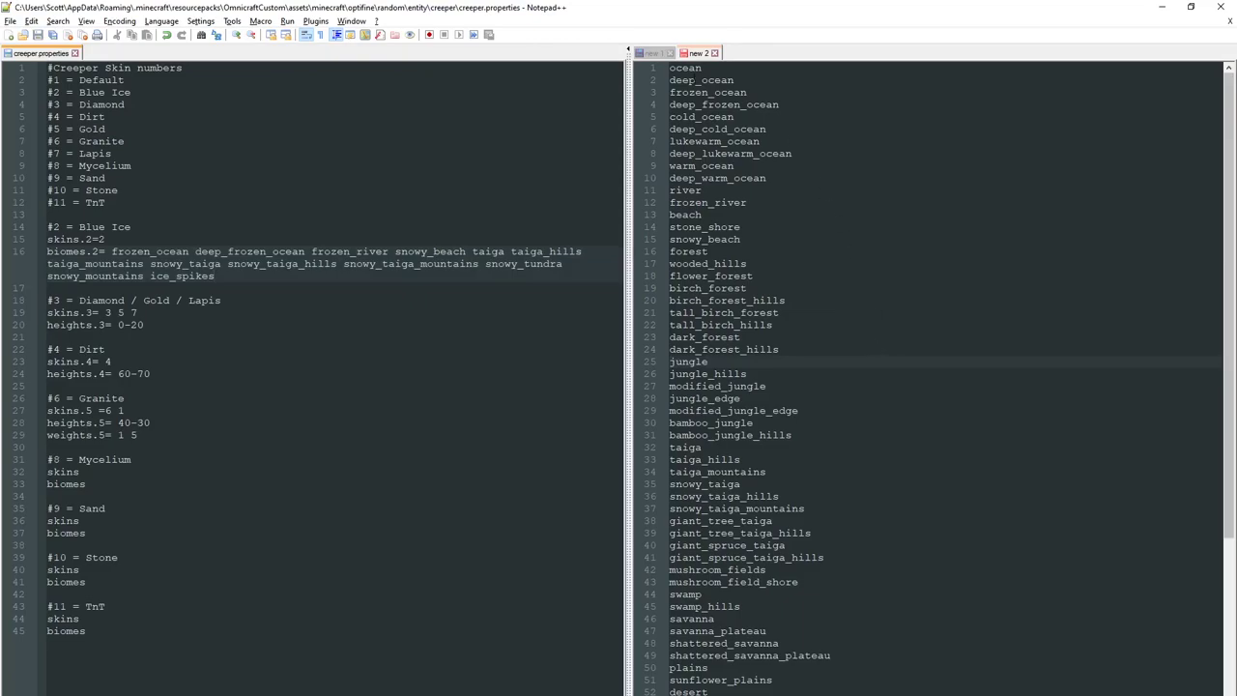
pyautogui.moveTo(671, 68); pyautogui.dragTo(905, 601)
pyautogui.click(876, 545)
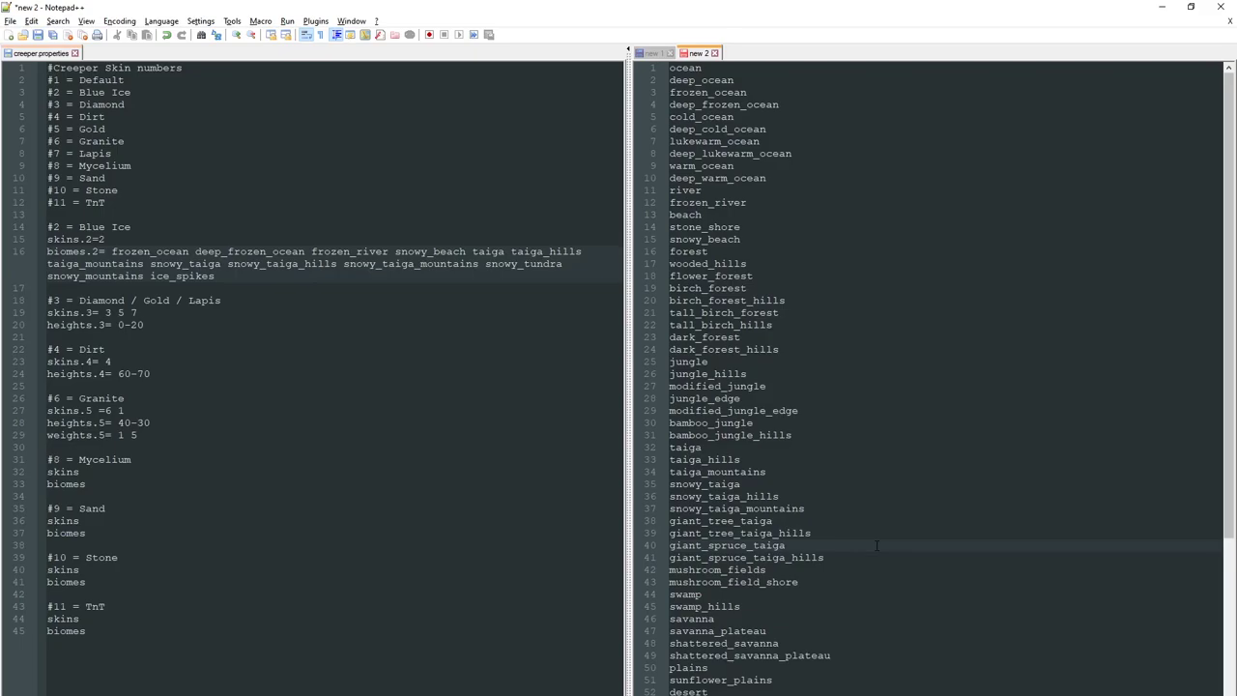
pyautogui.scroll(-1, 877, 545)
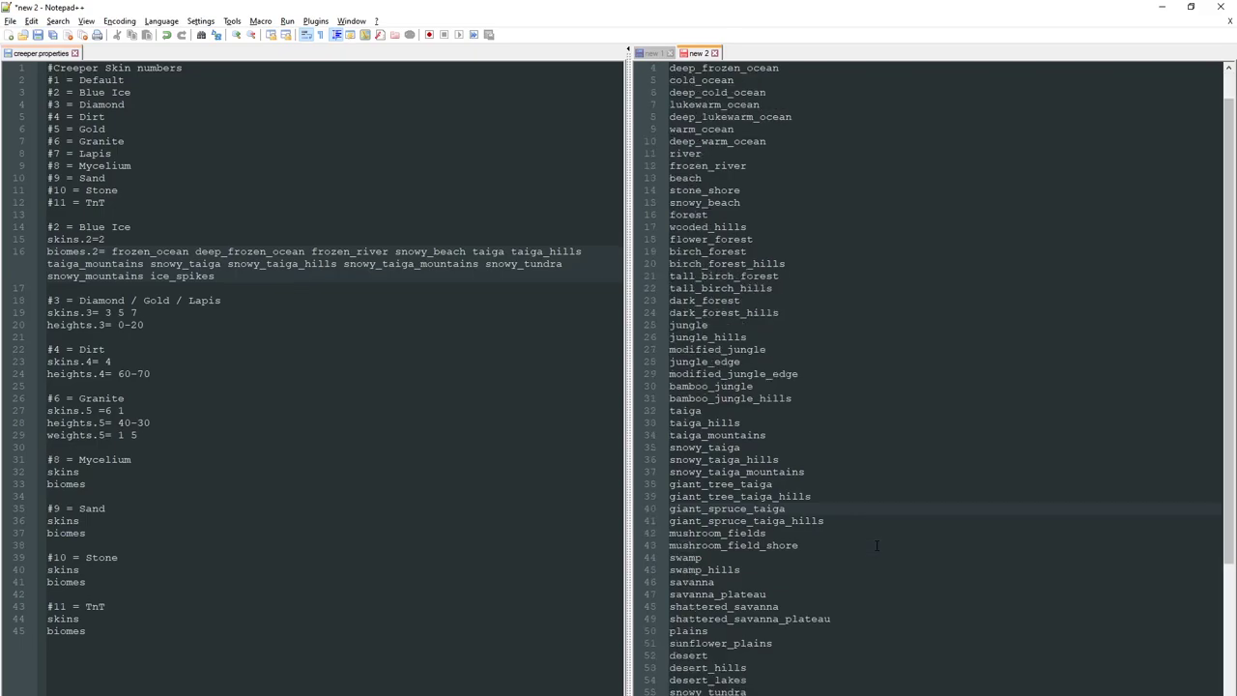
pyautogui.scroll(1, 876, 545)
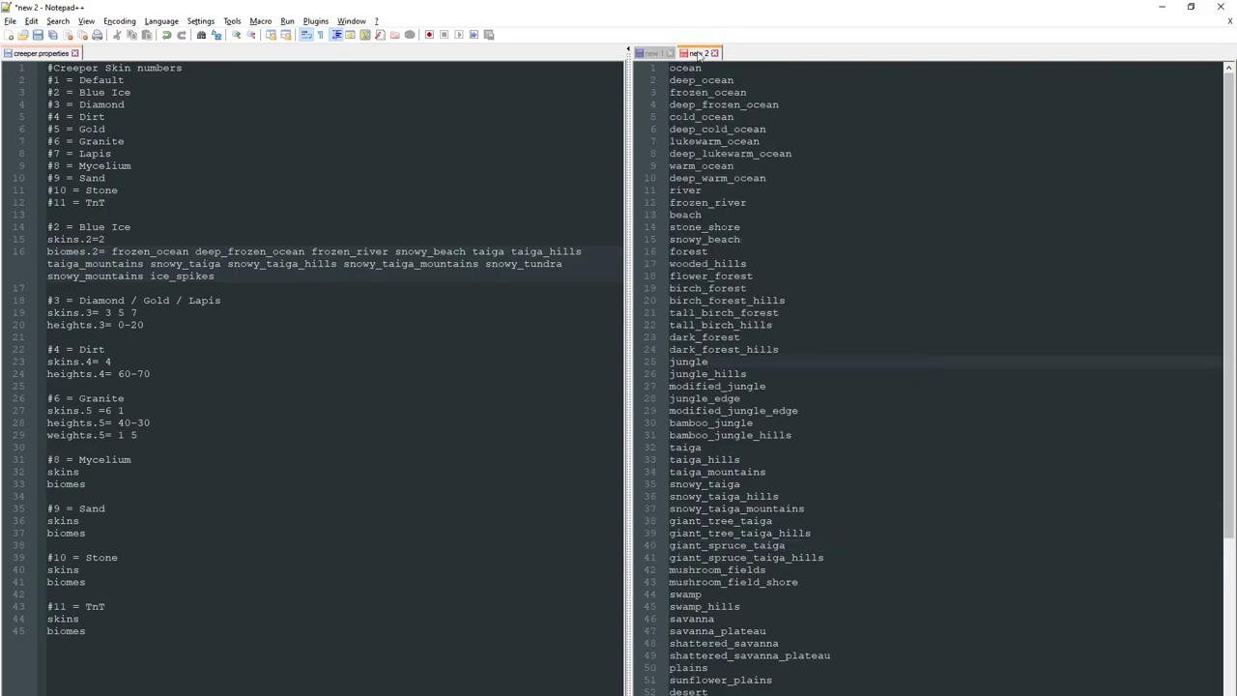
pyautogui.moveTo(669, 67); pyautogui.dragTo(898, 437)
# Move every rule from #3 Diamond / Gold / Lapis through #11 TnT into a new document, and save creeper.properties with only the Blue Ice rule
pyautogui.moveTo(87, 632); pyautogui.dragTo(47, 301)
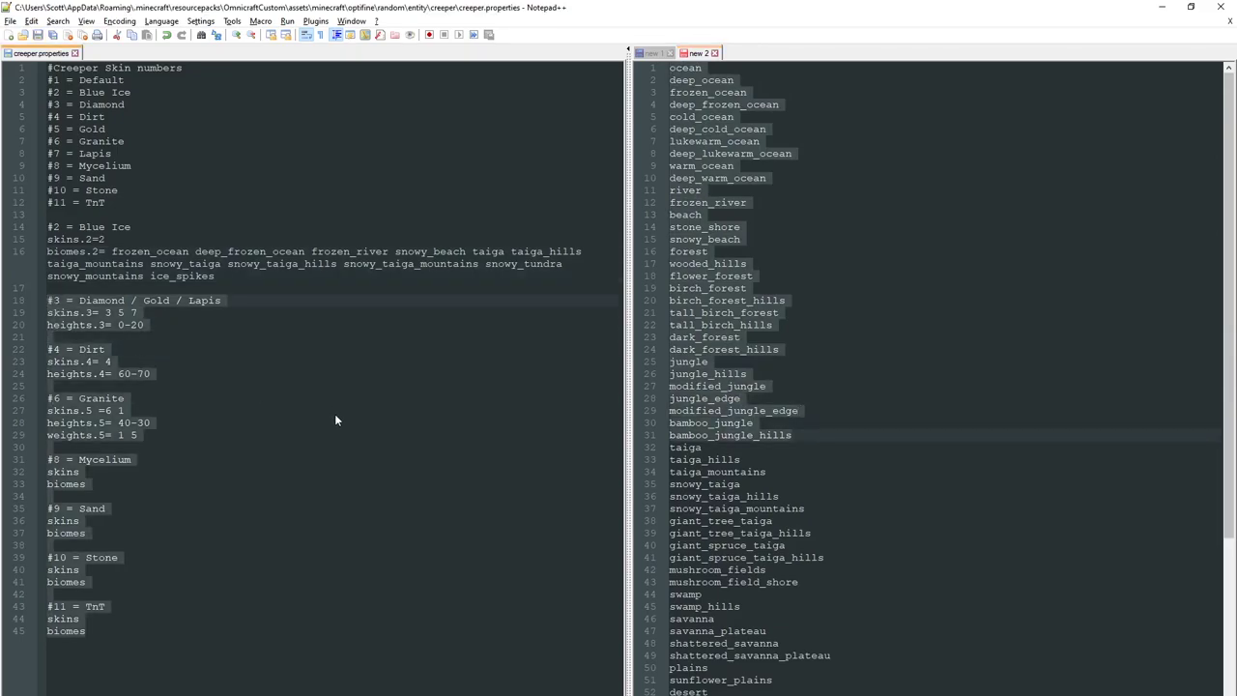
pyautogui.press('BackSpace')
pyautogui.press('BackSpace')
pyautogui.press('BackSpace')
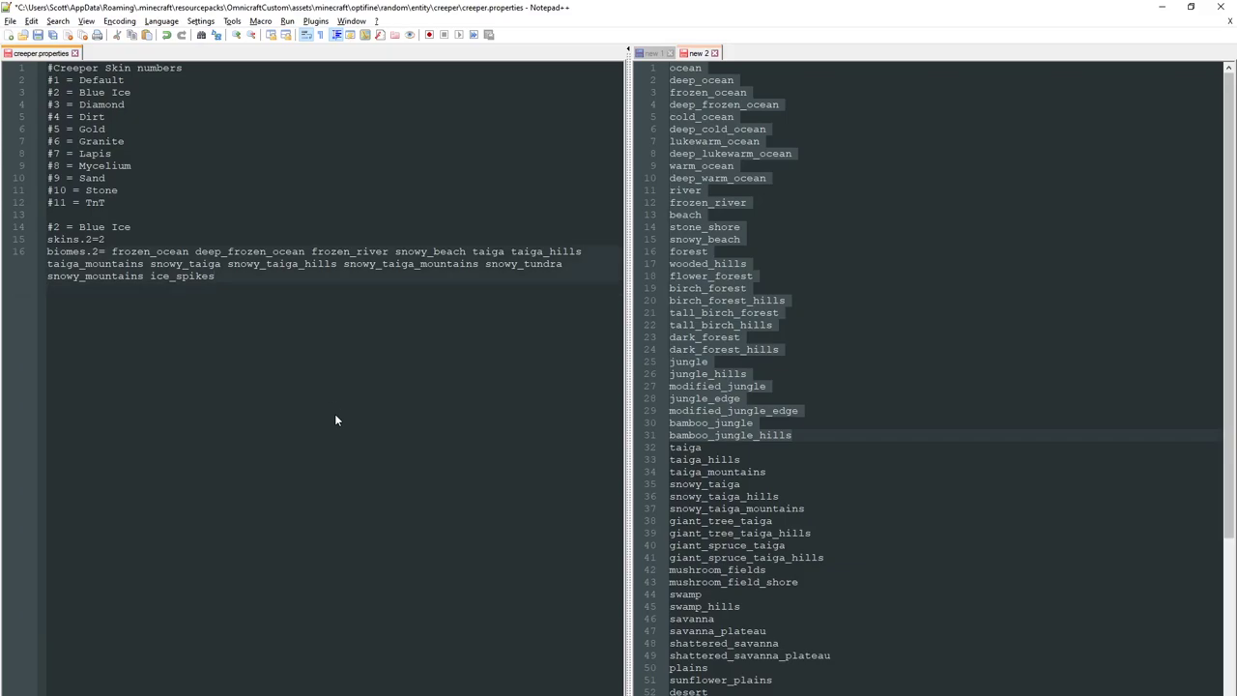
pyautogui.hotkey('ctrl', 'n')
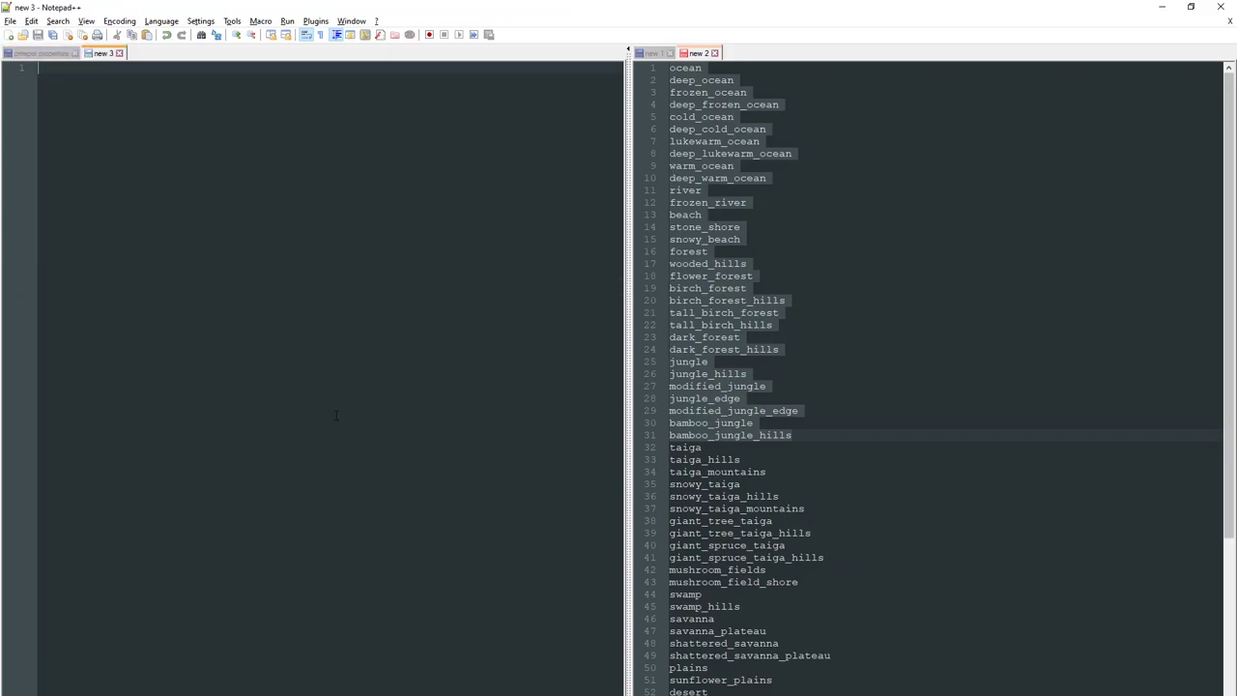
pyautogui.hotkey('ctrl', 'v')
pyautogui.moveTo(394, 226); pyautogui.dragTo(394, 214)
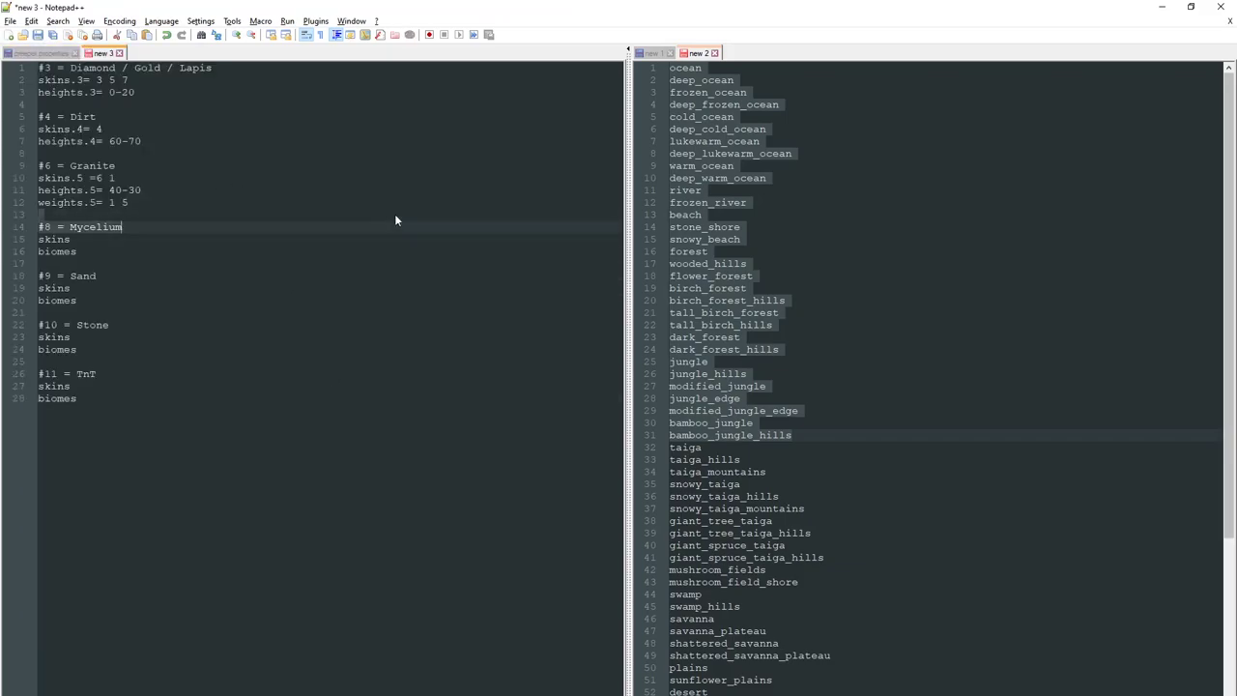
pyautogui.click(26, 53)
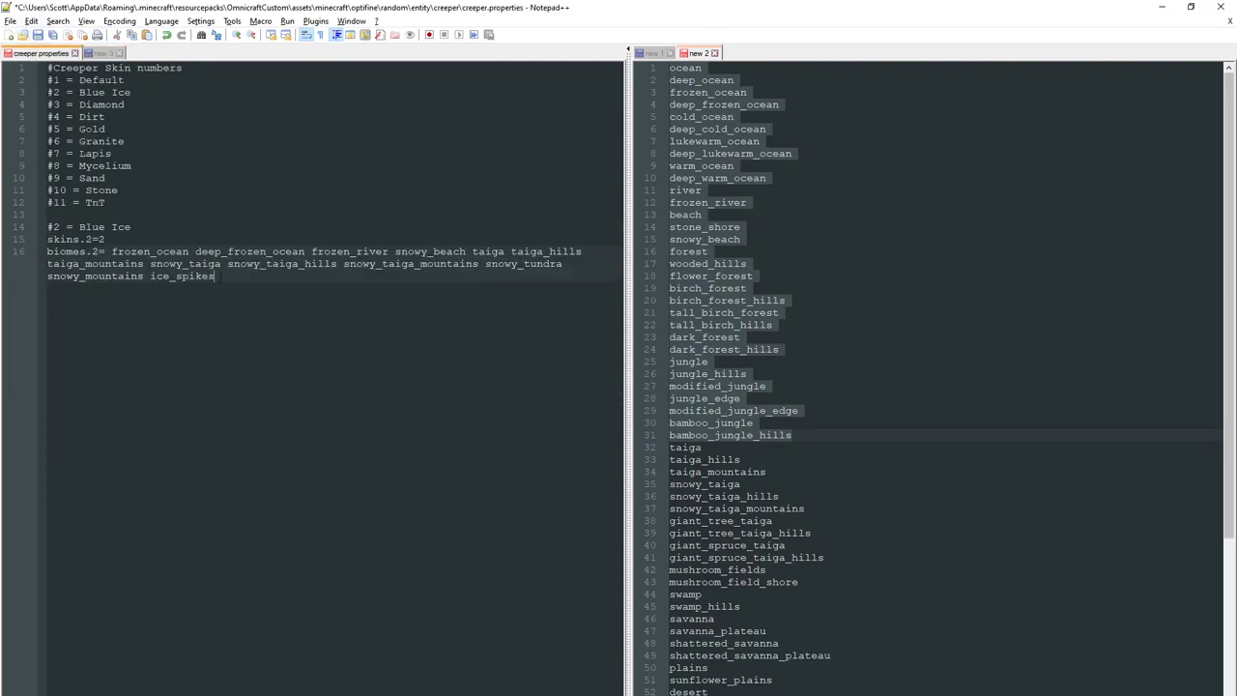
pyautogui.hotkey('ctrl', 's')
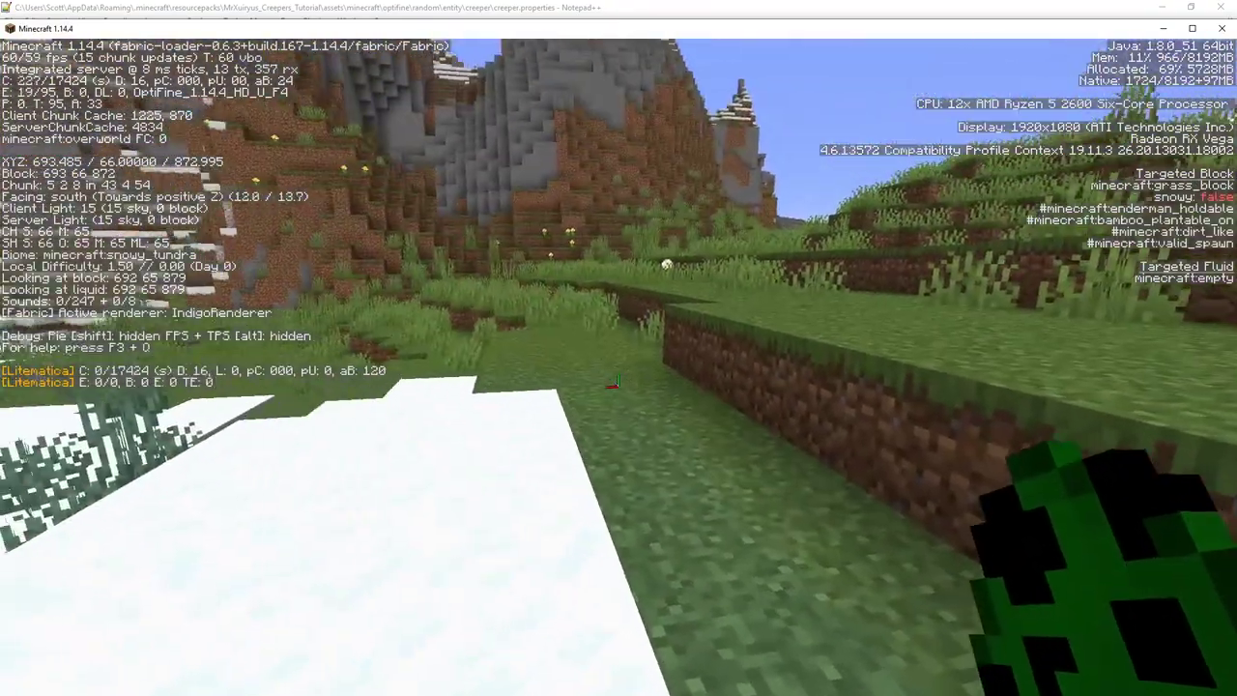
# Switch to Minecraft and check the selected resource packs for the Creepers_Tutorial pack before returning to the world
pyautogui.press('Escape')
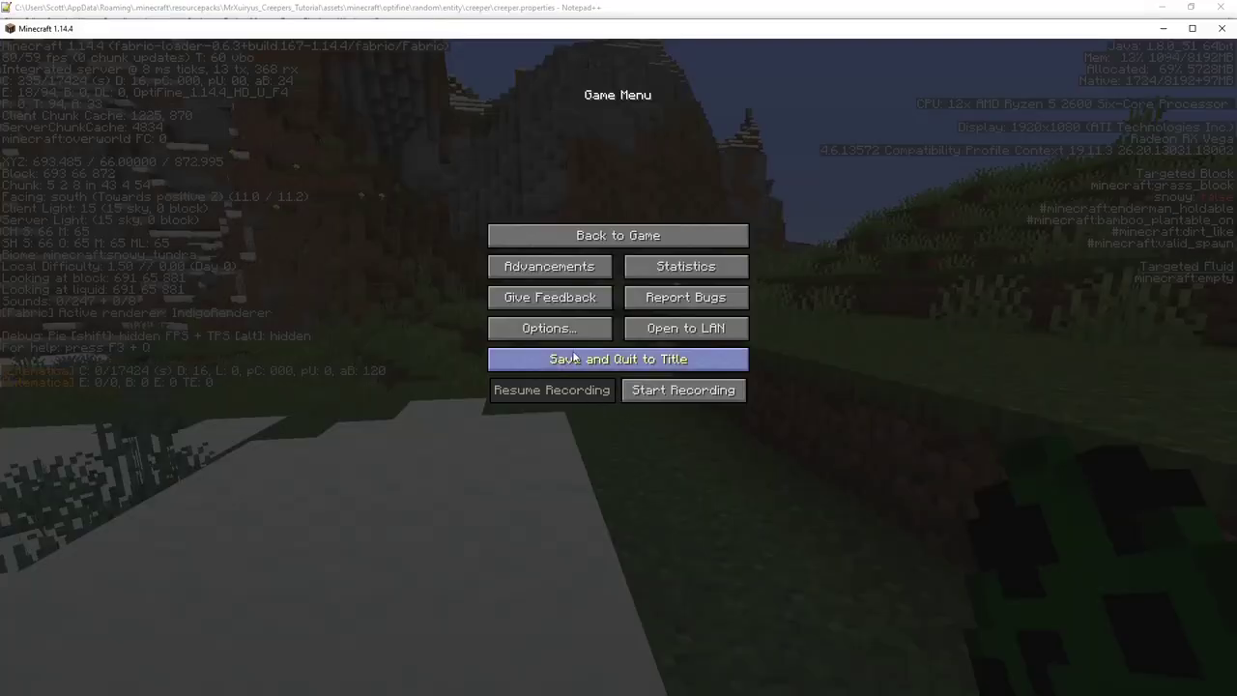
pyautogui.click(569, 326)
pyautogui.click(495, 319)
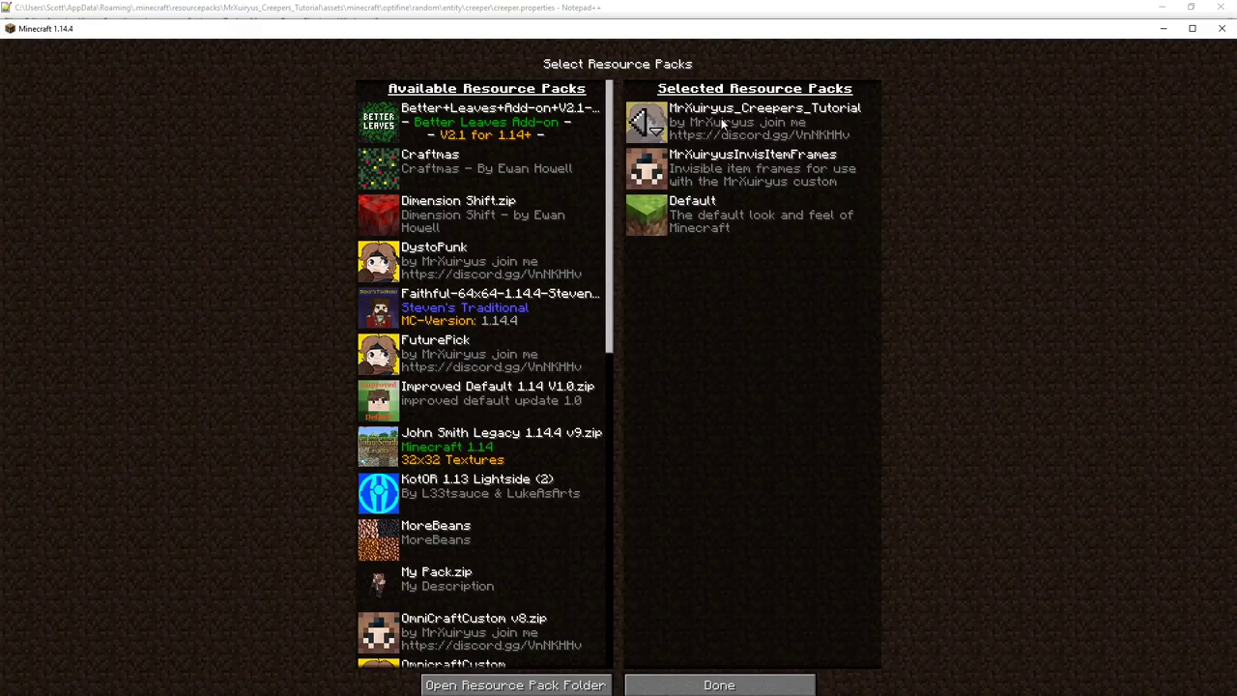
pyautogui.press('Escape')
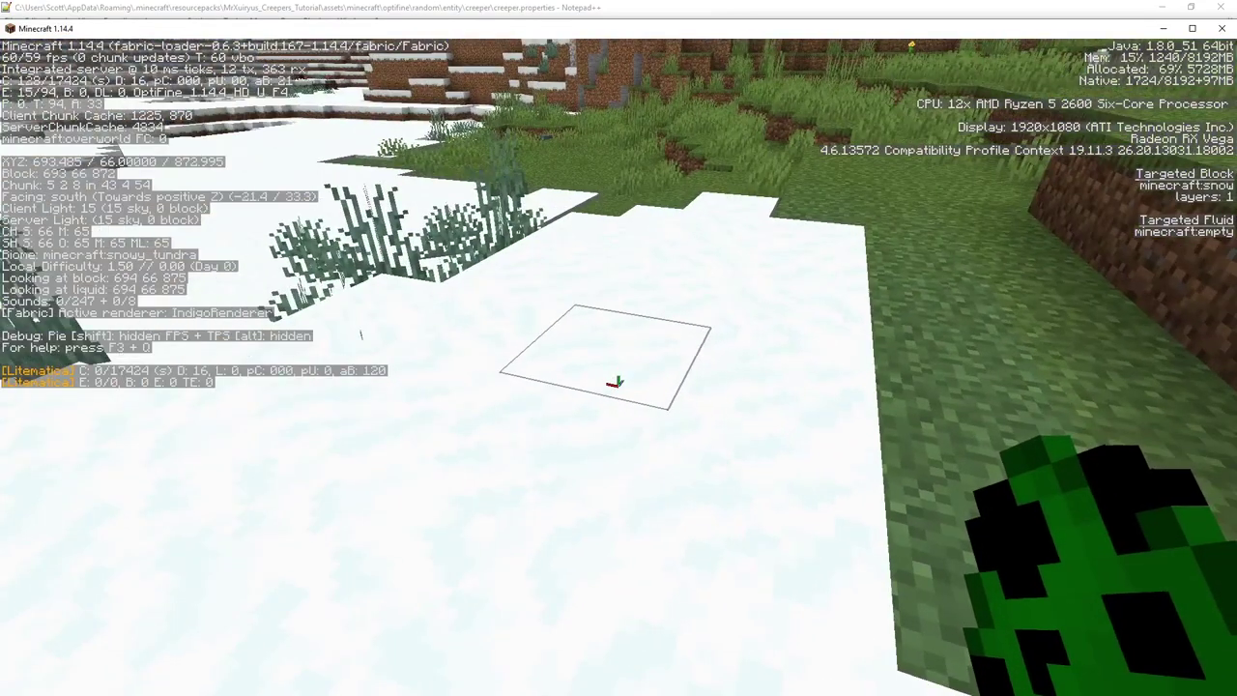
# Spawn several creepers on the snow in the snowy_tundra biome to test the Blue Ice skin
pyautogui.press('s')
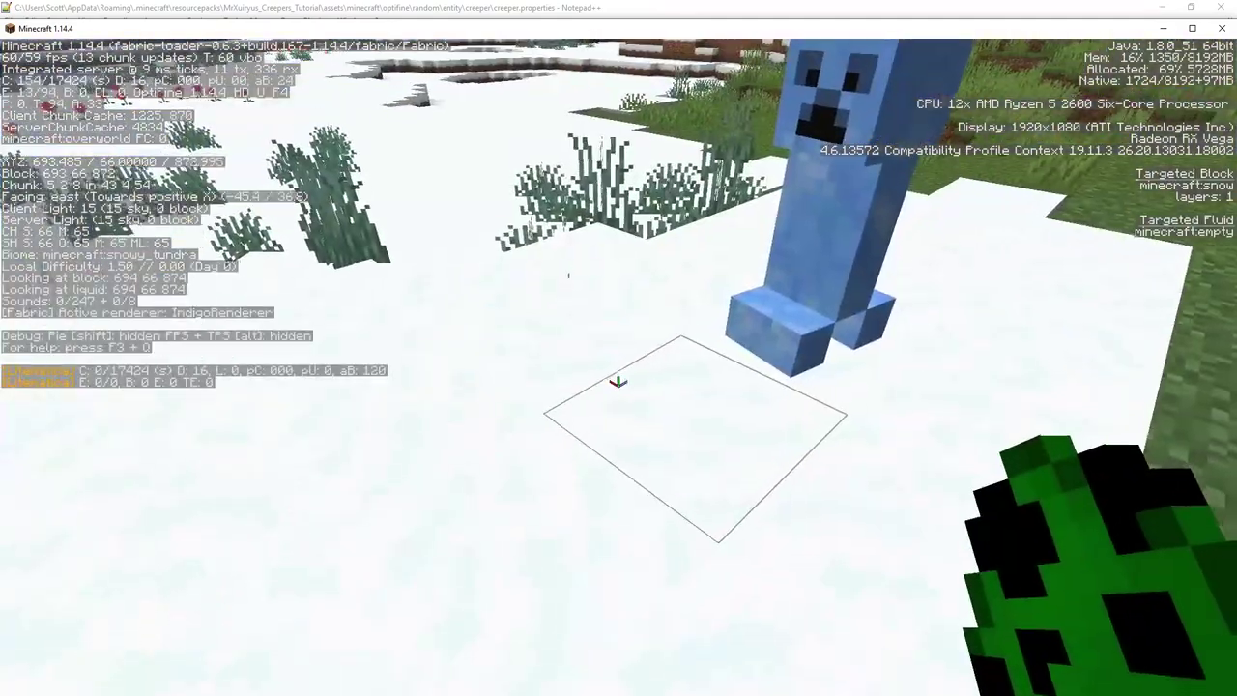
pyautogui.rightClick(618, 381)
pyautogui.rightClick(618, 381)
pyautogui.rightClick(619, 382)
pyautogui.rightClick(619, 382)
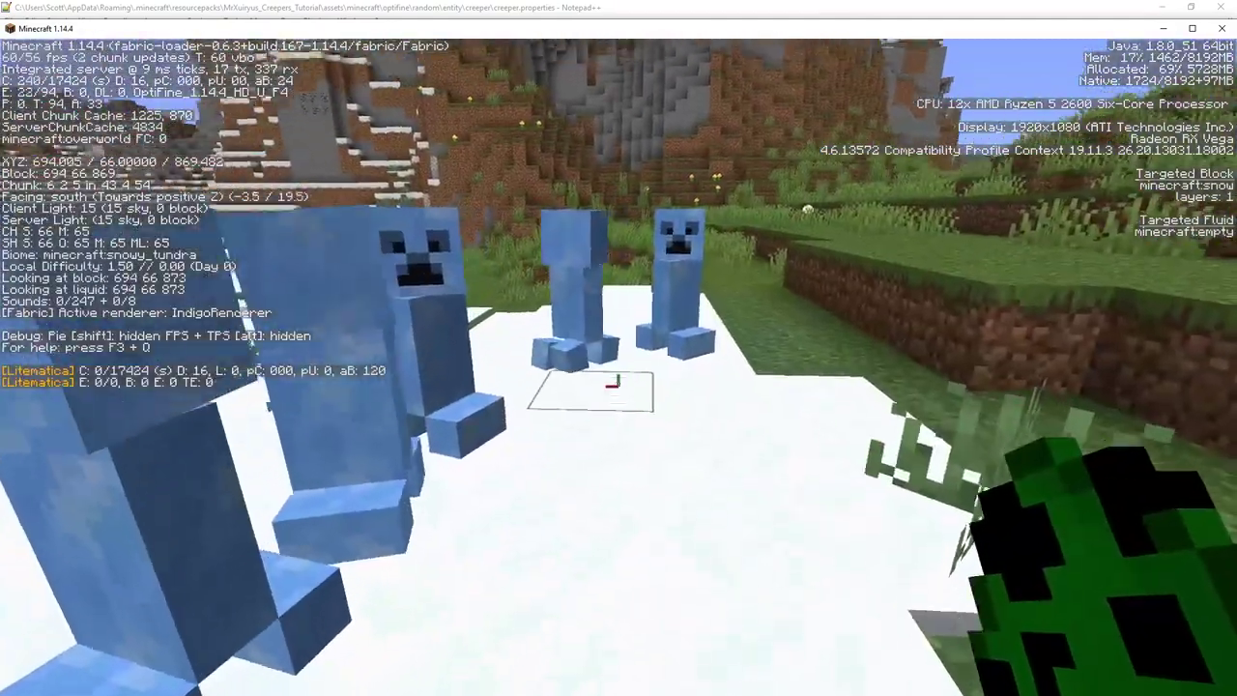
pyautogui.press('w')
pyautogui.press('d')
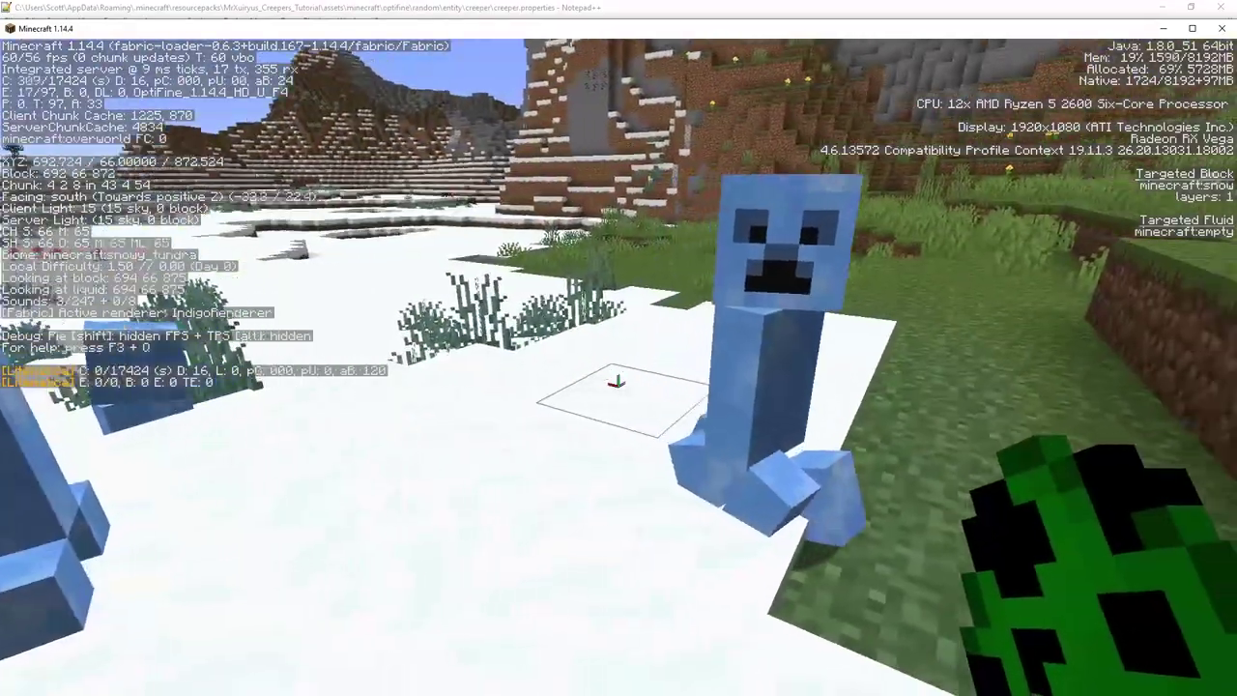
# Cross into the neighbouring plains biome and spawn creepers on the grass to compare their skin
pyautogui.press('w')
pyautogui.rightClick(615, 383)
pyautogui.press('s')
pyautogui.press('d')
pyautogui.press('w')
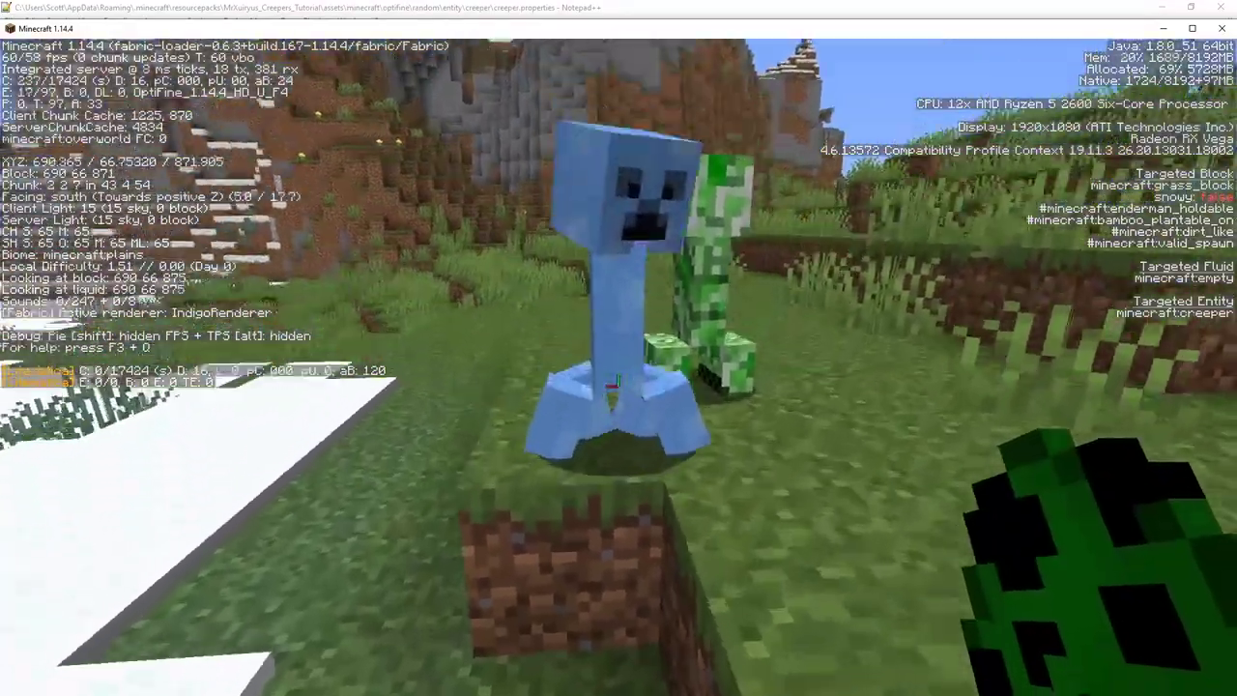
pyautogui.press('space')
pyautogui.press('w')
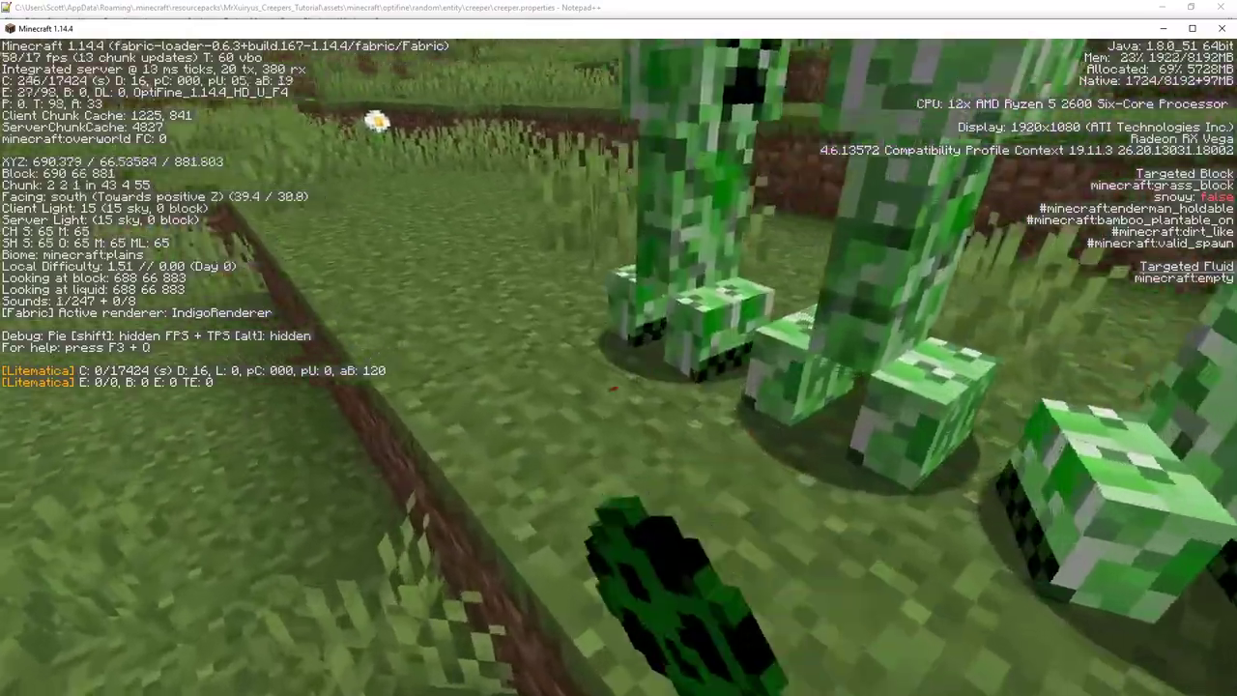
pyautogui.press('w')
pyautogui.rightClick(619, 382)
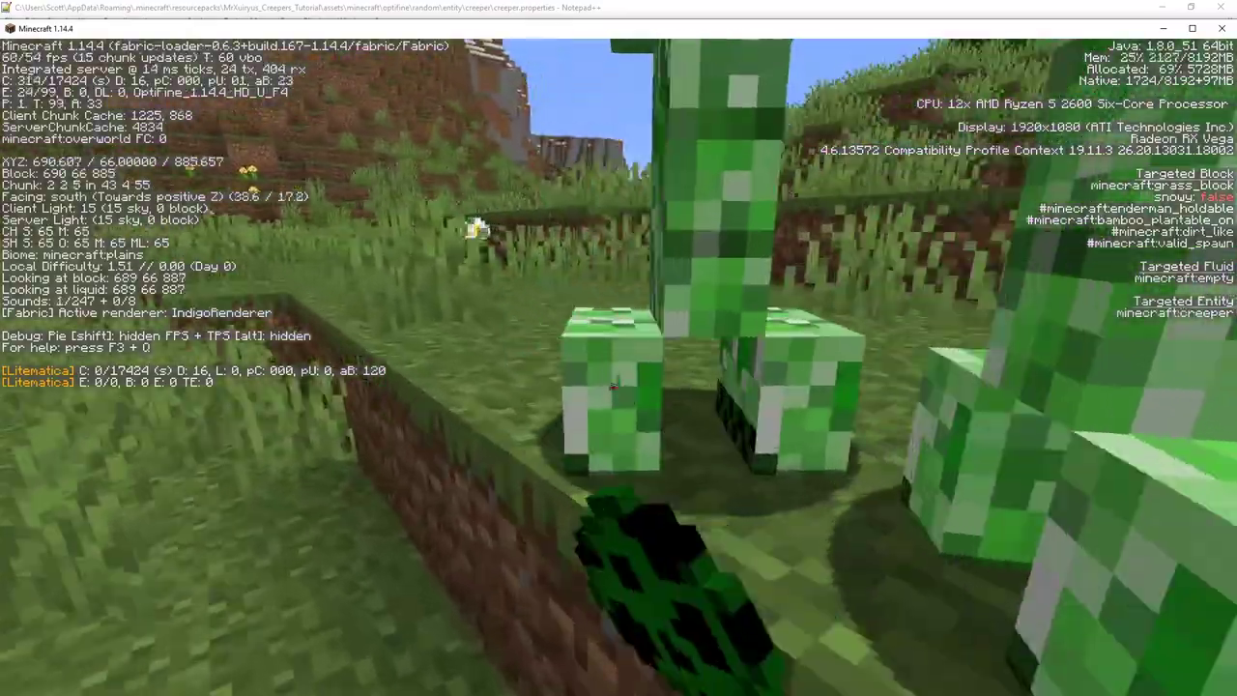
pyautogui.rightClick(618, 382)
pyautogui.press('w')
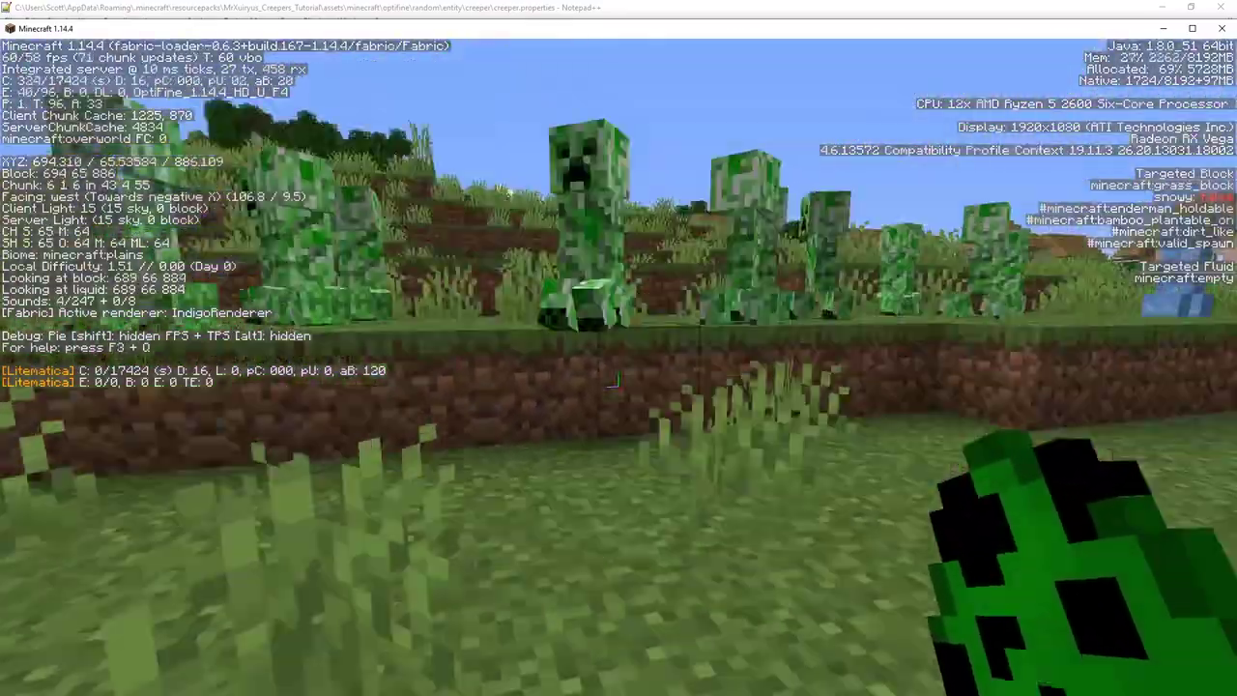
# Go to another snowy_tundra patch at about Y 64 and spawn more creepers on the snow
pyautogui.press('w')
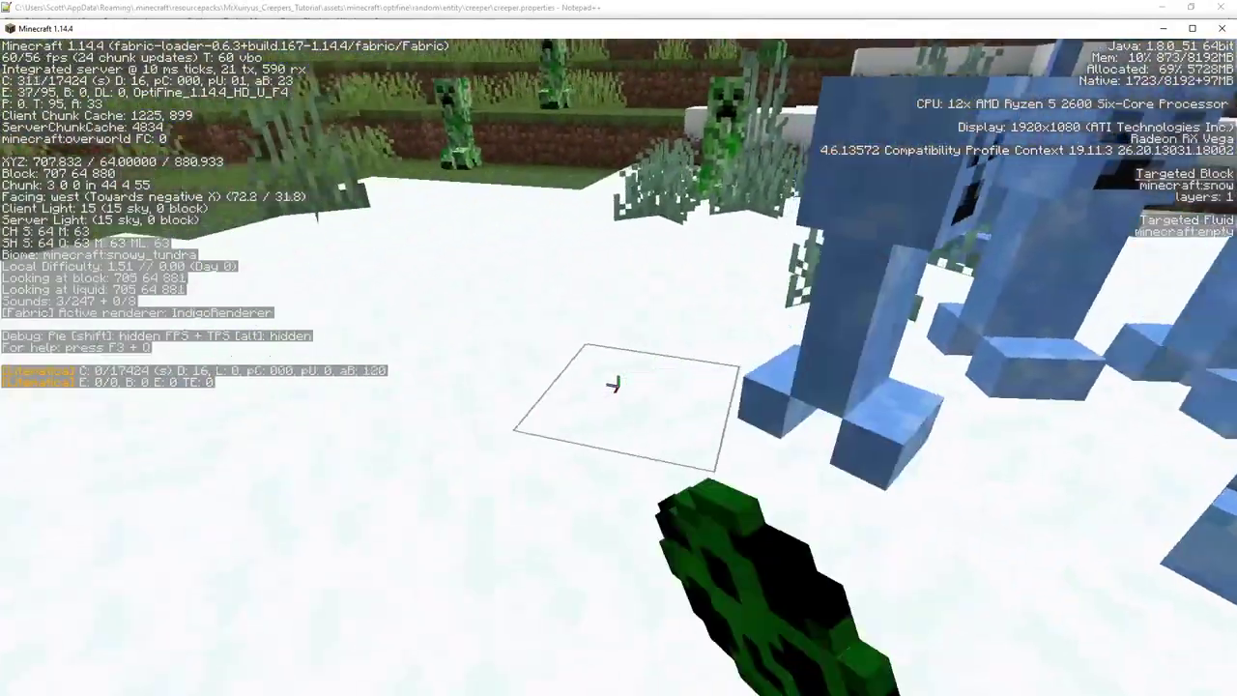
pyautogui.press('s')
pyautogui.rightClick(618, 383)
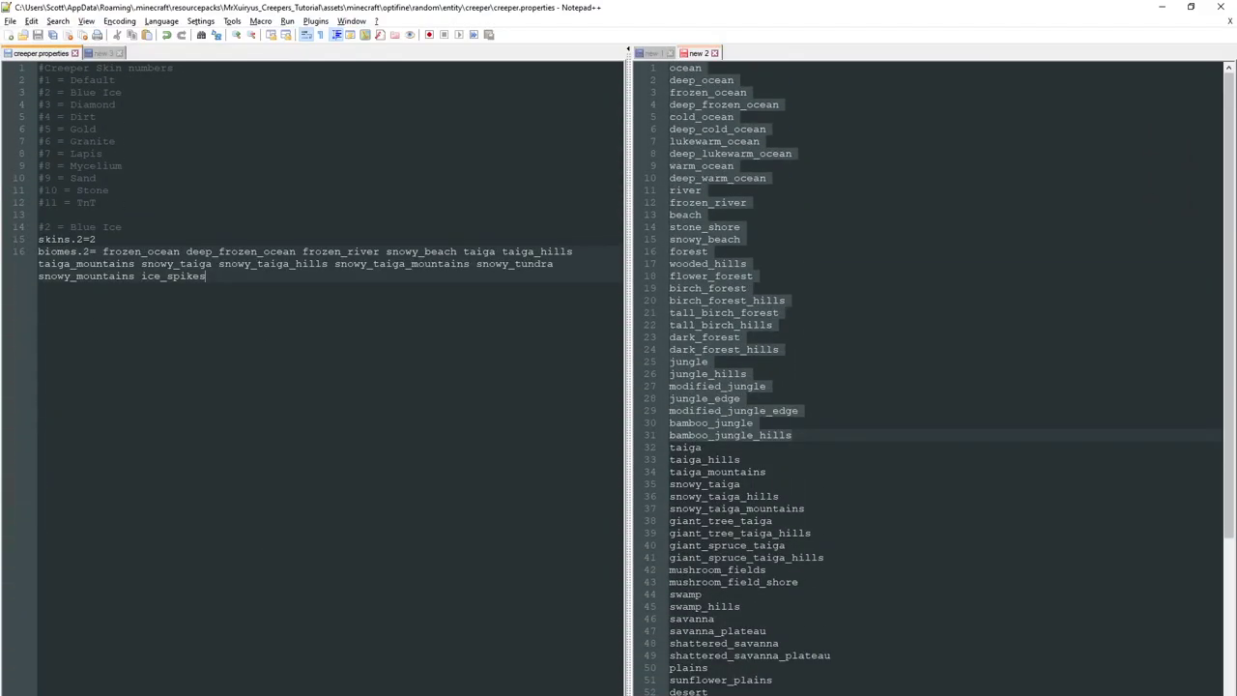
# Return to creeper.properties in Notepad++ and review the skins.2 line against the Blue Ice comment and its biome list
pyautogui.moveTo(38, 239); pyautogui.dragTo(78, 239)
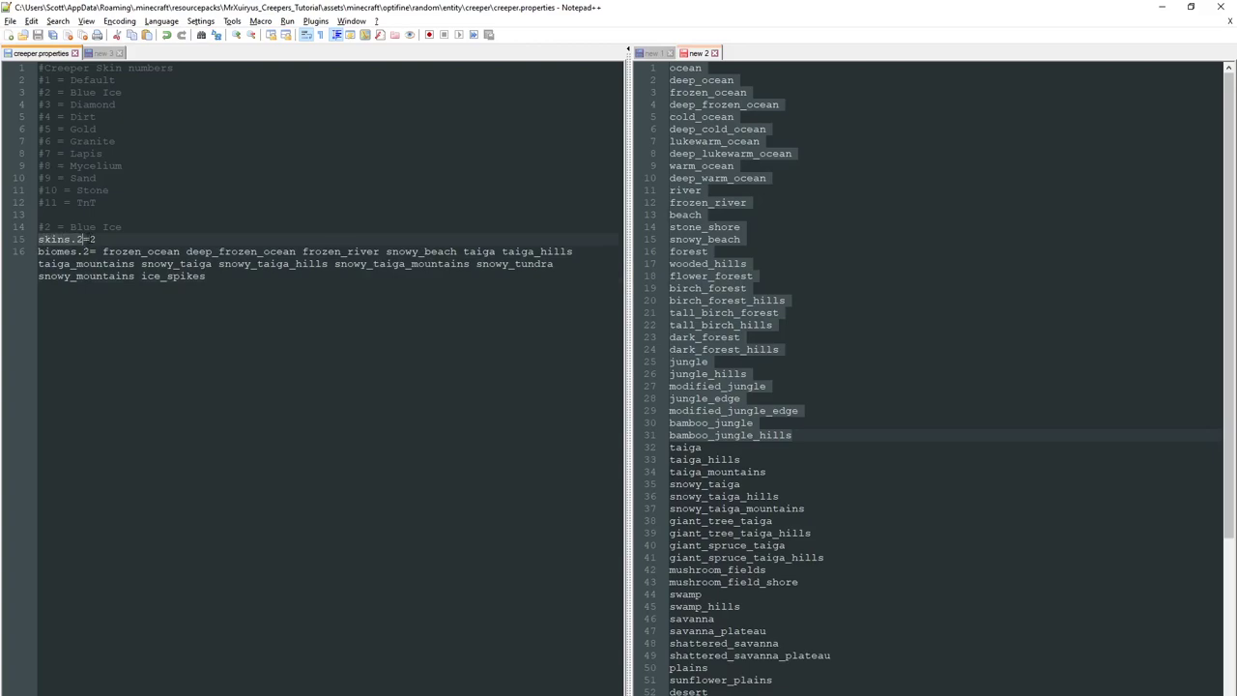
pyautogui.doubleClick(92, 239)
pyautogui.moveTo(70, 92); pyautogui.dragTo(128, 92)
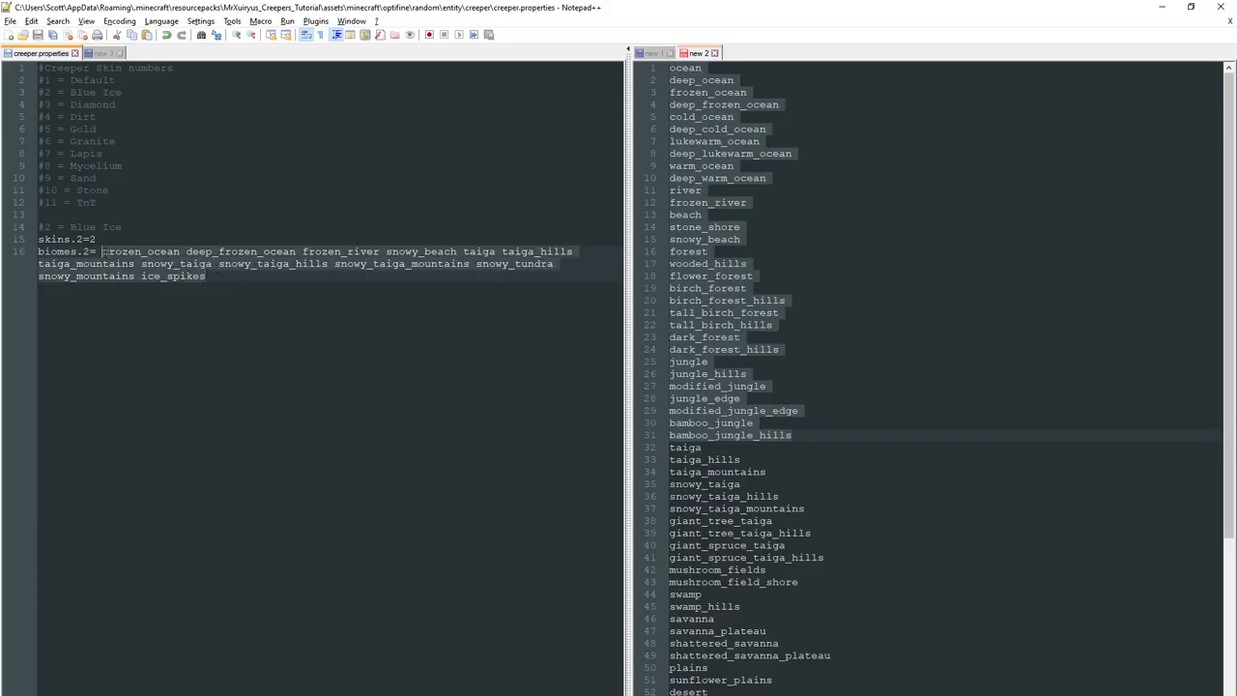
pyautogui.doubleClick(95, 238)
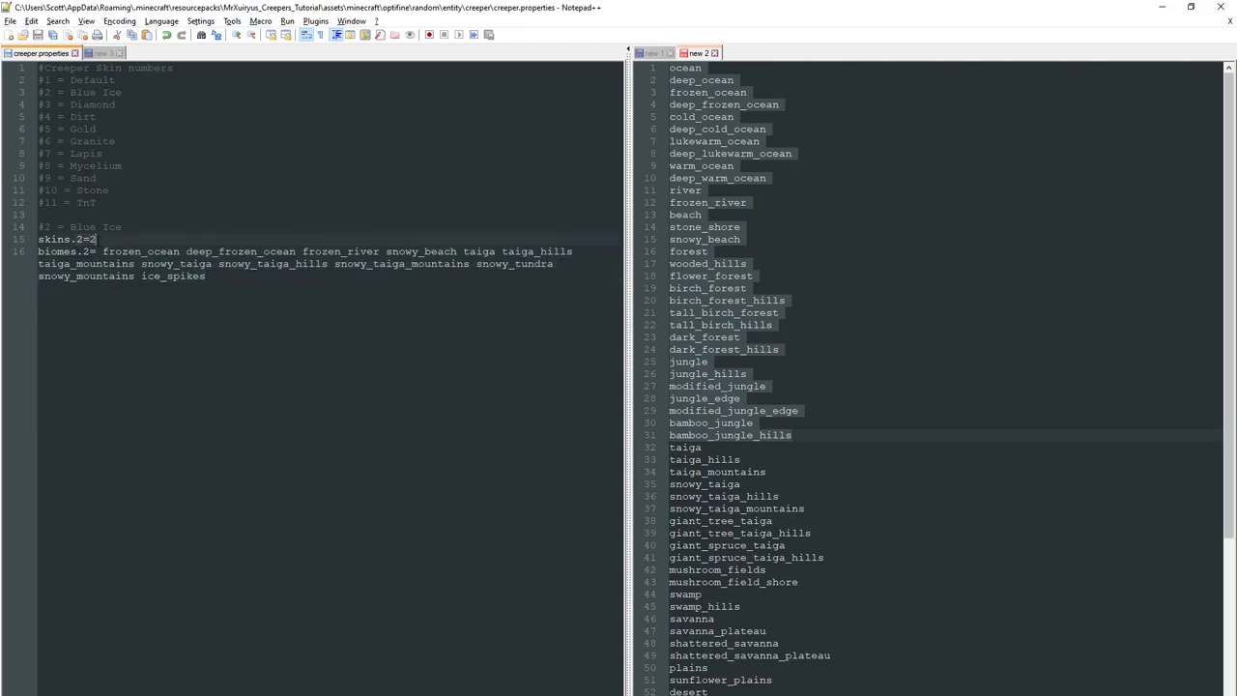
# Paste the rules from #3 Diamond / Gold / Lapis through #11 TnT back below the Blue Ice rule and save creeper.properties
pyautogui.click(304, 286)
pyautogui.write('#3 = Diamond / Gold / Lapis skins.3= 3 5 7 heights.3= 0-20  #4 = Dirt skins.4= 4 heights.4= 60-70  #6 = Granite skins.5 =6 1 heights.5= 40-30 weights.5= 1 5  #8 = Mycelium skins biomes  #9 = Sand skins biomes  #10 = Stone skins biomes  #11 = TnT skins biomes')
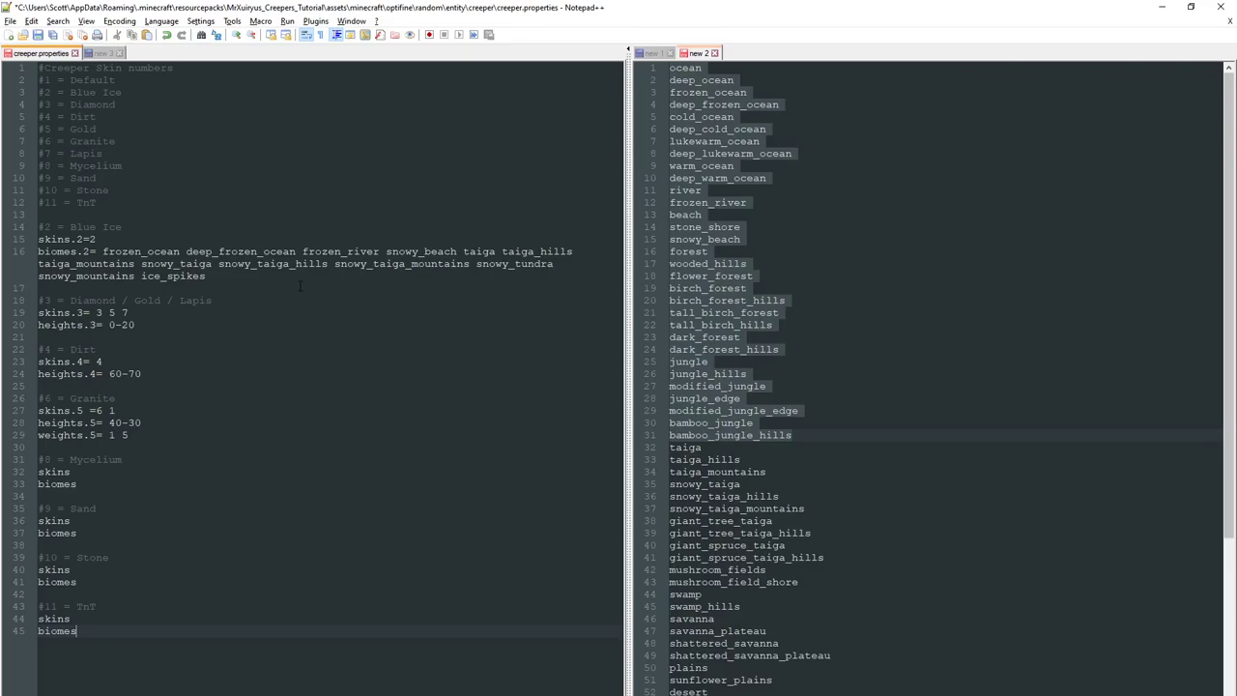
pyautogui.click(262, 371)
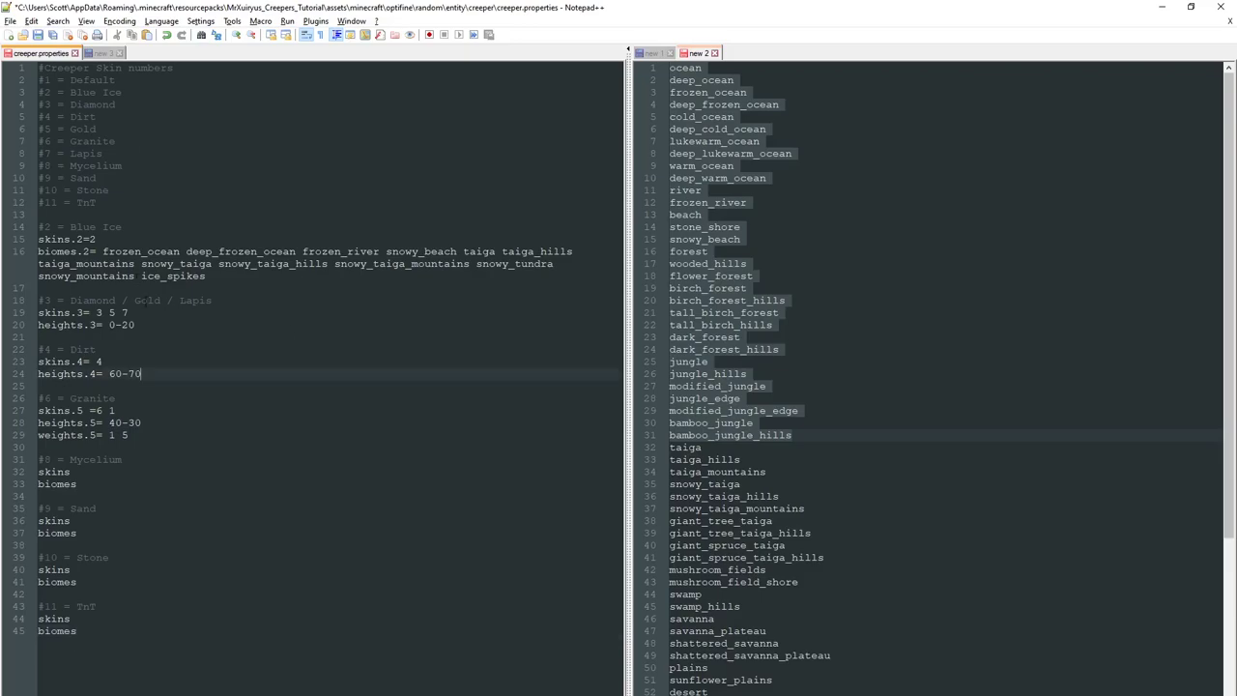
pyautogui.click(148, 326)
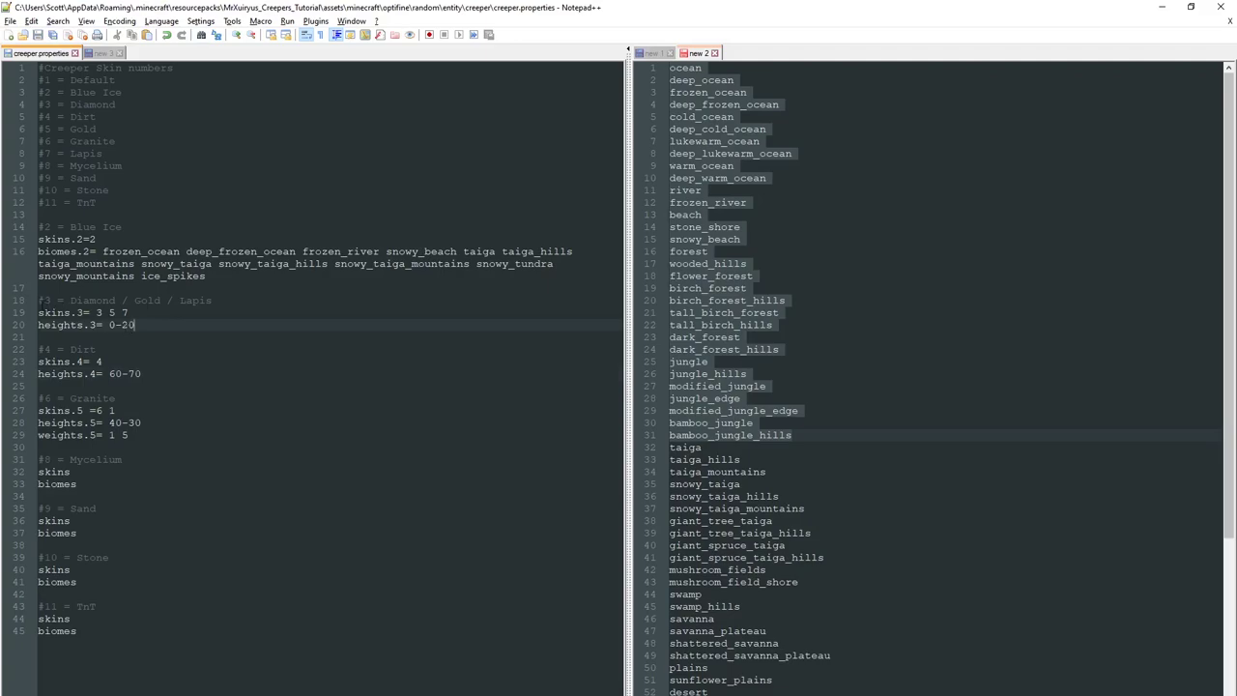
# Review the skins.3 line of creeper.properties against the Diamond / Gold / Lapis comment and the skin number list
pyautogui.click(41, 301)
pyautogui.click(84, 312)
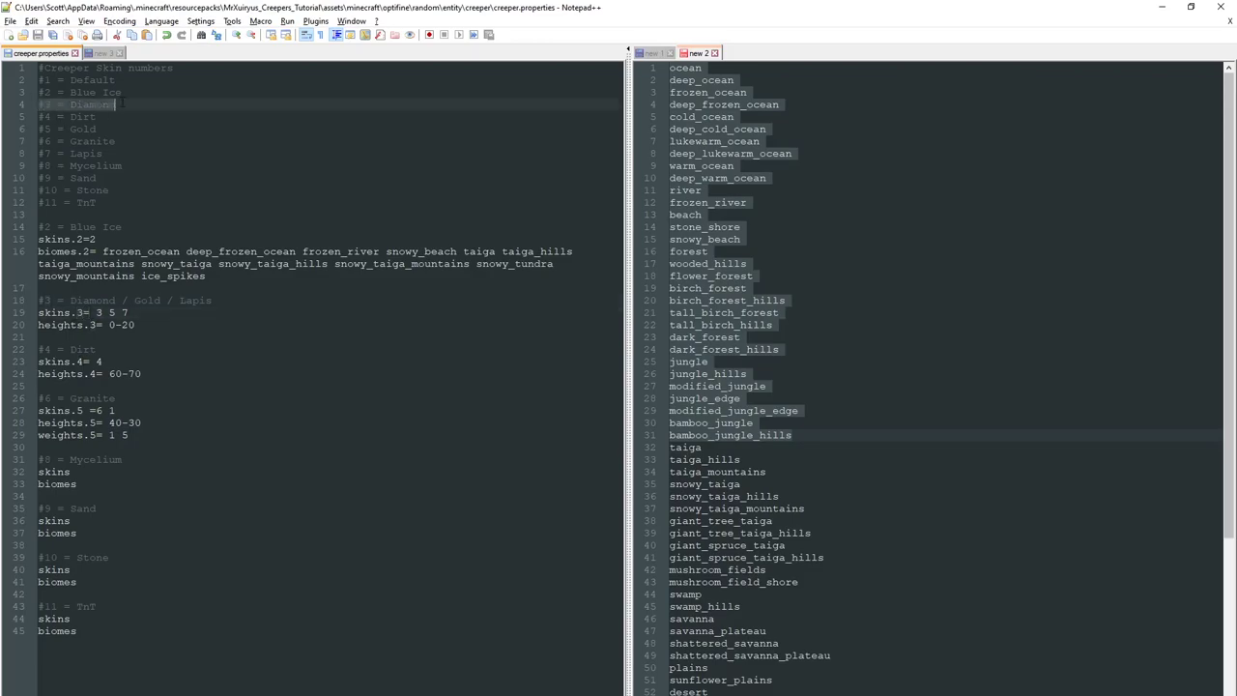
pyautogui.moveTo(83, 312); pyautogui.dragTo(49, 319)
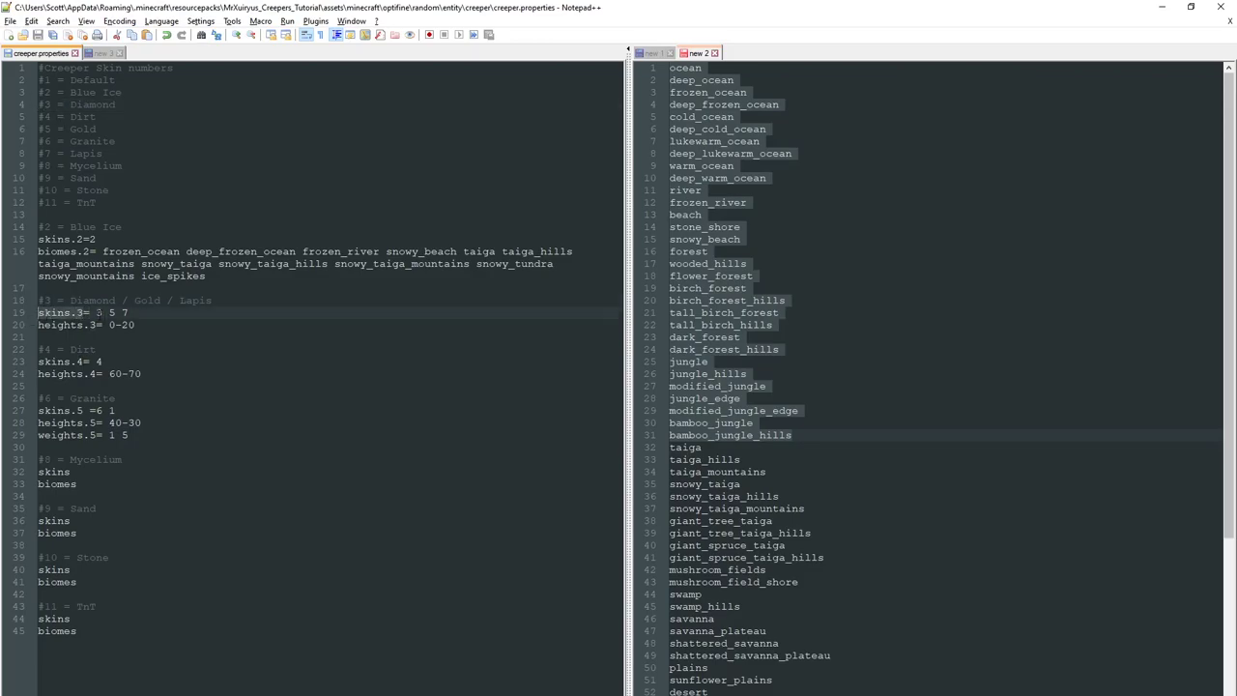
pyautogui.click(108, 312)
pyautogui.click(71, 301)
pyautogui.moveTo(71, 300); pyautogui.dragTo(213, 303)
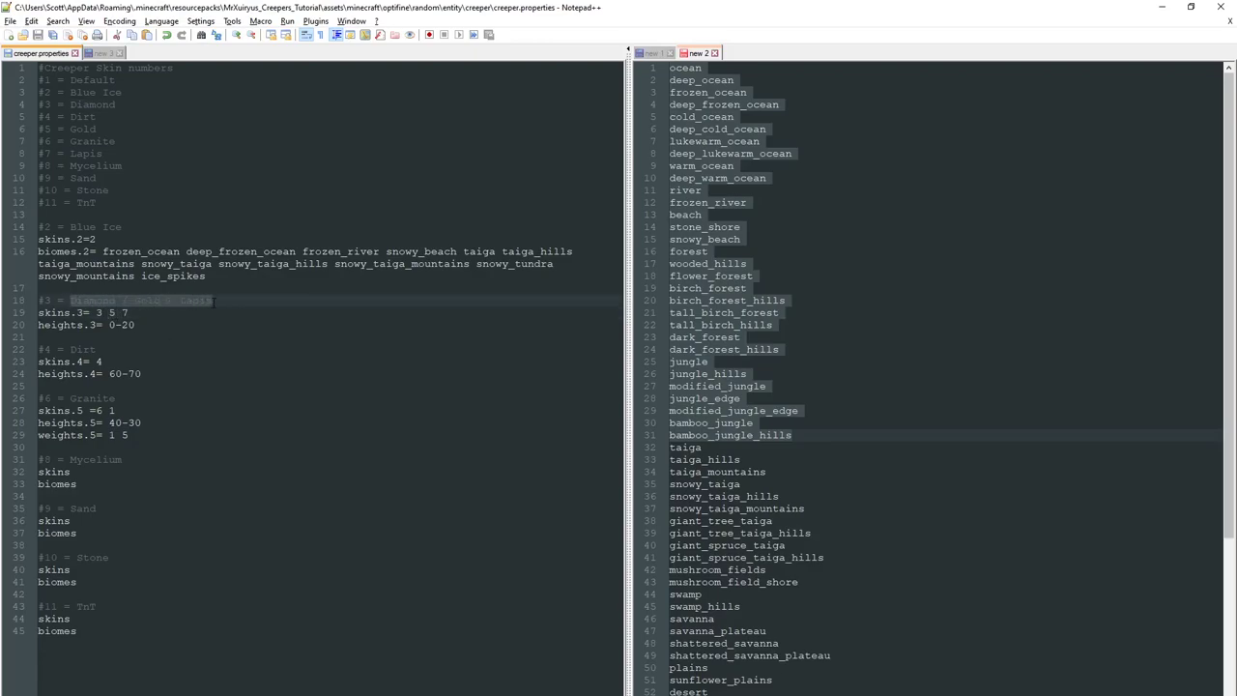
# Examine the heights.3 line, checking its rule number against skins.3 and its 0-20 height range
pyautogui.click(135, 325)
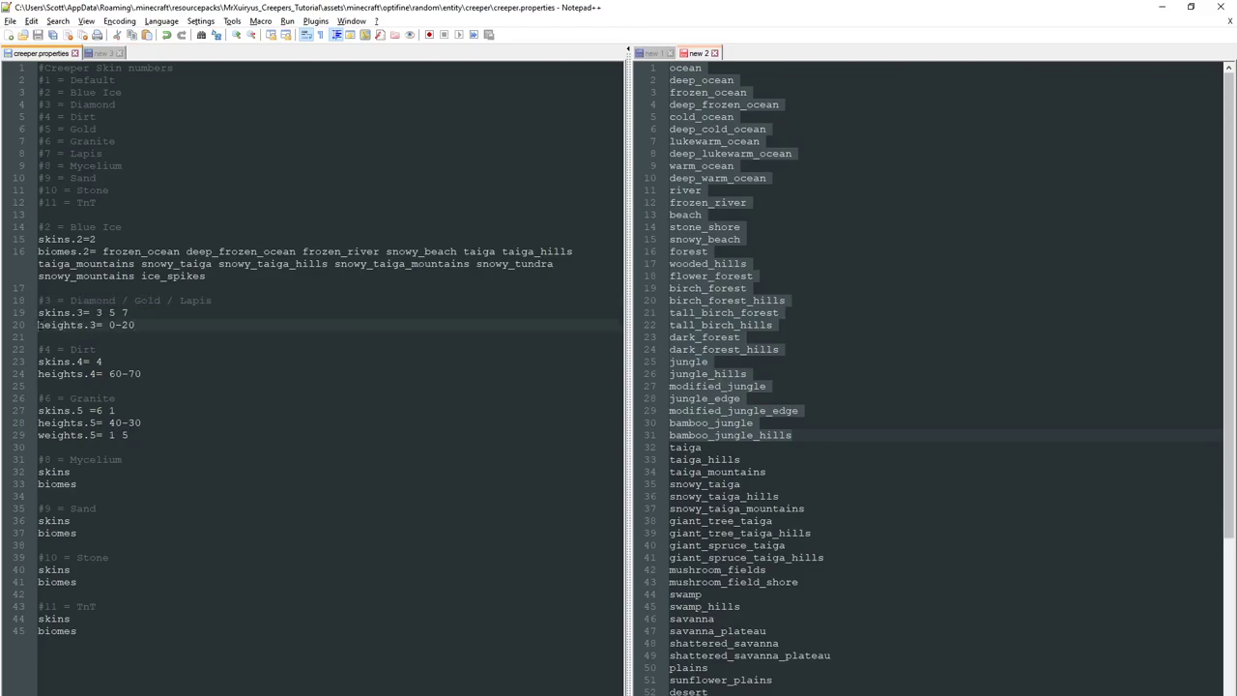
pyautogui.moveTo(39, 325); pyautogui.dragTo(83, 324)
pyautogui.click(84, 337)
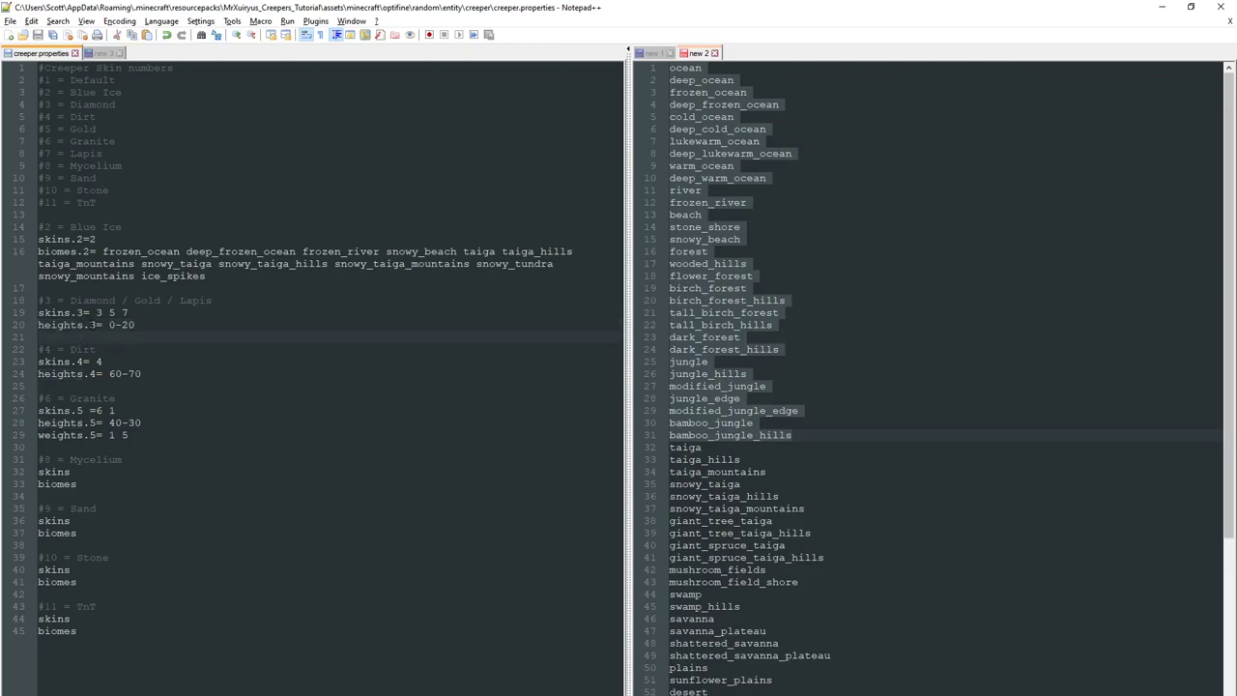
pyautogui.click(90, 325)
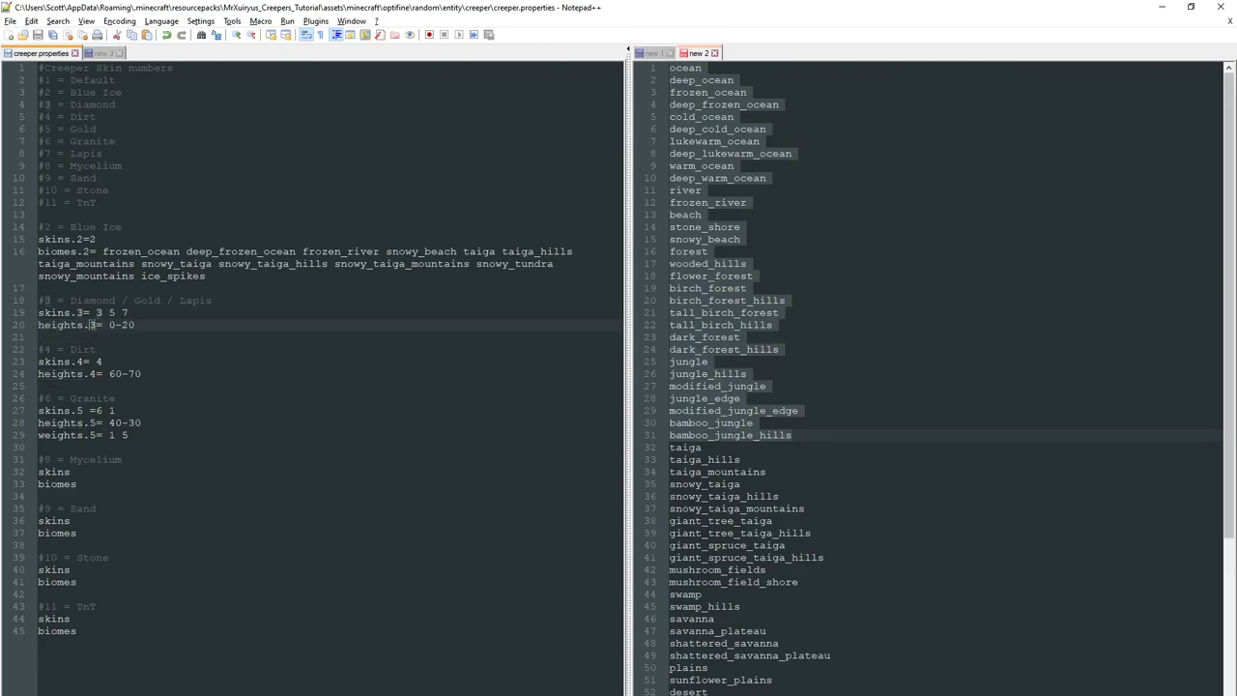
pyautogui.moveTo(77, 313); pyautogui.dragTo(135, 325)
pyautogui.click(115, 340)
pyautogui.click(307, 326)
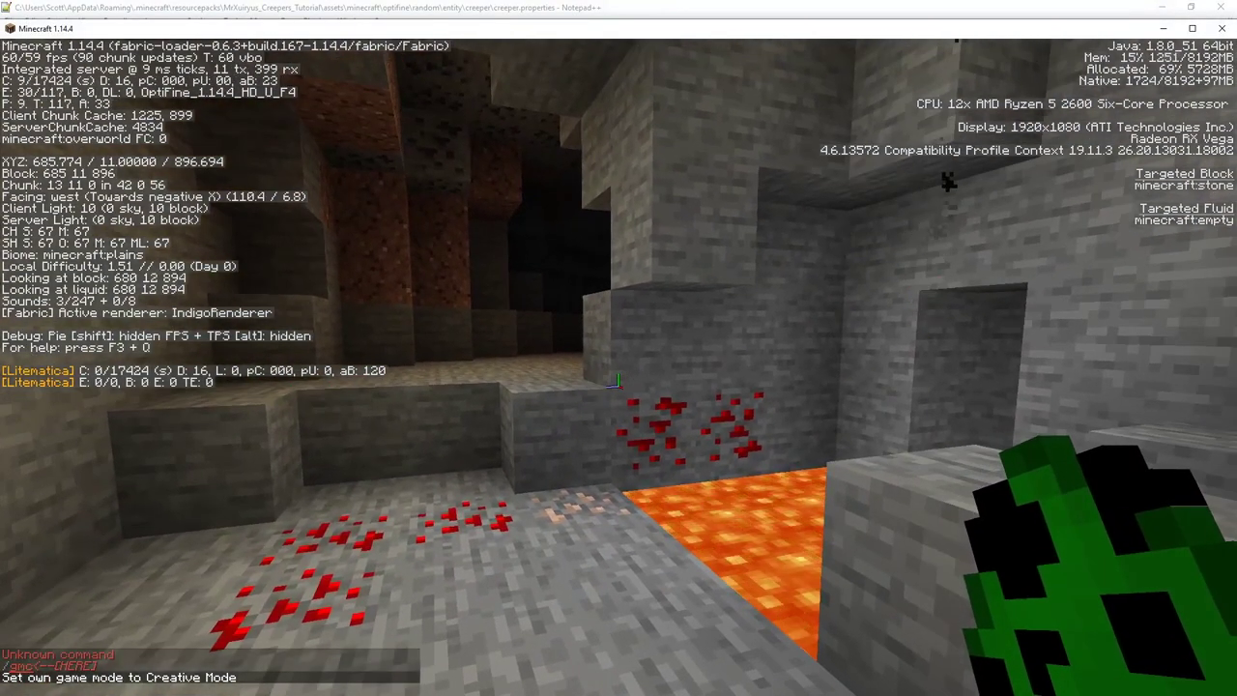
# In Minecraft, move through the plains cave at Y 11 and spawn creepers on the stone floor
pyautogui.press('w')
pyautogui.press('a')
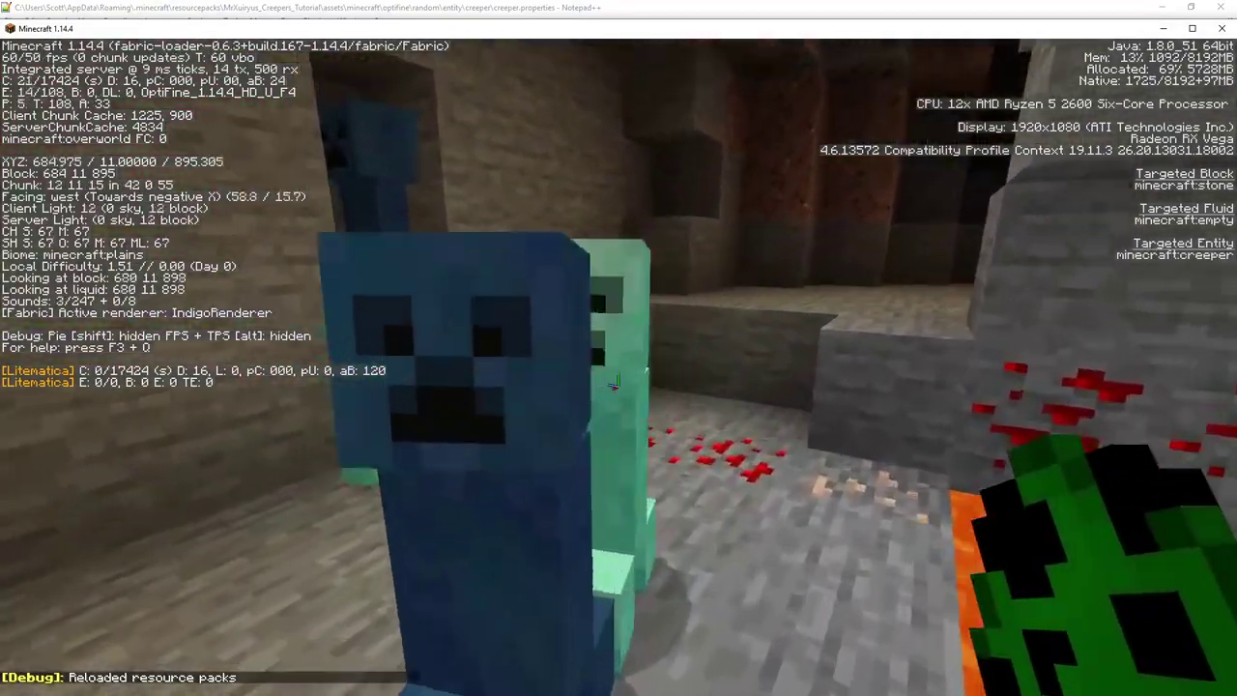
pyautogui.press('w')
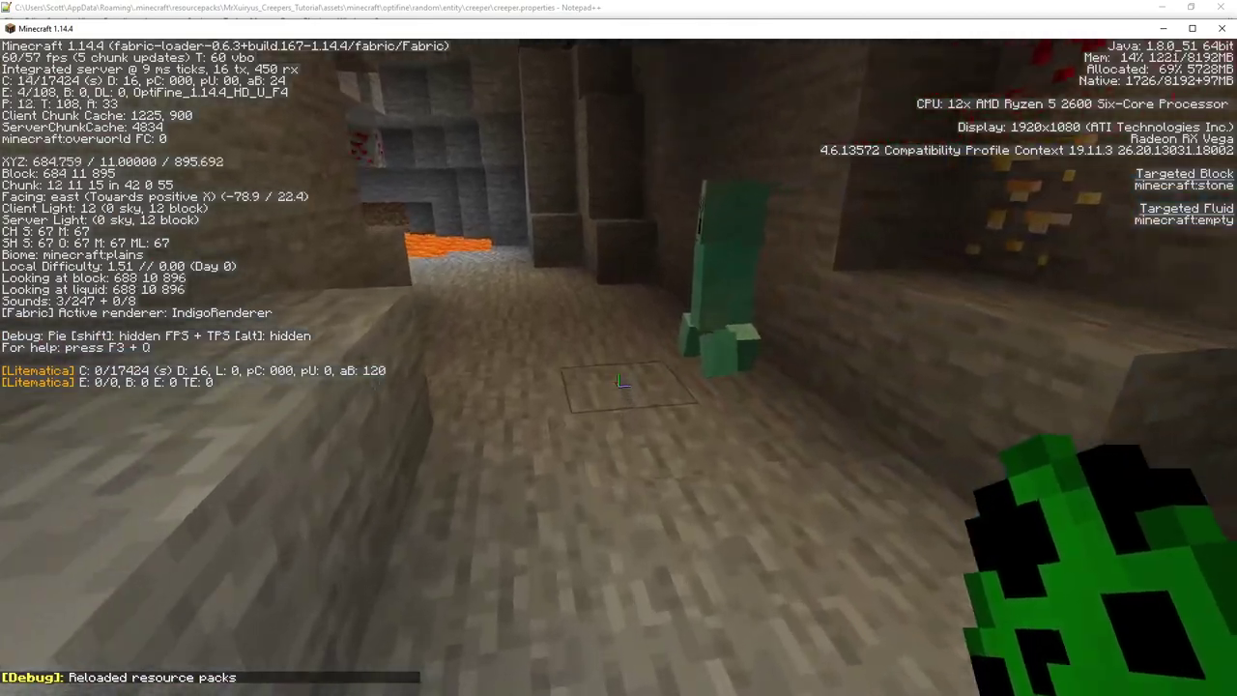
pyautogui.rightClick(620, 381)
pyautogui.rightClick(619, 382)
pyautogui.rightClick(619, 382)
# Go further along the cave, spawn more creepers near the lava, and walk back to compare their skins
pyautogui.press('w')
pyautogui.rightClick(620, 381)
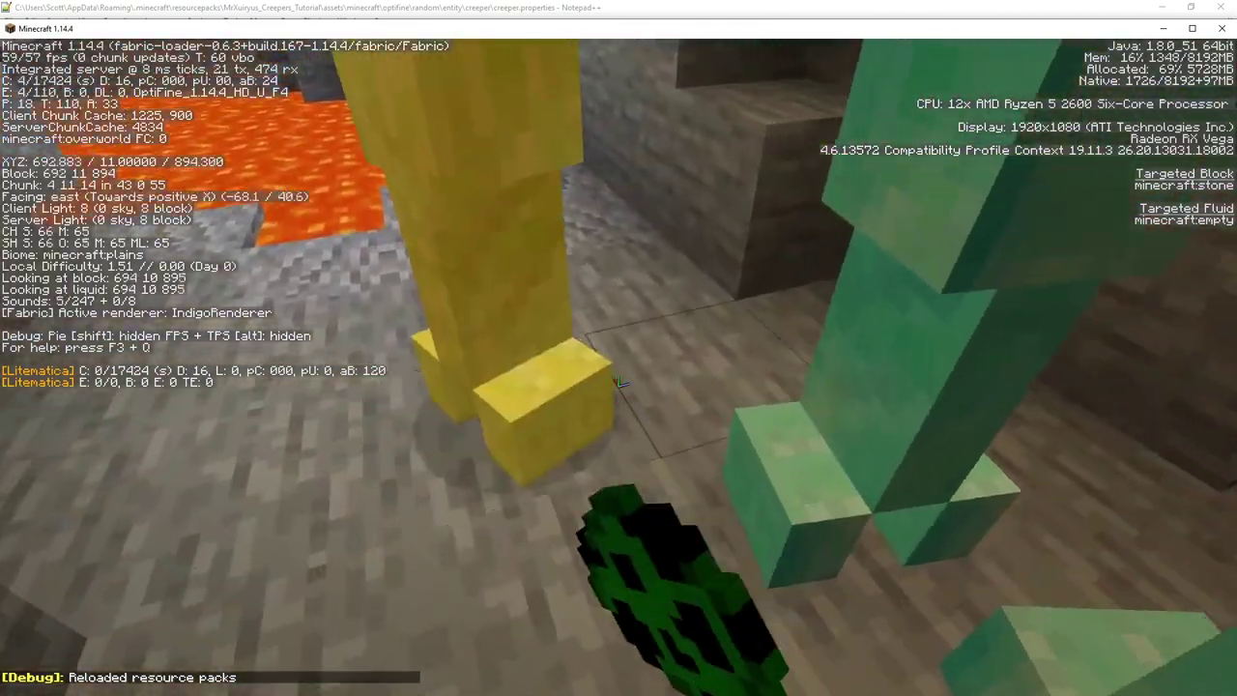
pyautogui.rightClick(619, 381)
pyautogui.press('w')
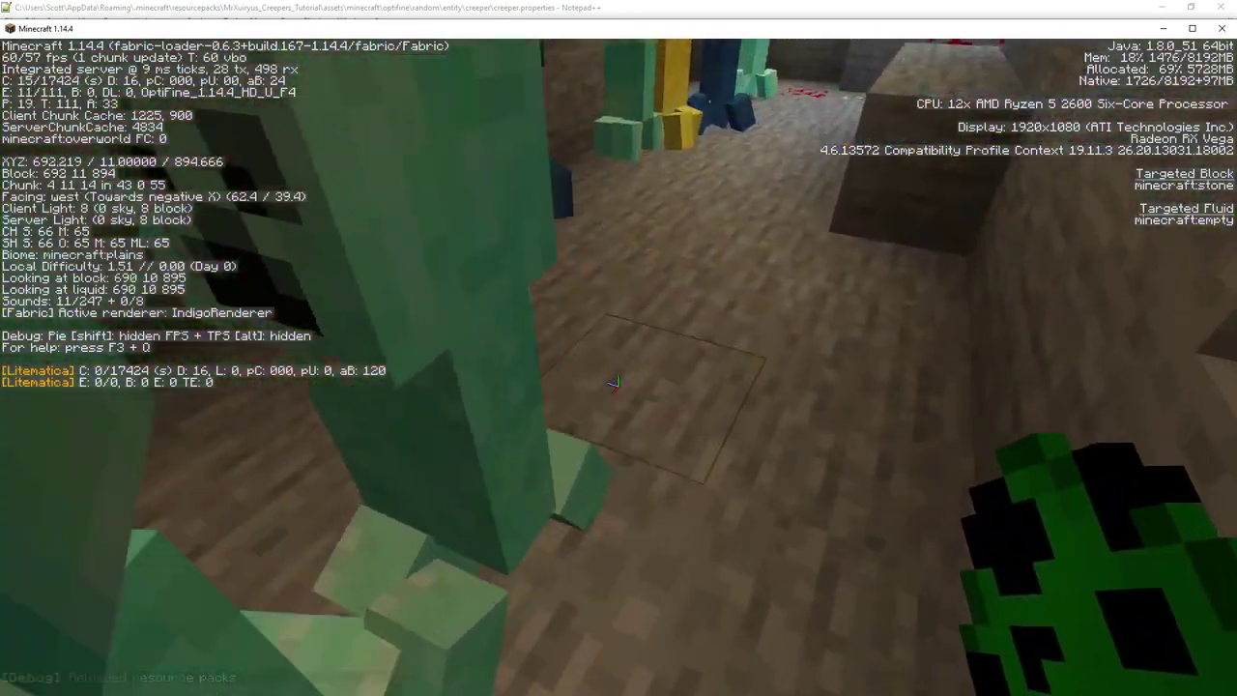
pyautogui.press('w')
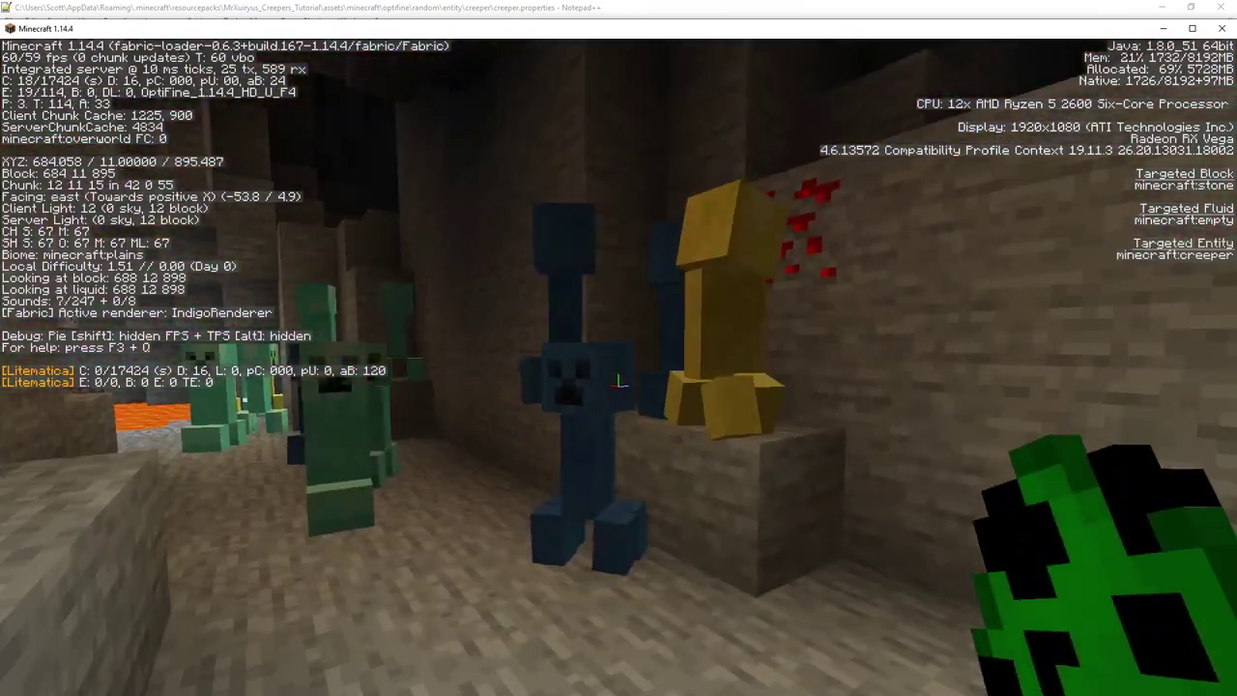
# Return to creeper.properties in Notepad++ and recheck the skins.3 and heights.3 lines
pyautogui.hotkey('alt', 'Tab')
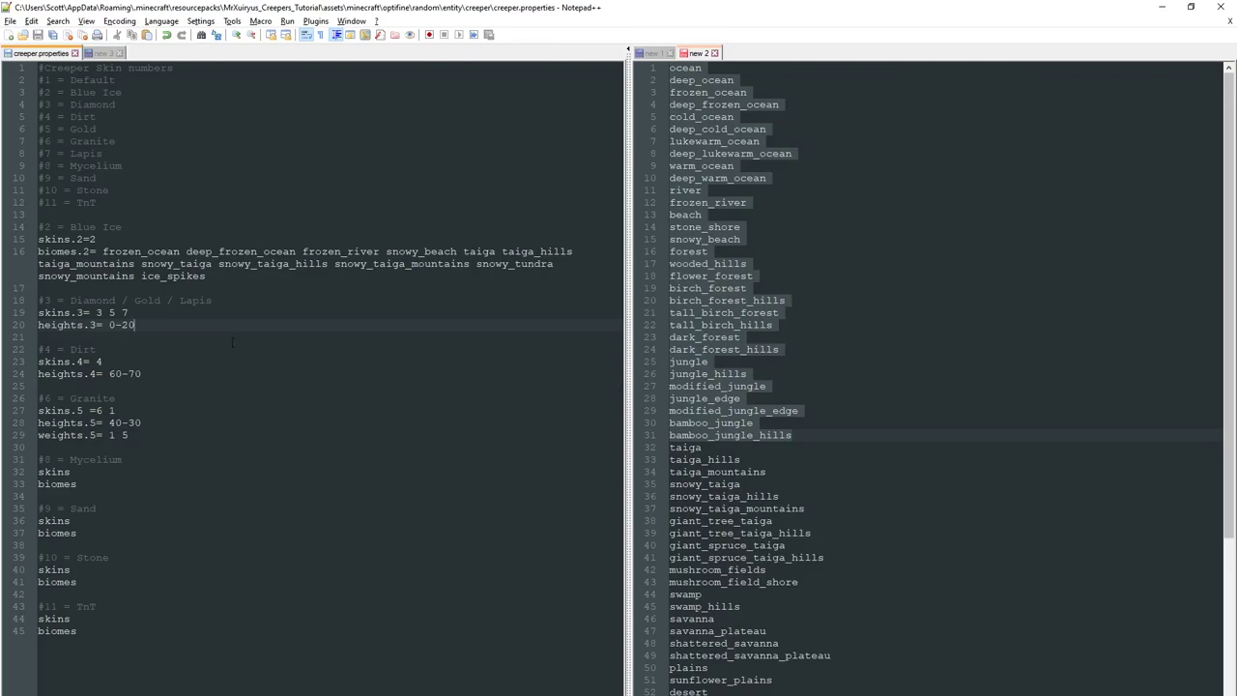
pyautogui.moveTo(37, 324); pyautogui.dragTo(129, 312)
pyautogui.click(115, 324)
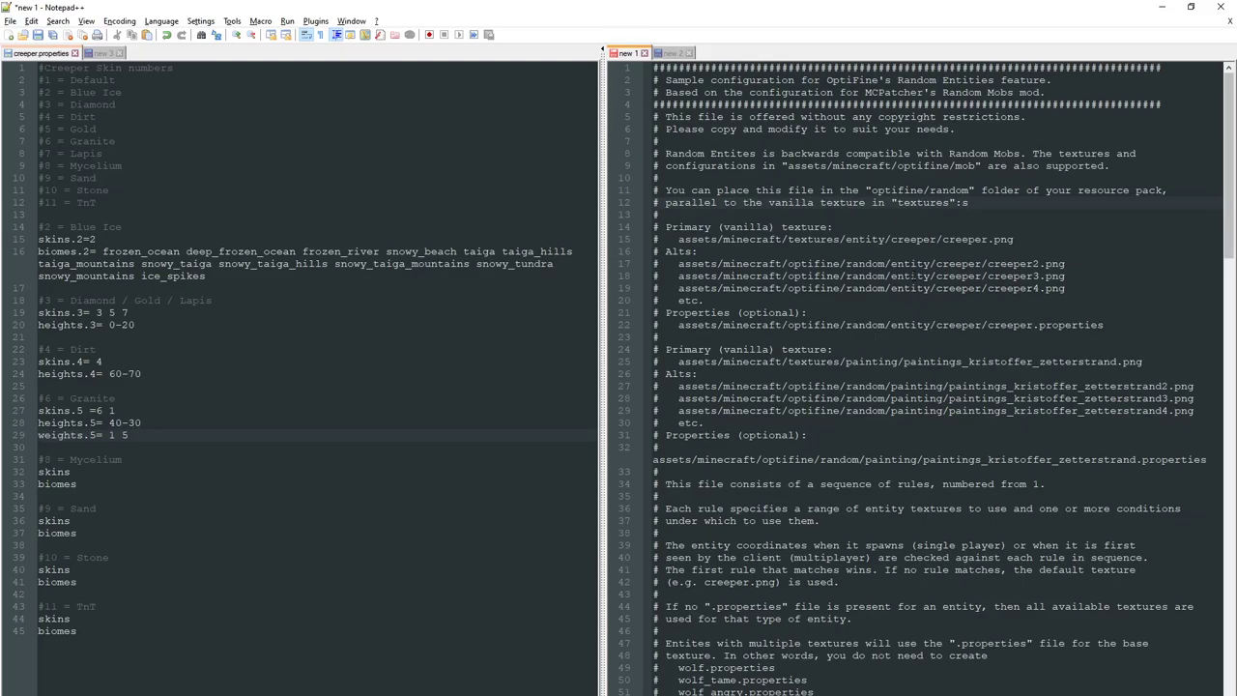
# Examine the rule format in the OptiFine sample configuration and compare its skins.<n> syntax with the skins.2 line
pyautogui.scroll(-19, 904, 422)
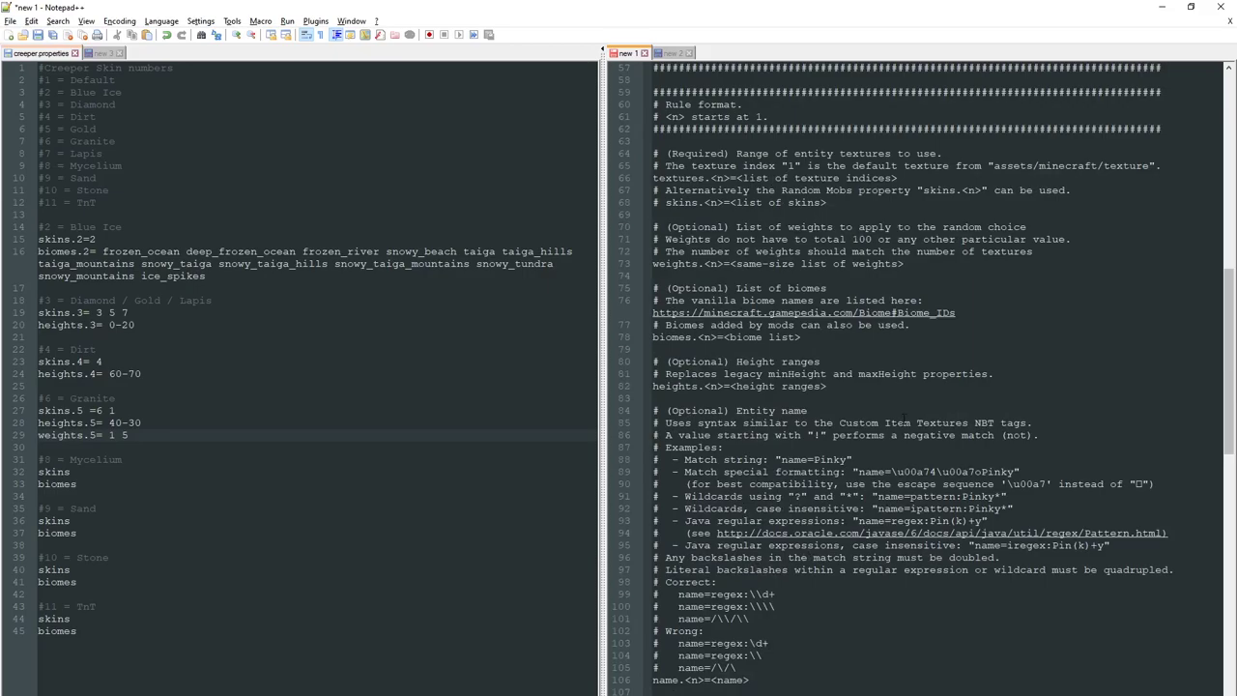
pyautogui.scroll(-1, 889, 454)
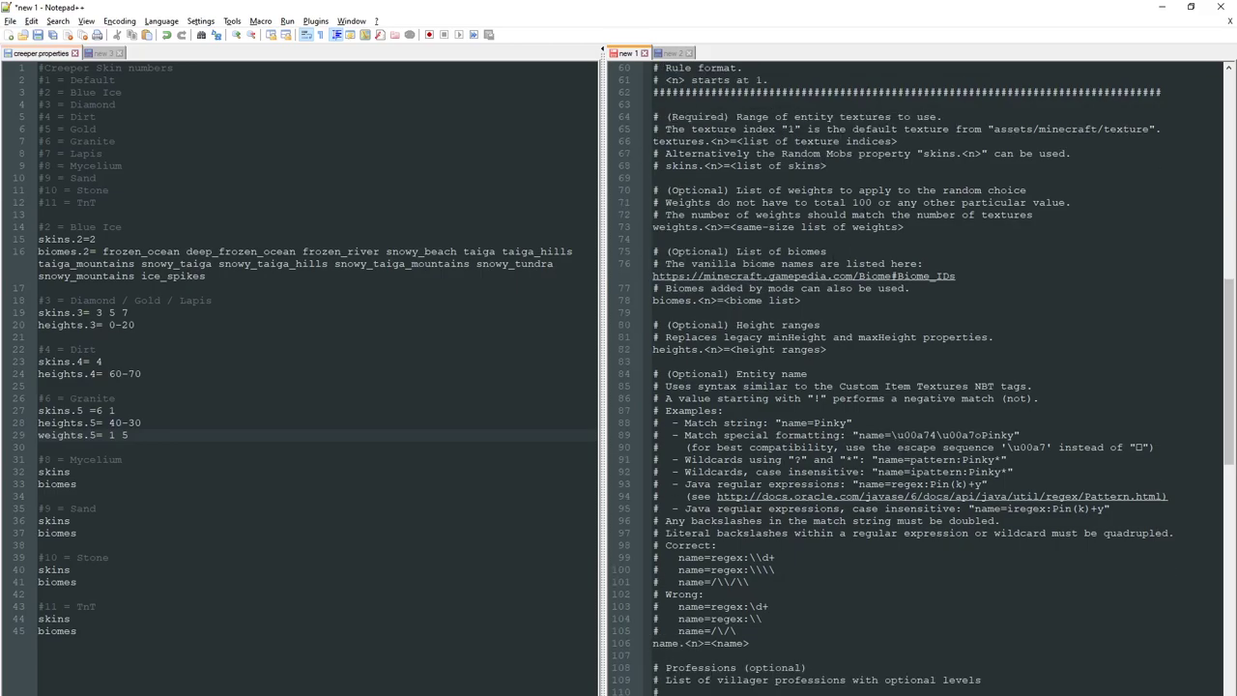
pyautogui.moveTo(732, 142); pyautogui.dragTo(704, 165)
pyautogui.moveTo(38, 238); pyautogui.dragTo(81, 239)
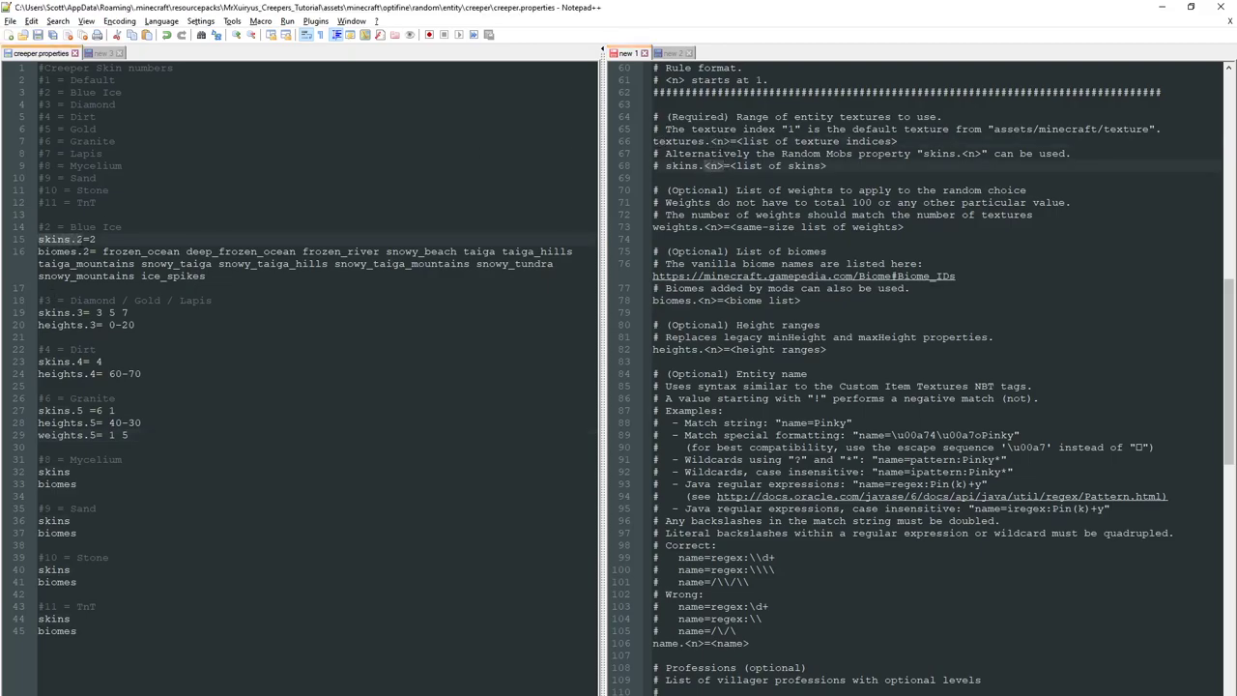
pyautogui.click(80, 239)
pyautogui.moveTo(82, 239); pyautogui.dragTo(39, 239)
pyautogui.click(850, 312)
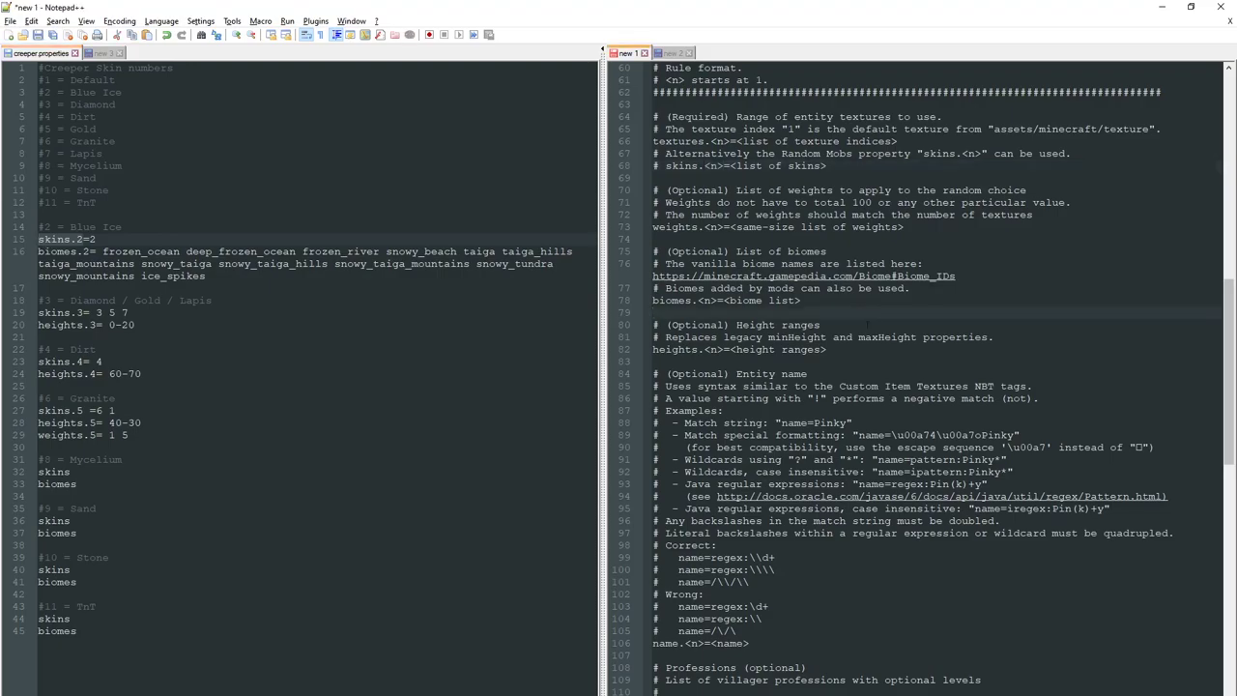
# Read through the sample configuration's optional conditions, from professions and collar colors to moon phase, day time and weather
pyautogui.scroll(-3, 853, 372)
pyautogui.scroll(-8, 695, 300)
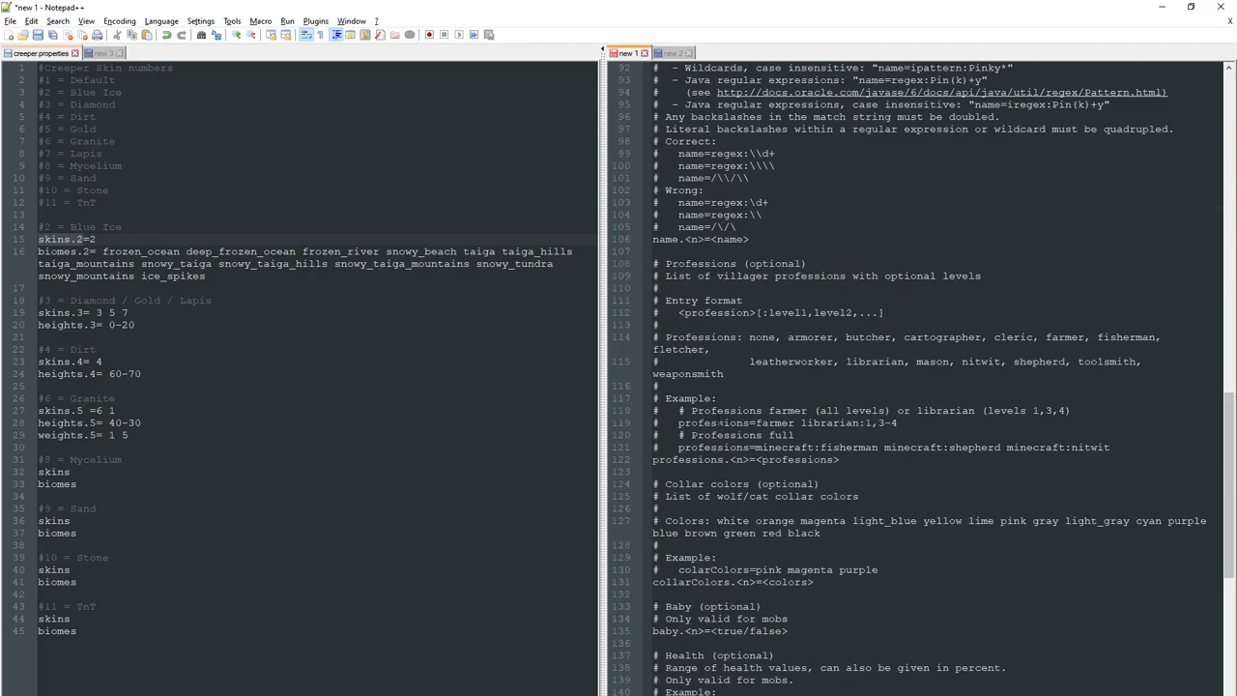
pyautogui.scroll(-3, 719, 422)
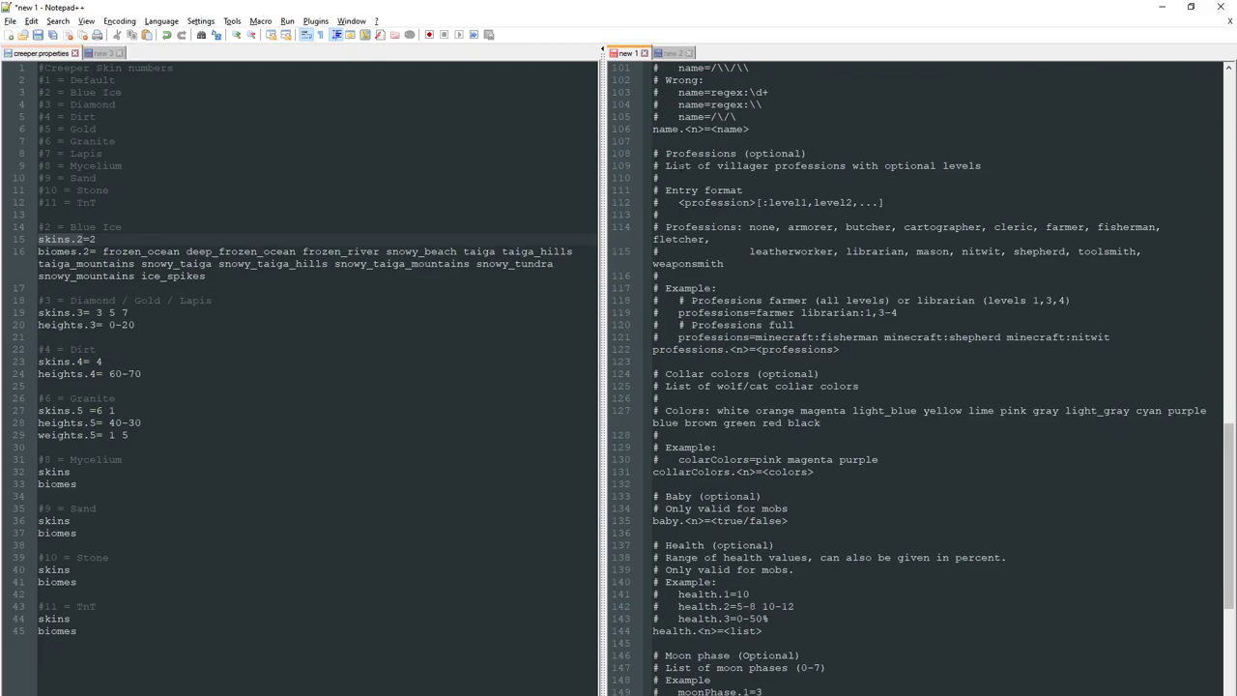
pyautogui.moveTo(653, 153); pyautogui.dragTo(942, 156)
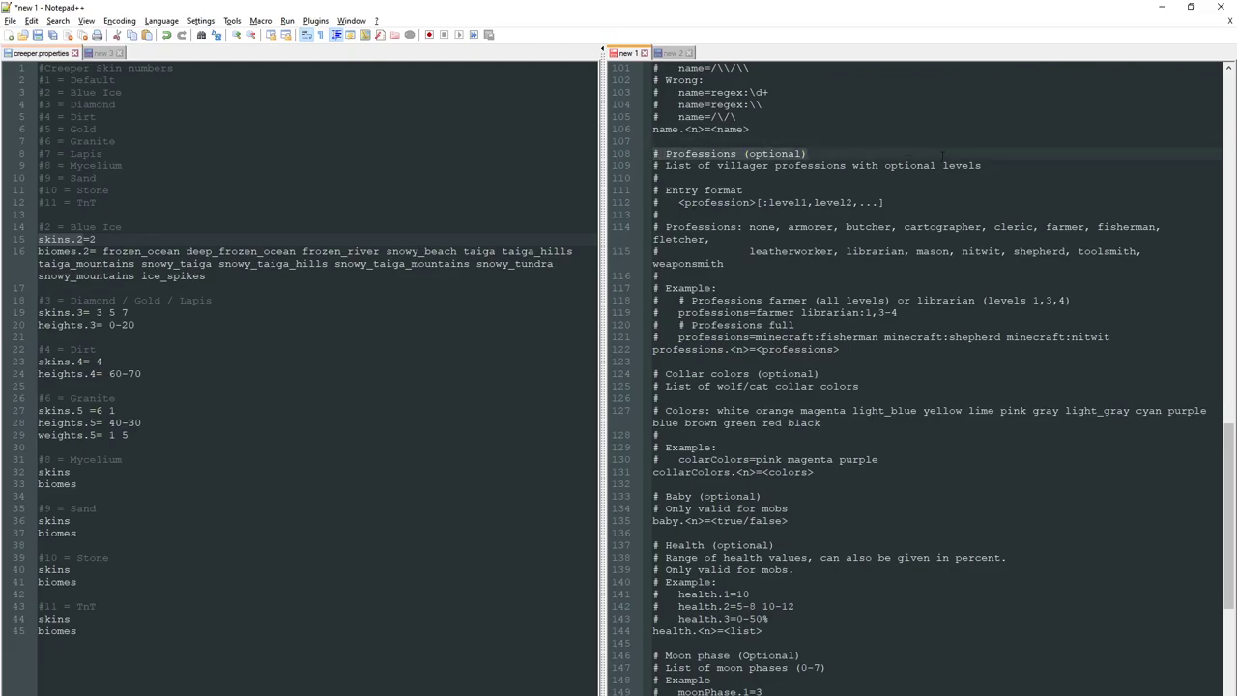
pyautogui.moveTo(887, 201); pyautogui.dragTo(654, 191)
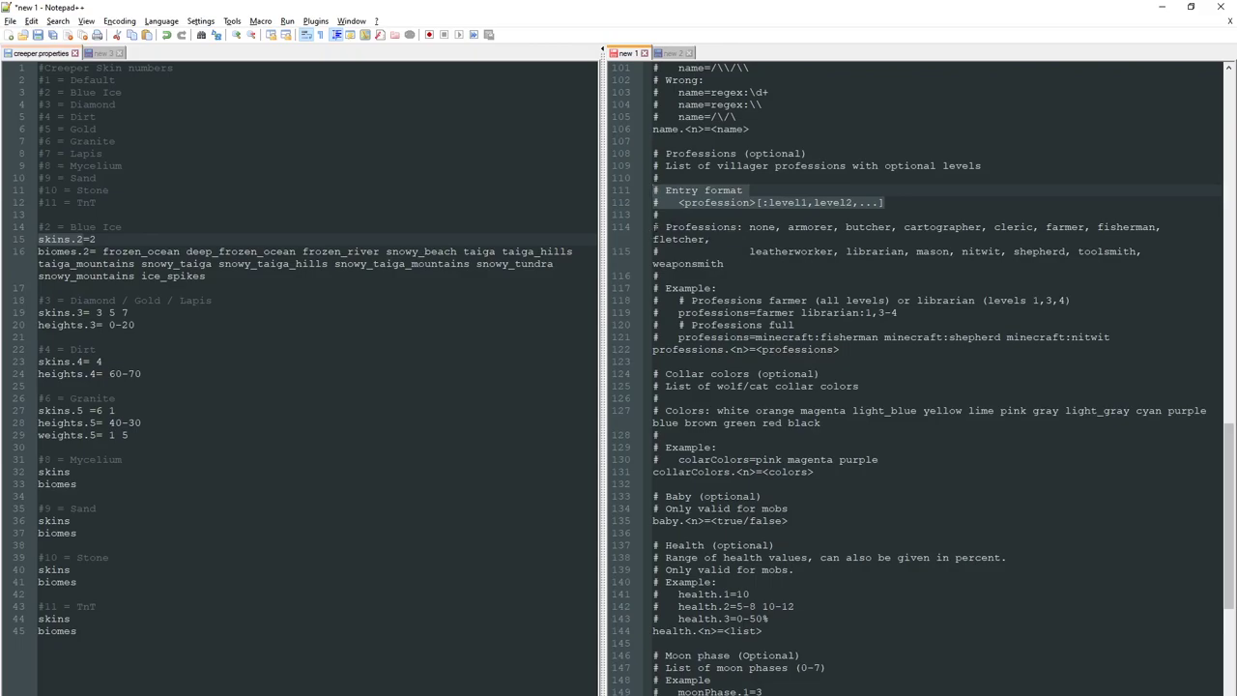
pyautogui.scroll(-10, 831, 435)
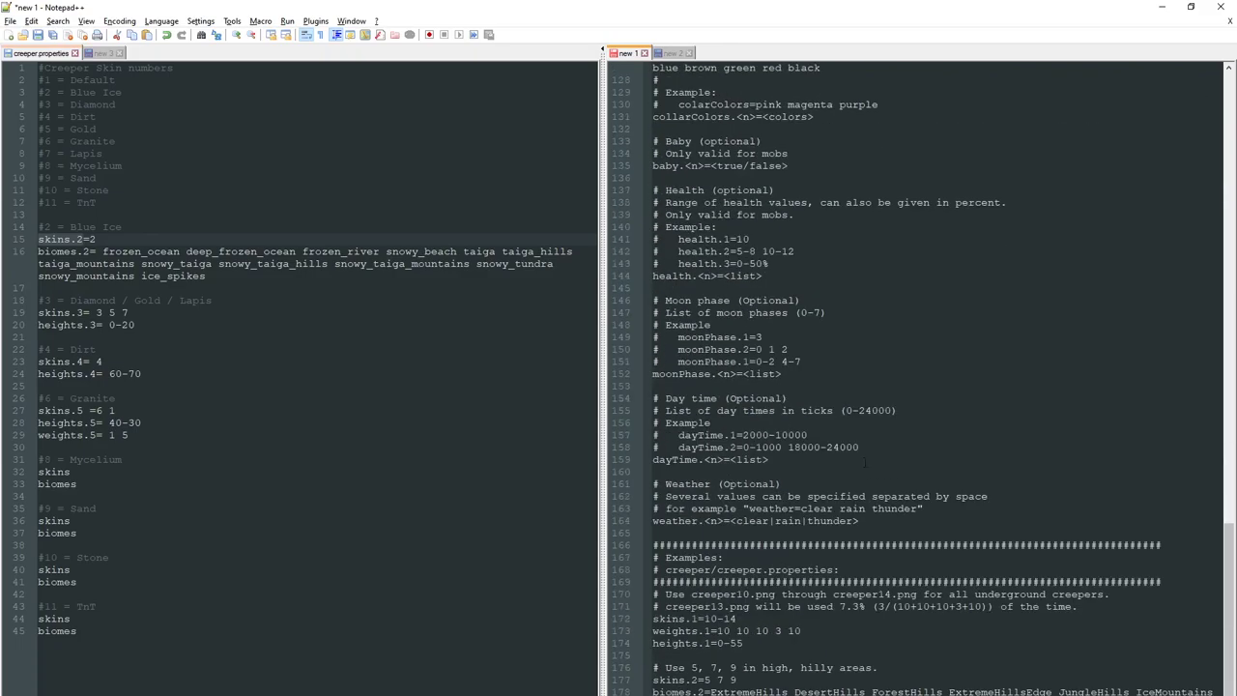
pyautogui.scroll(4, 736, 447)
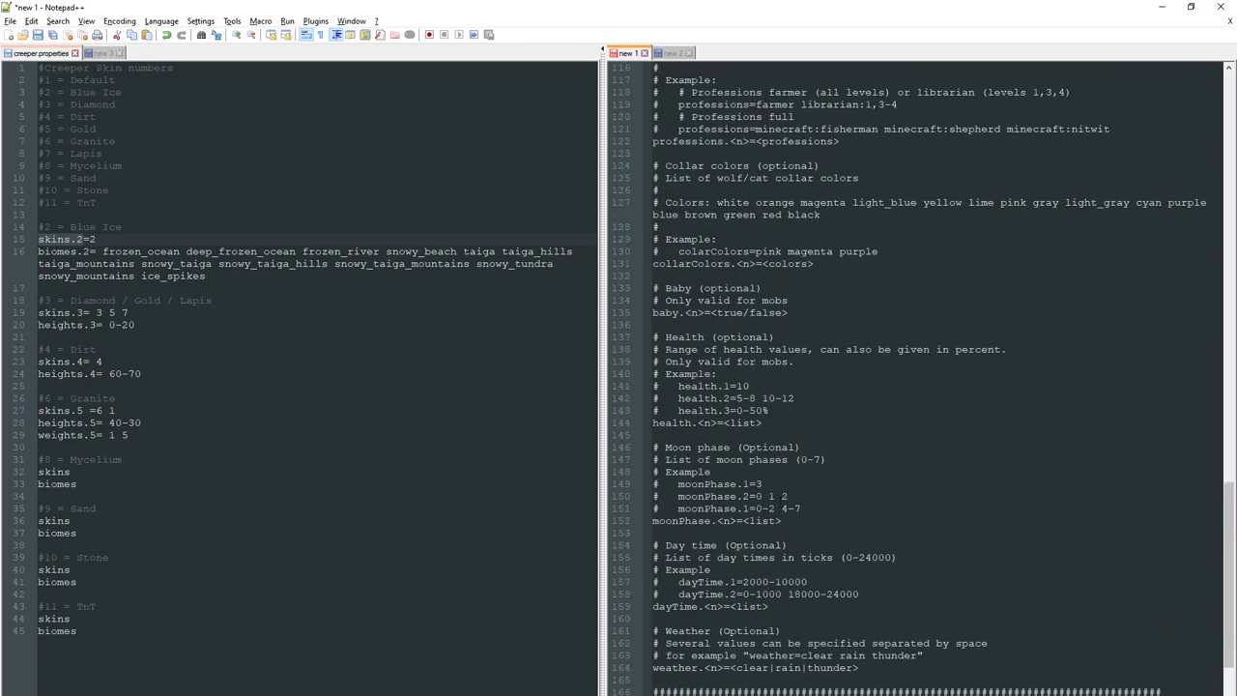
pyautogui.scroll(16, 883, 480)
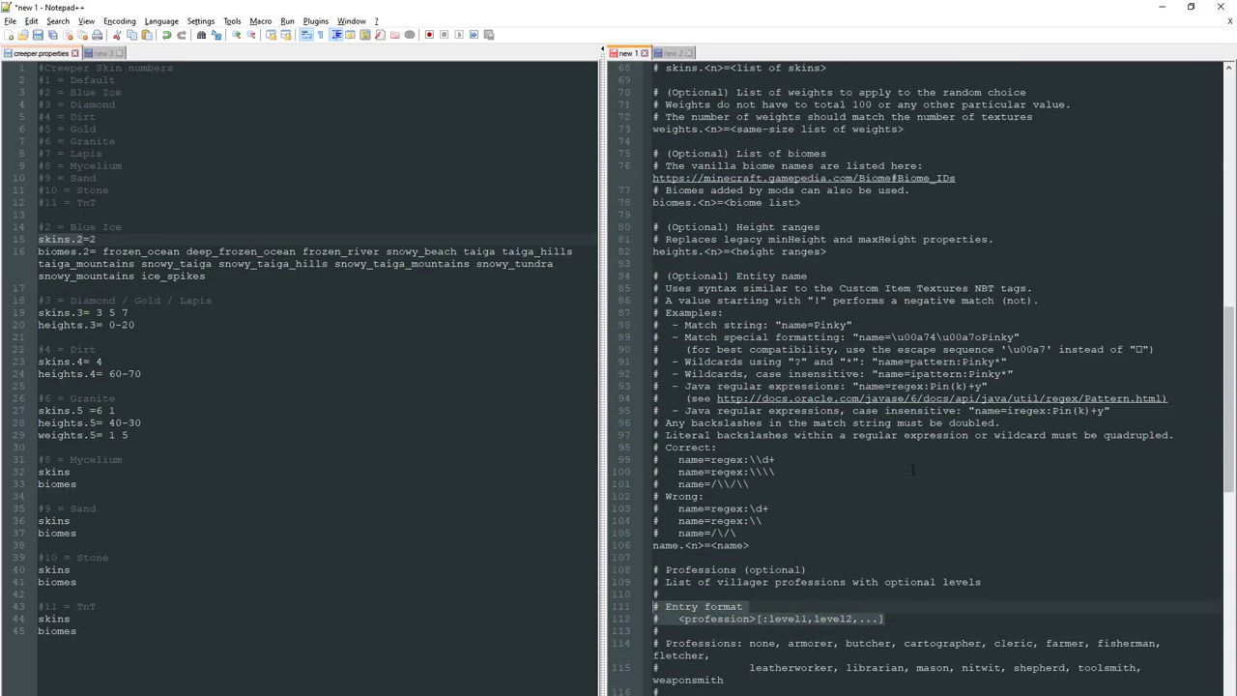
pyautogui.scroll(8, 911, 471)
# Review the Granite rule's skins.5, heights.5 and weights.5 lines against the #6 entry in the skin number list
pyautogui.click(152, 435)
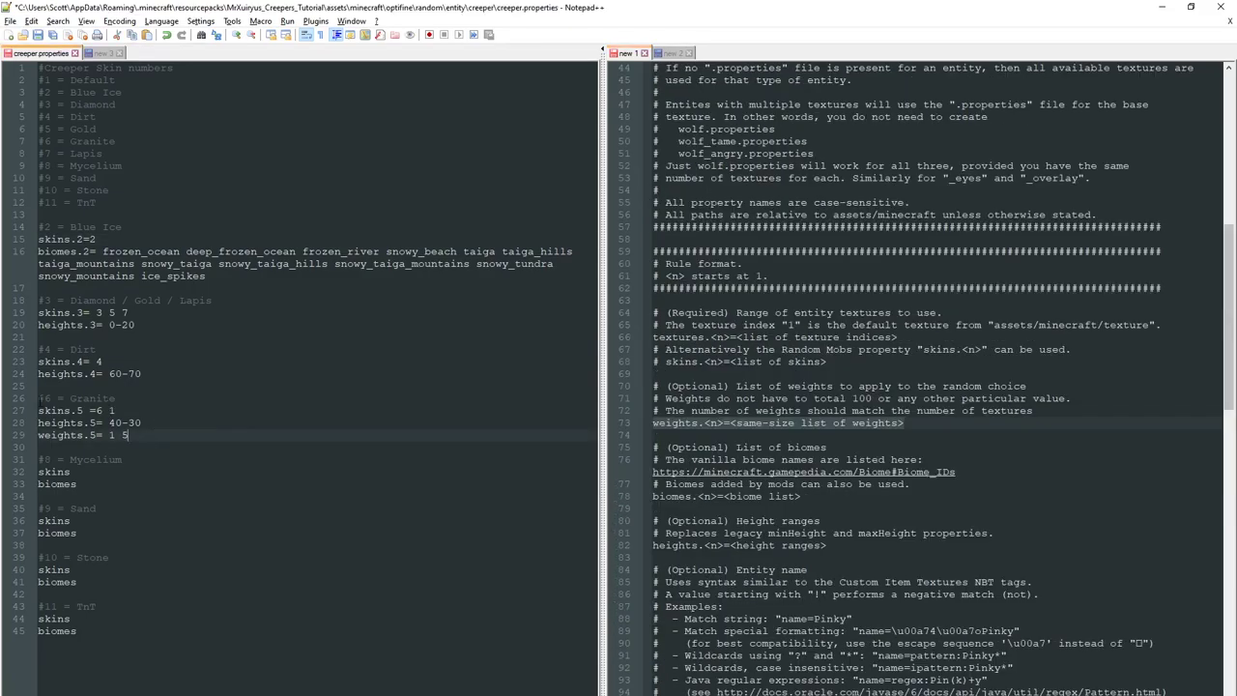
pyautogui.moveTo(39, 398); pyautogui.dragTo(116, 398)
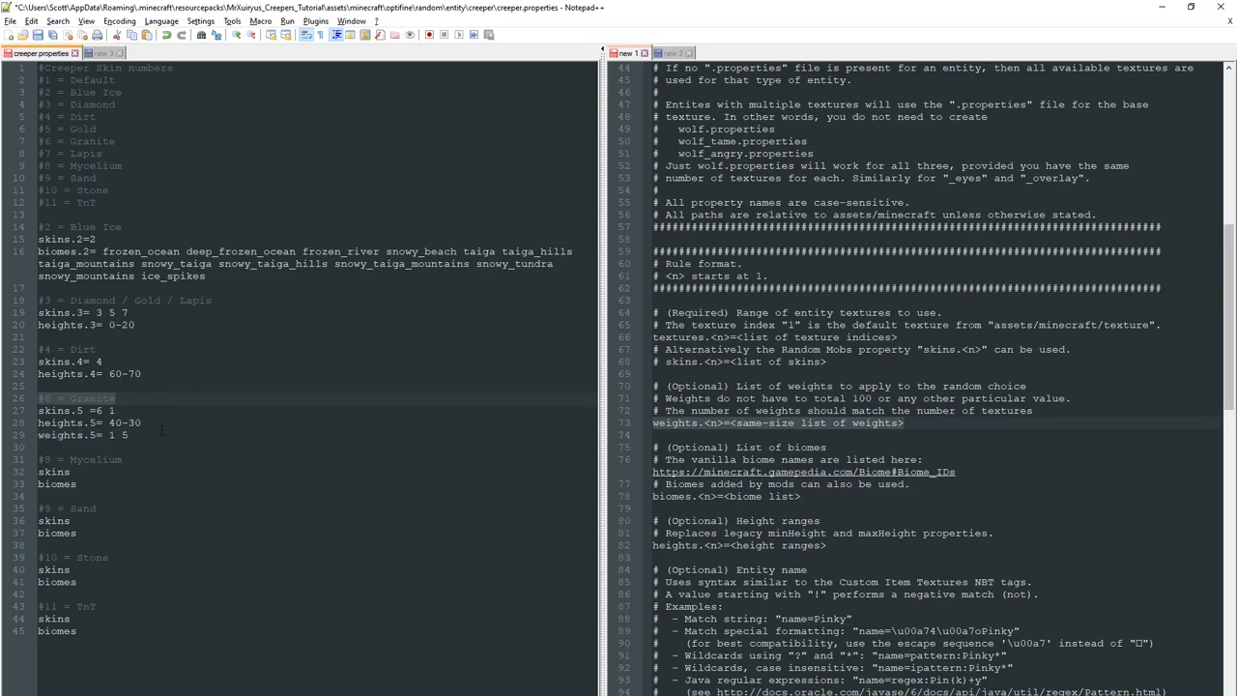
pyautogui.doubleClick(80, 411)
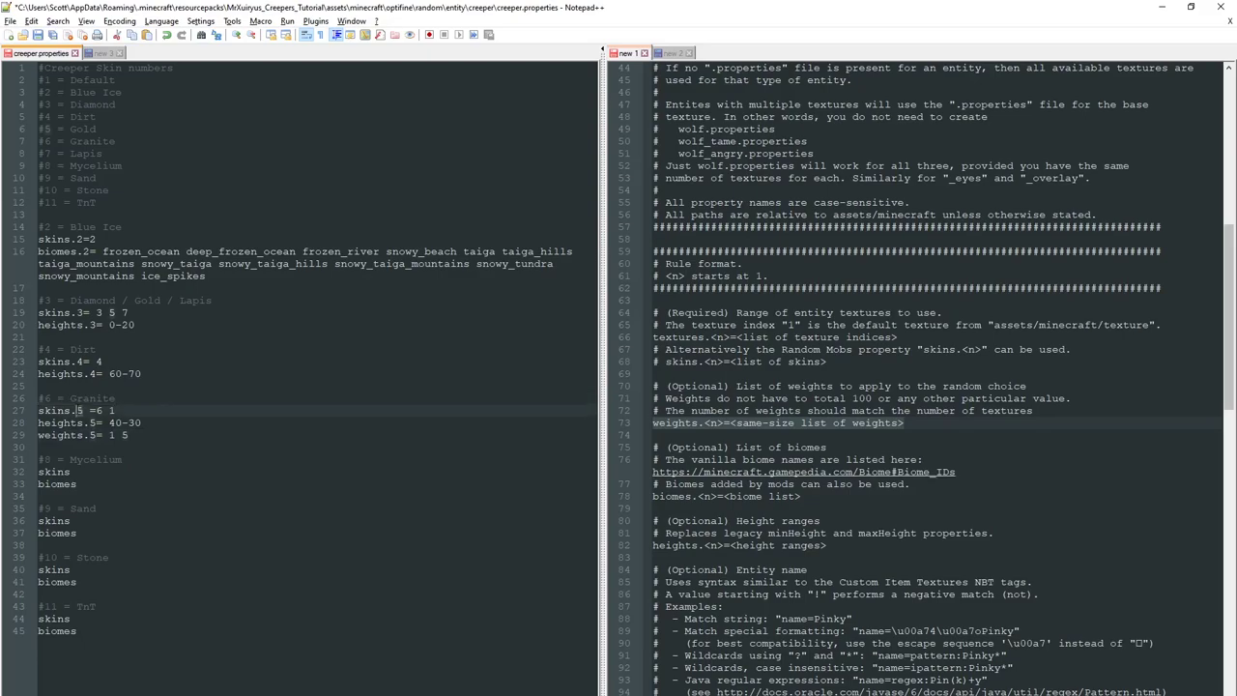
pyautogui.moveTo(97, 411); pyautogui.dragTo(117, 410)
pyautogui.moveTo(117, 141); pyautogui.dragTo(38, 142)
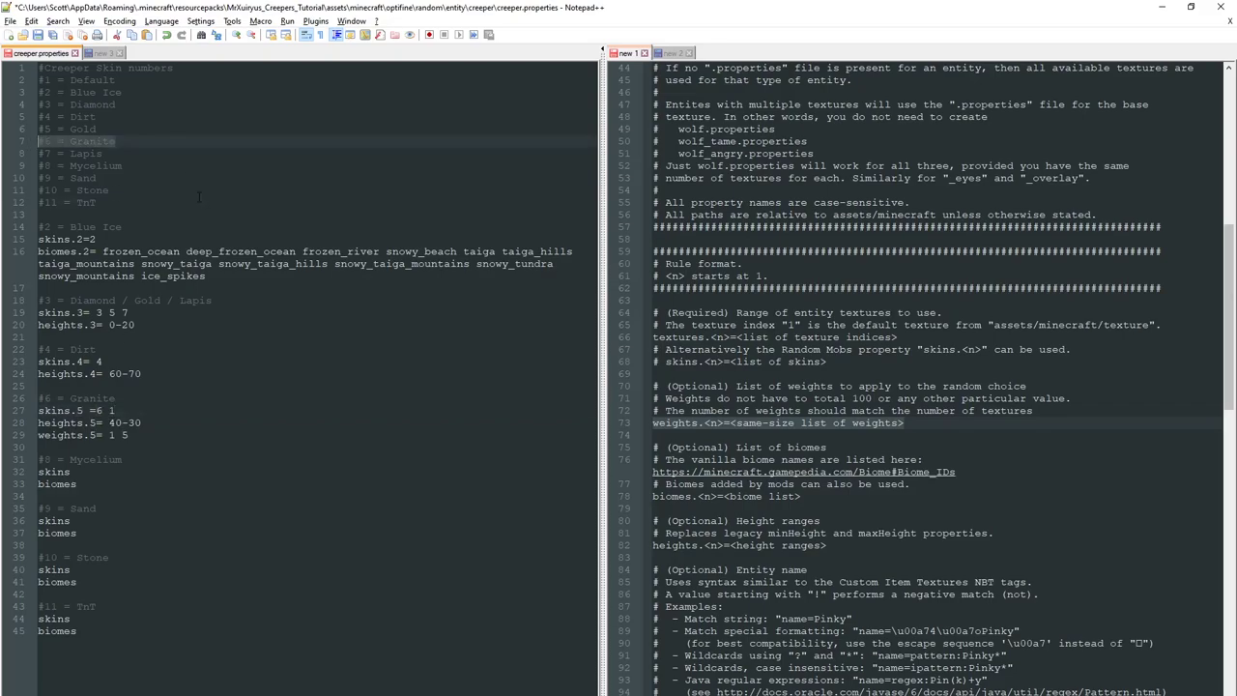
pyautogui.moveTo(108, 422); pyautogui.dragTo(141, 422)
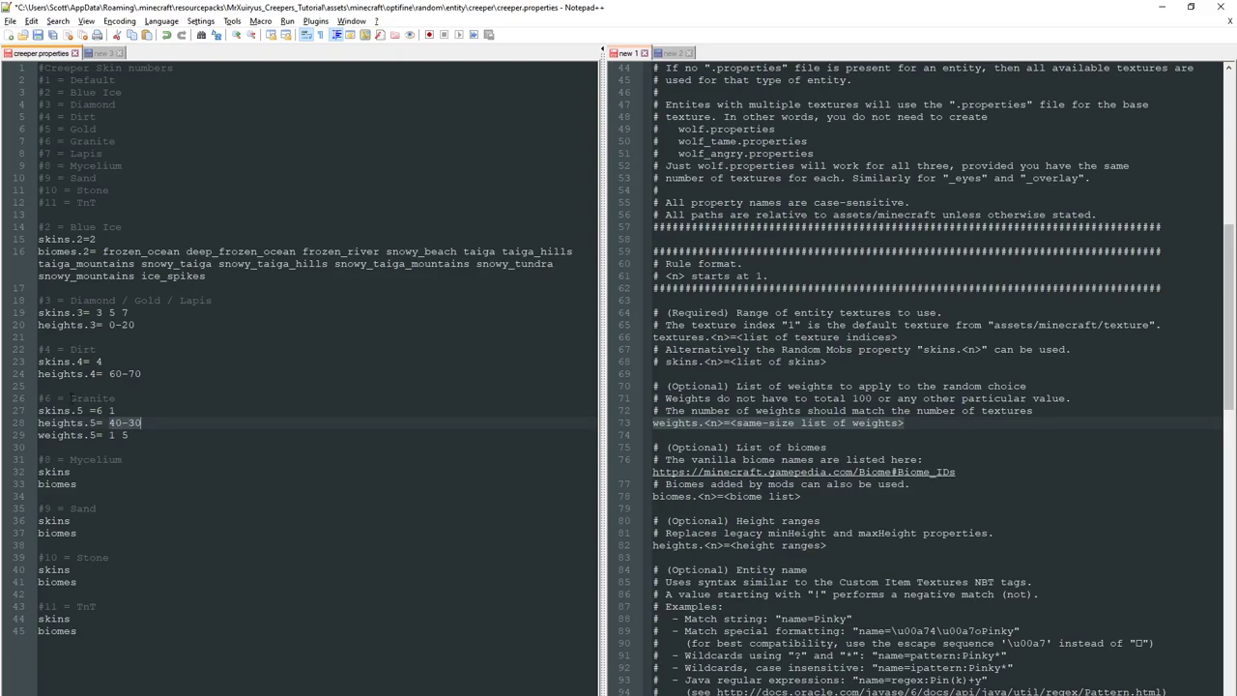
pyautogui.moveTo(130, 435); pyautogui.dragTo(38, 434)
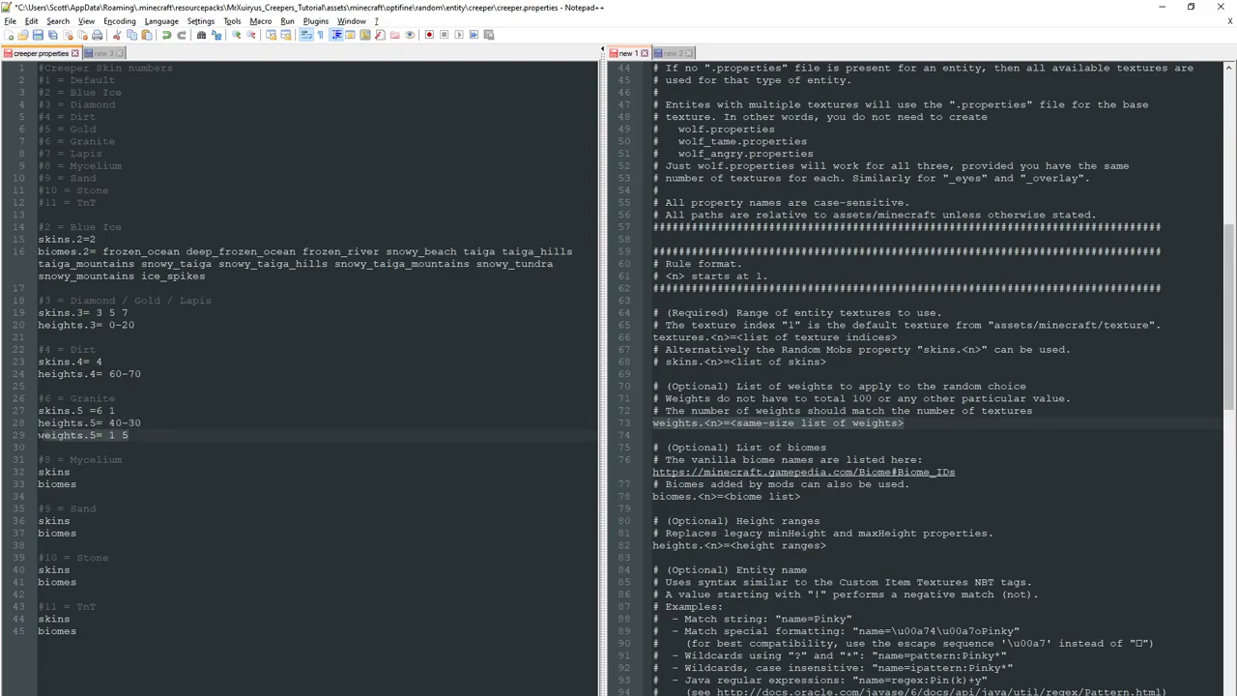
# Move the line weights.5= 1 5 between skins.5 and heights.5 in the Granite rule and save creeper.properties
pyautogui.click(109, 435)
pyautogui.press('End')
pyautogui.hotkey('shift', 'Home')
pyautogui.hotkey('ctrl', 'c')
pyautogui.press('Delete')
pyautogui.click(182, 411)
pyautogui.press('Return')
pyautogui.hotkey('ctrl', 'v')
pyautogui.hotkey('ctrl', 's')
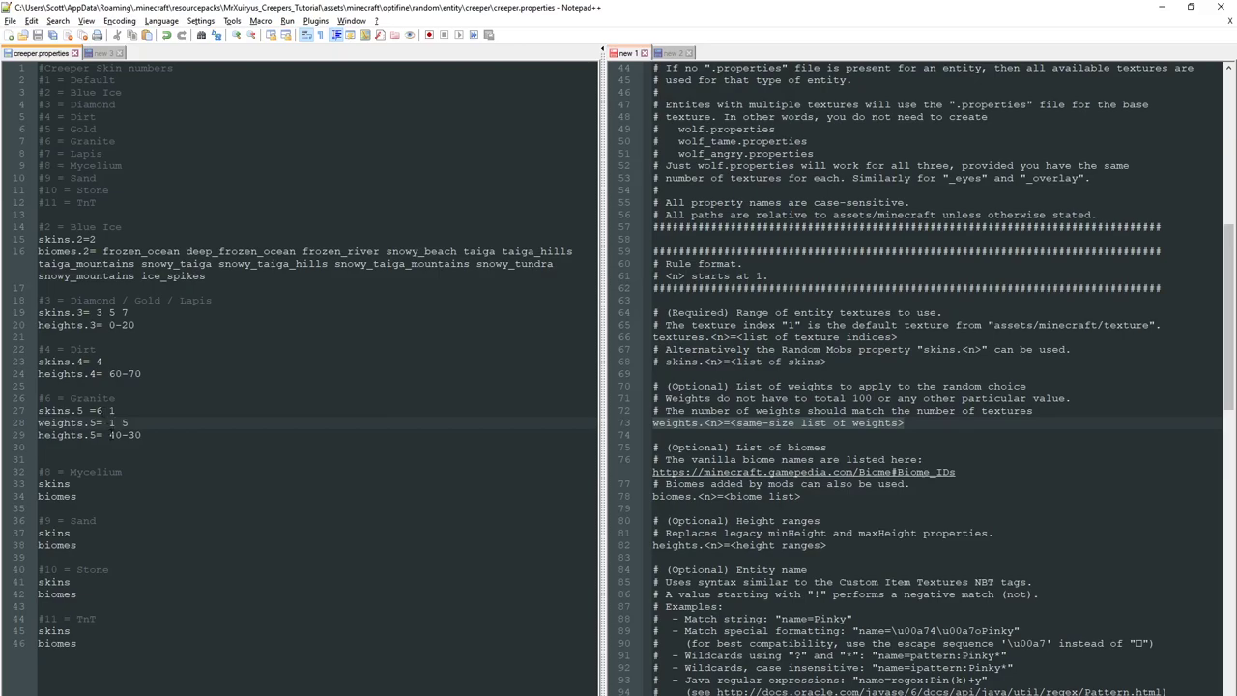
# Compare the skins.5 and weights.5 values, and write the calculation 1/6*100 on a new line below the Granite rule
pyautogui.press('Up')
pyautogui.hotkey('shift', 'Left')
pyautogui.moveTo(109, 410); pyautogui.dragTo(128, 424)
pyautogui.click(132, 447)
pyautogui.press('Return')
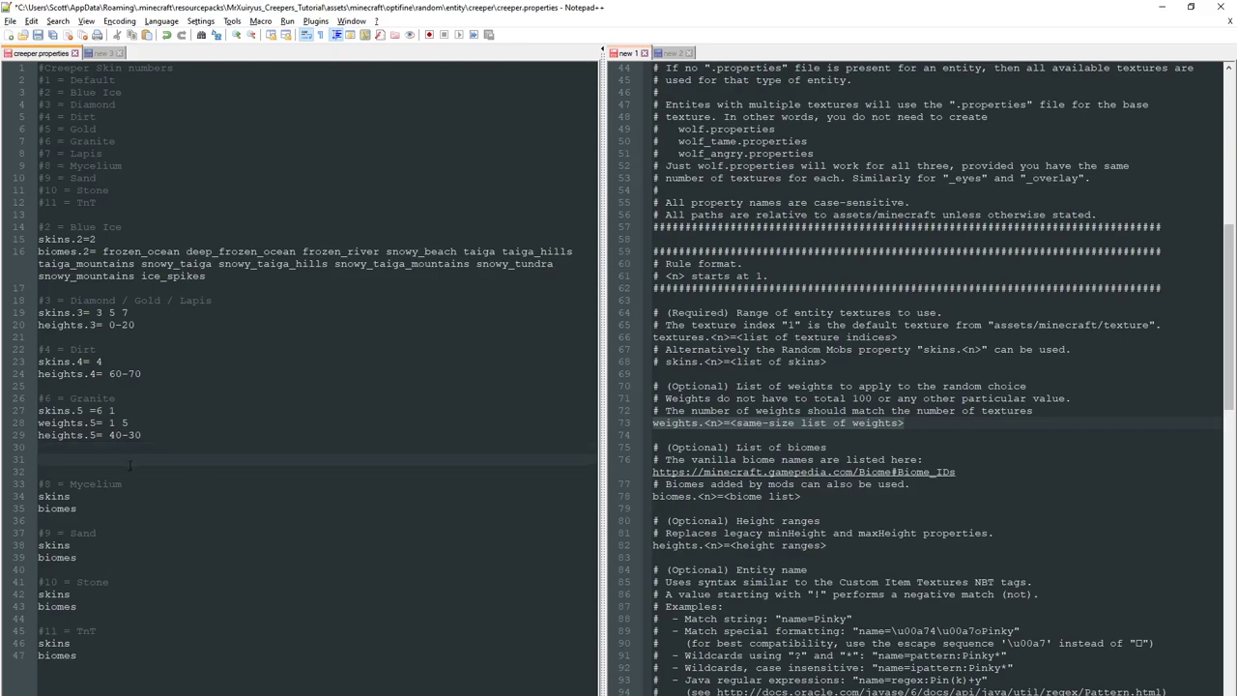
pyautogui.click(111, 423)
pyautogui.click(104, 460)
pyautogui.write('1/')
pyautogui.moveTo(109, 424); pyautogui.dragTo(129, 423)
pyautogui.click(102, 458)
pyautogui.write('6*100')
# Open the Windows Calculator and compute 1 ÷ 6 × 100
pyautogui.press('super')
pyautogui.write('calc')
pyautogui.press('Return')
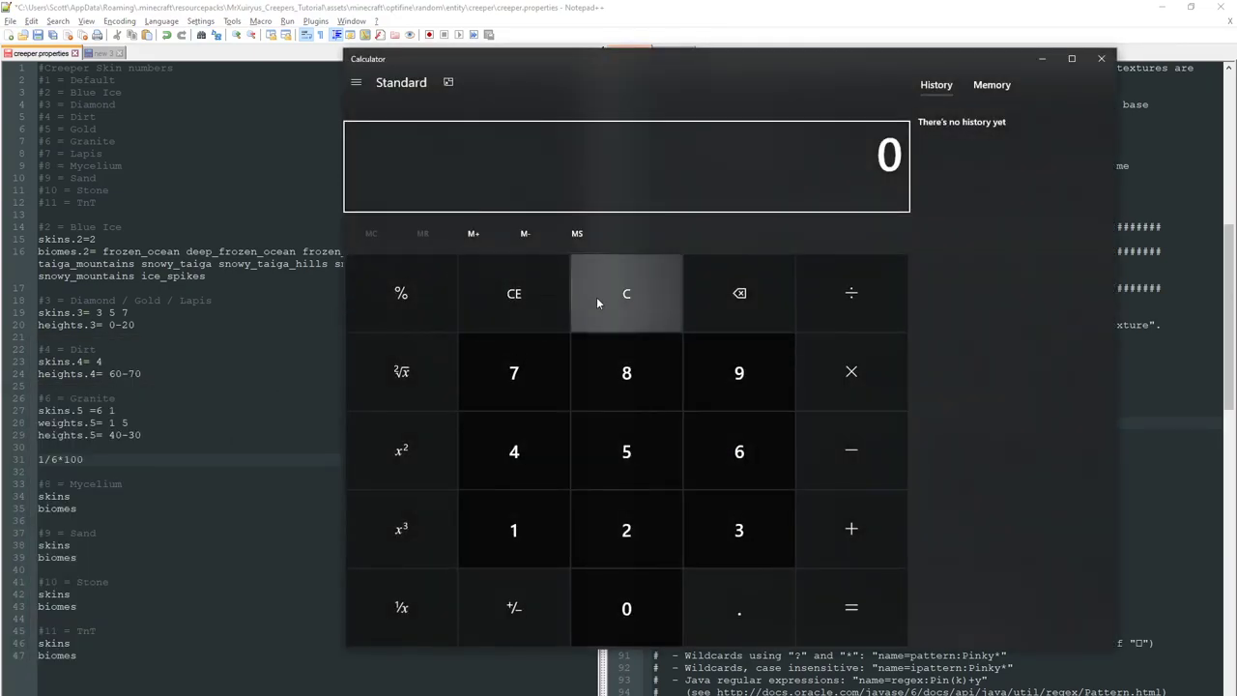
pyautogui.click(537, 539)
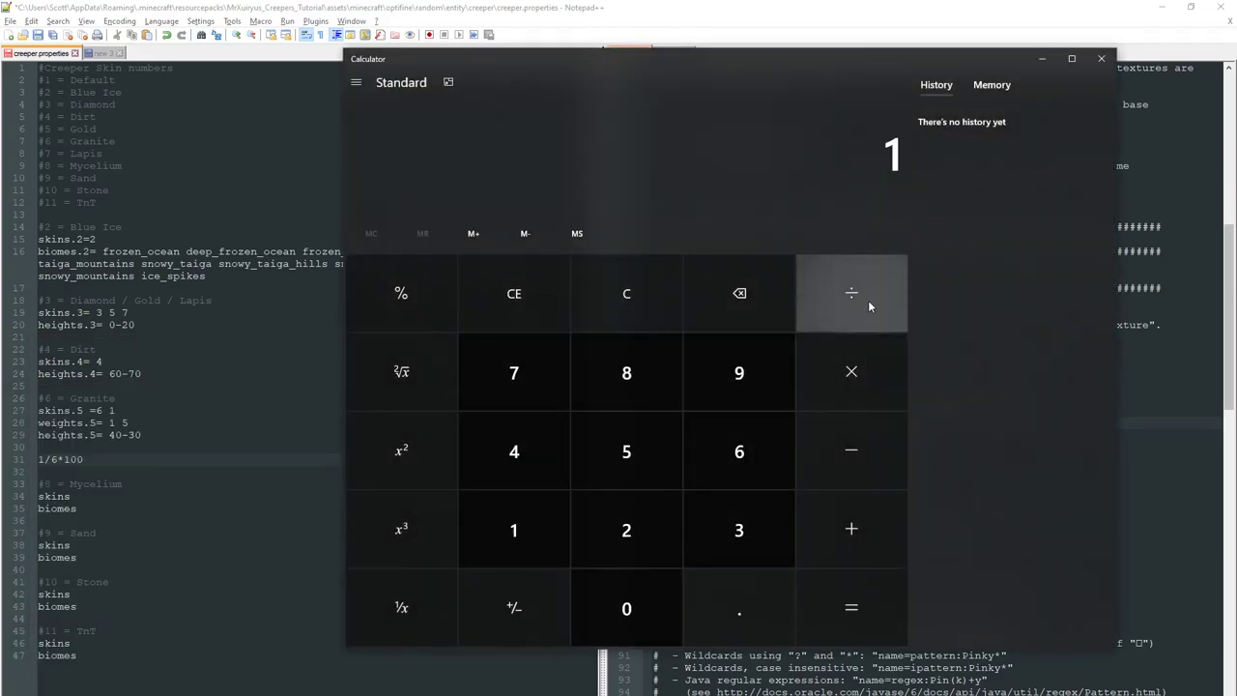
pyautogui.click(868, 299)
pyautogui.click(749, 439)
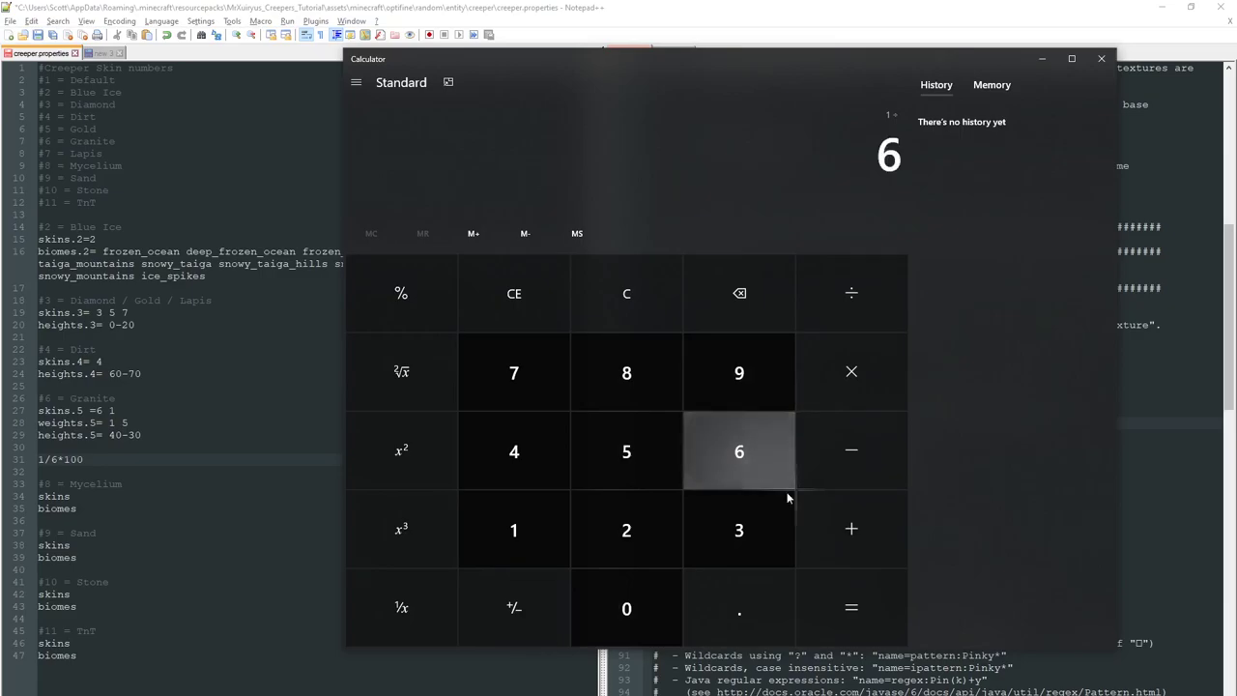
pyautogui.click(842, 392)
pyautogui.click(521, 545)
pyautogui.click(599, 591)
pyautogui.click(599, 590)
pyautogui.click(806, 590)
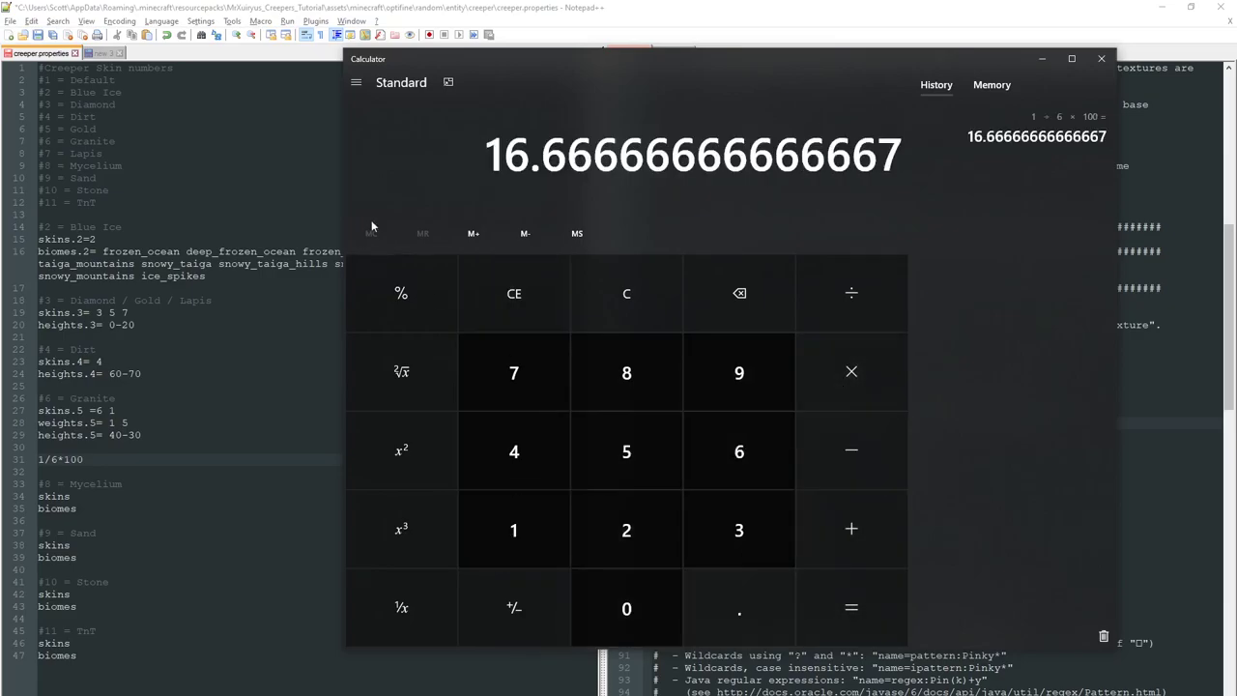
pyautogui.moveTo(488, 155); pyautogui.dragTo(560, 154)
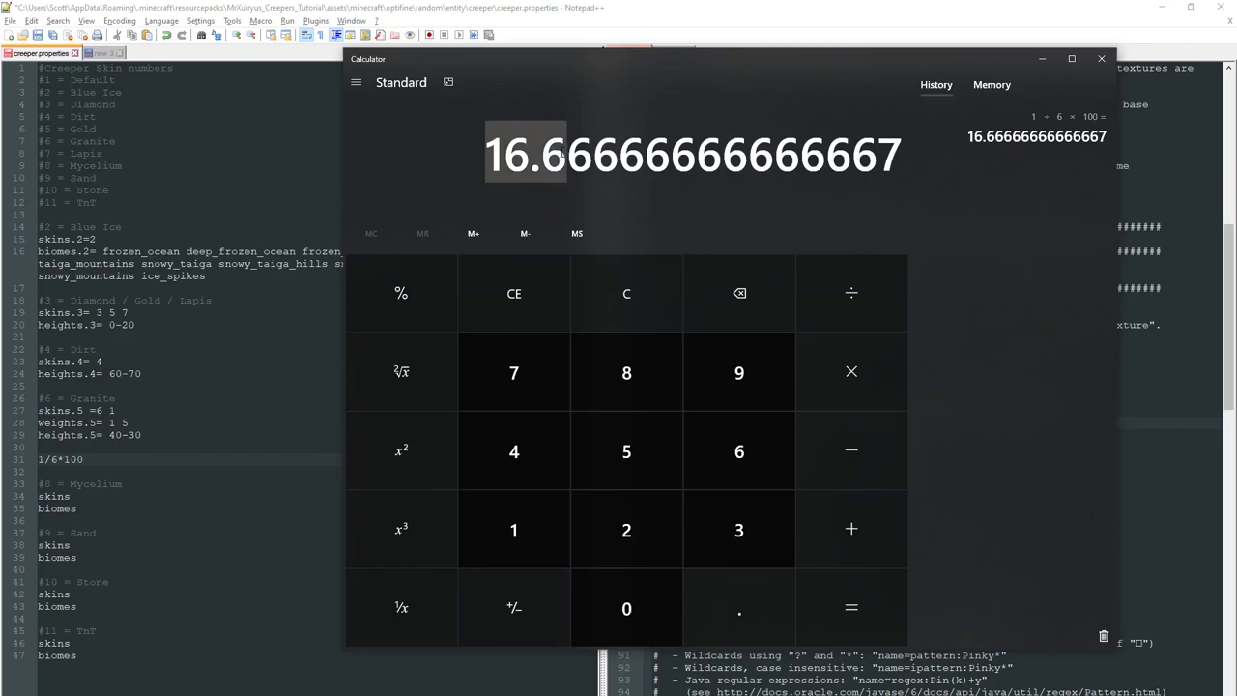
# Back in creeper.properties, write the note skin 6 = 16% below the 1/6*100 line
pyautogui.click(136, 457)
pyautogui.press('Return')
pyautogui.write('skin ')
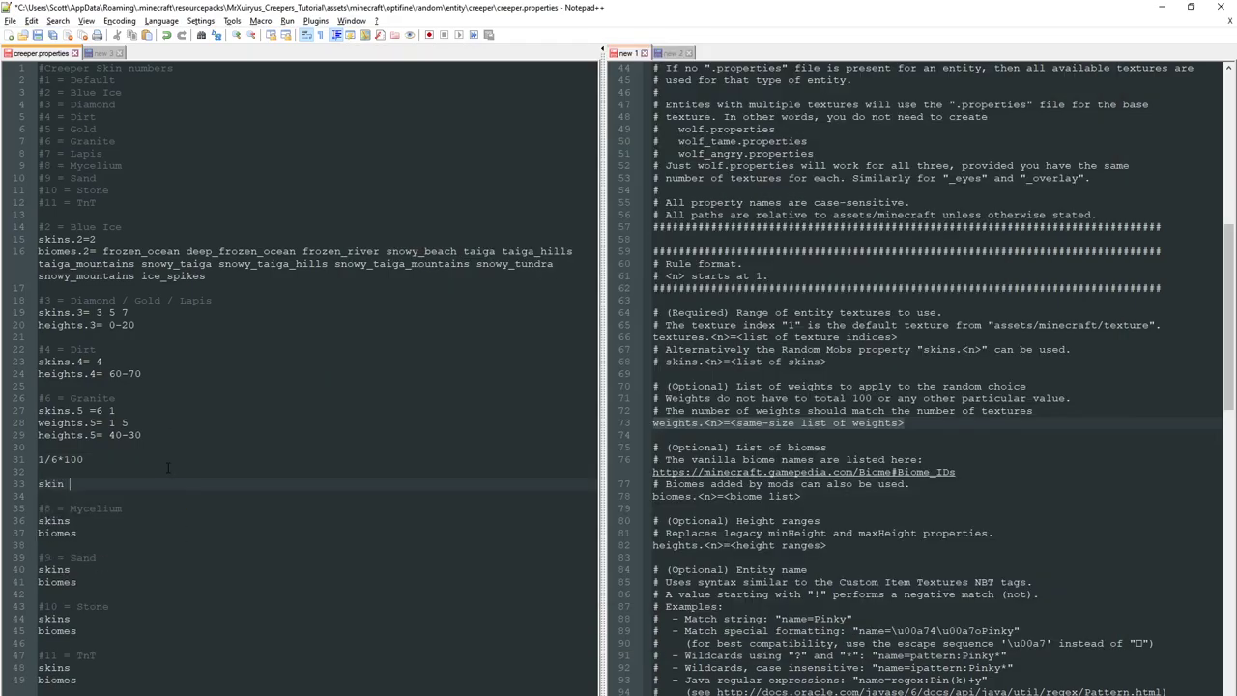
pyautogui.write('6 = 16%')
# Add the calculation 5/6*100 directly below the 1/6*100 line, using the second value of weights.5
pyautogui.moveTo(141, 435); pyautogui.dragTo(108, 435)
pyautogui.click(133, 464)
pyautogui.press('Return')
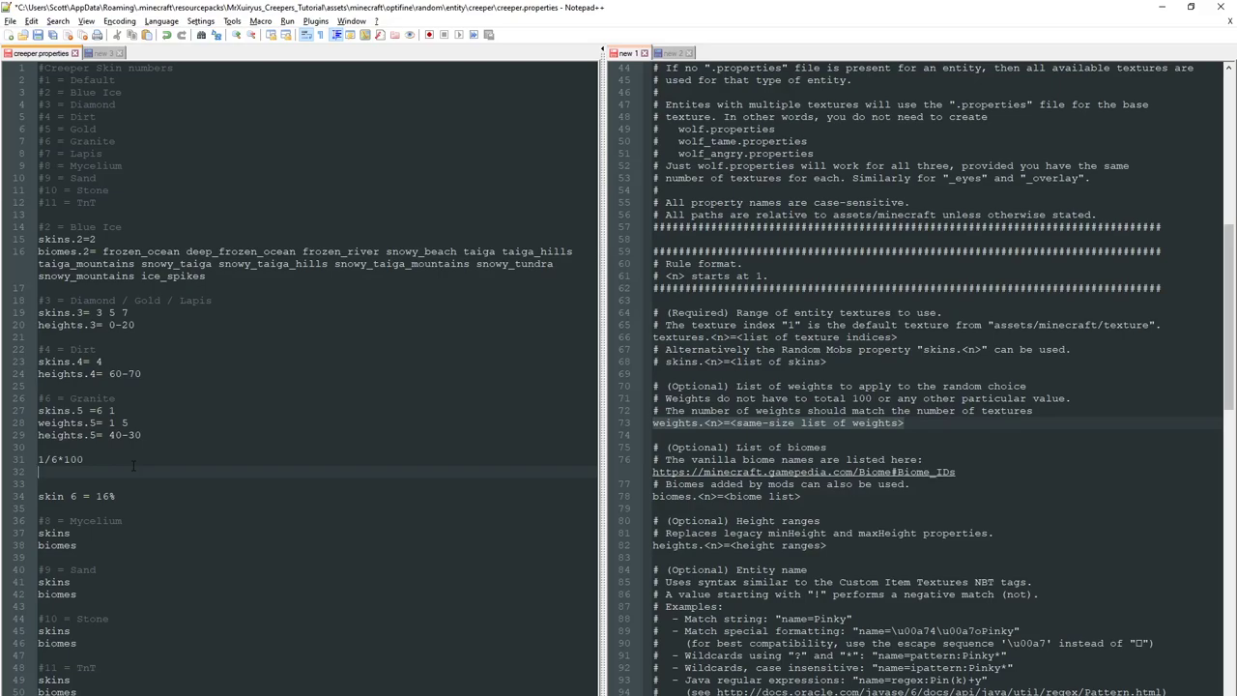
pyautogui.write('5/')
pyautogui.doubleClick(124, 422)
pyautogui.click(100, 475)
pyautogui.write('6*100')
# Switch to the Calculator, clear it and compute 5 ÷ 6 × 100
pyautogui.hotkey('alt', 'Tab')
pyautogui.click(635, 298)
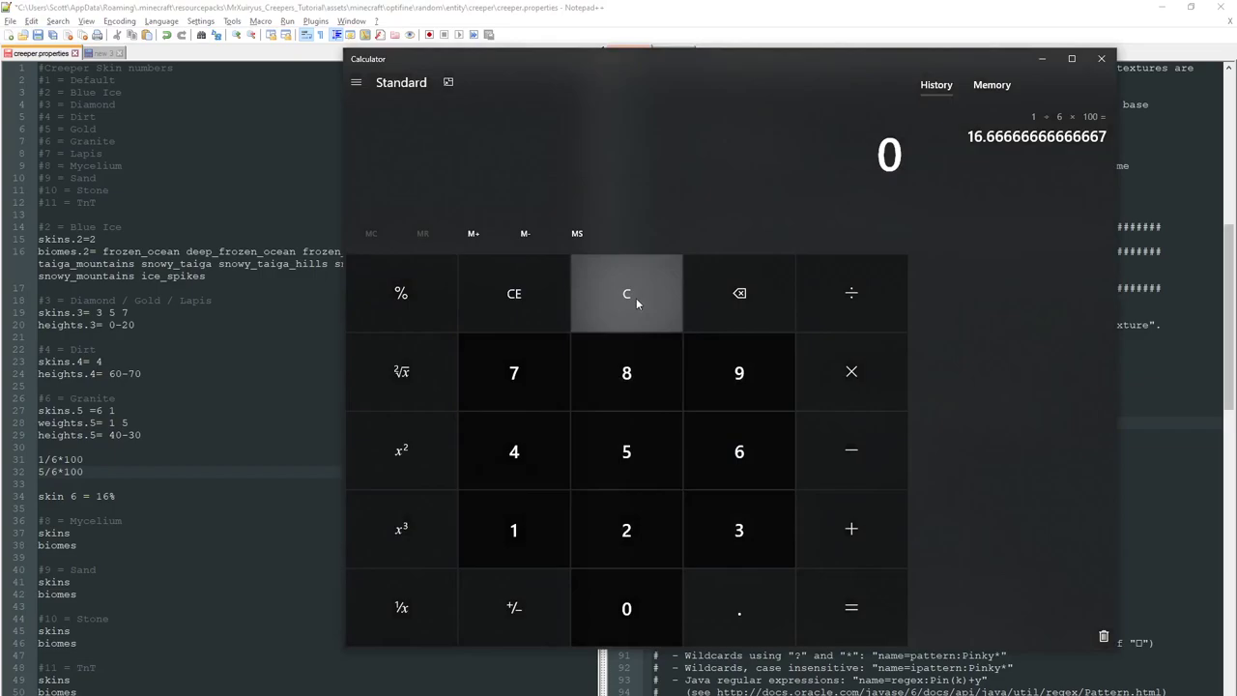
pyautogui.click(630, 454)
pyautogui.click(838, 377)
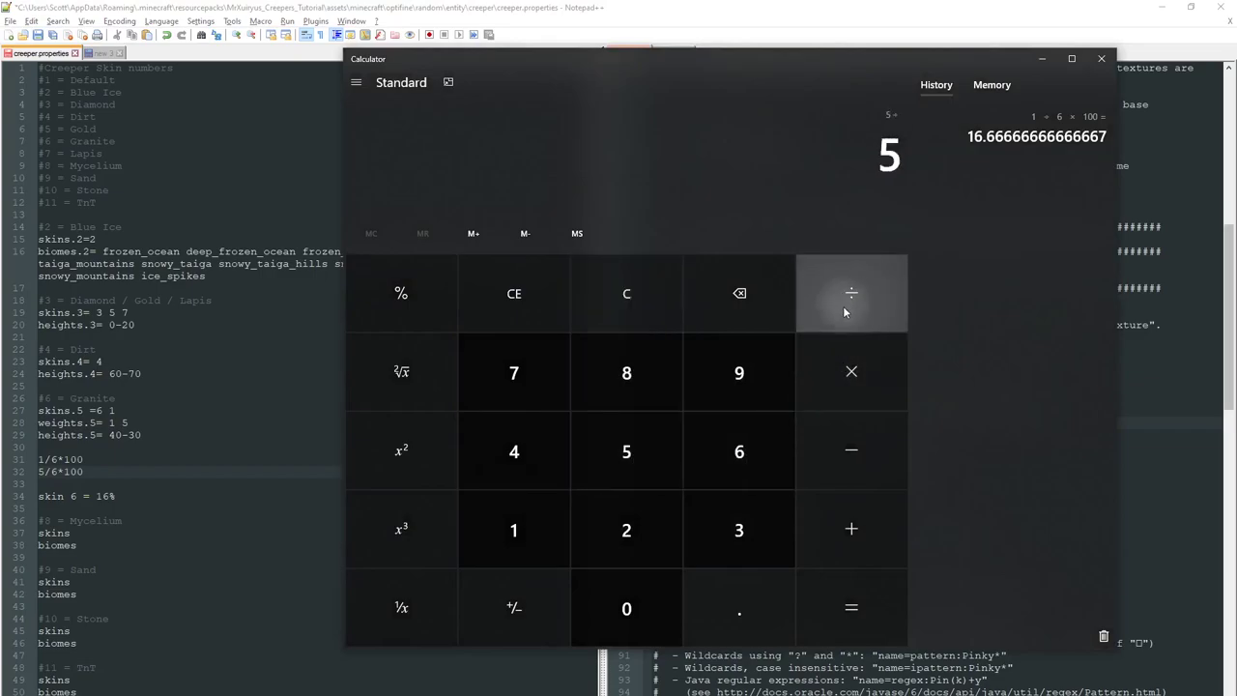
pyautogui.click(729, 458)
pyautogui.click(848, 369)
pyautogui.click(551, 530)
pyautogui.click(657, 614)
pyautogui.click(657, 615)
pyautogui.click(850, 607)
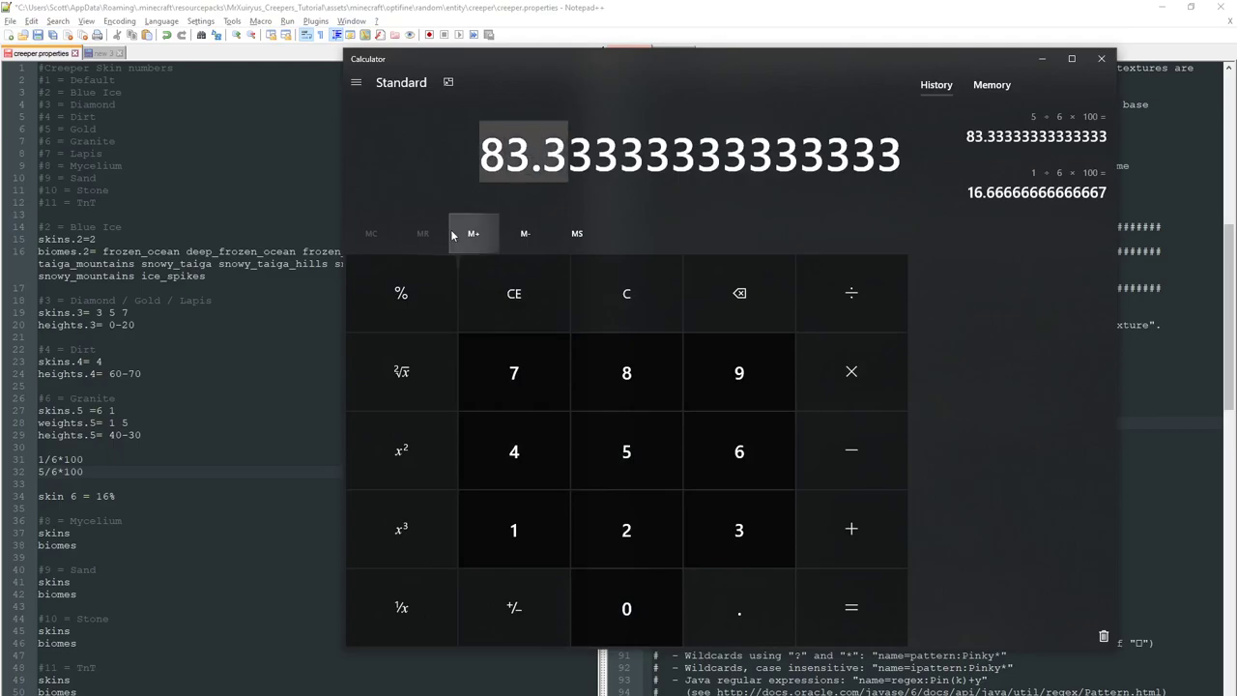
# Add the note skin 1 = 83.33333333333333 below the skin 6 line, and refine the skin 6 value to 16.6%
pyautogui.click(147, 498)
pyautogui.press('Return')
pyautogui.write('skin 1 =')
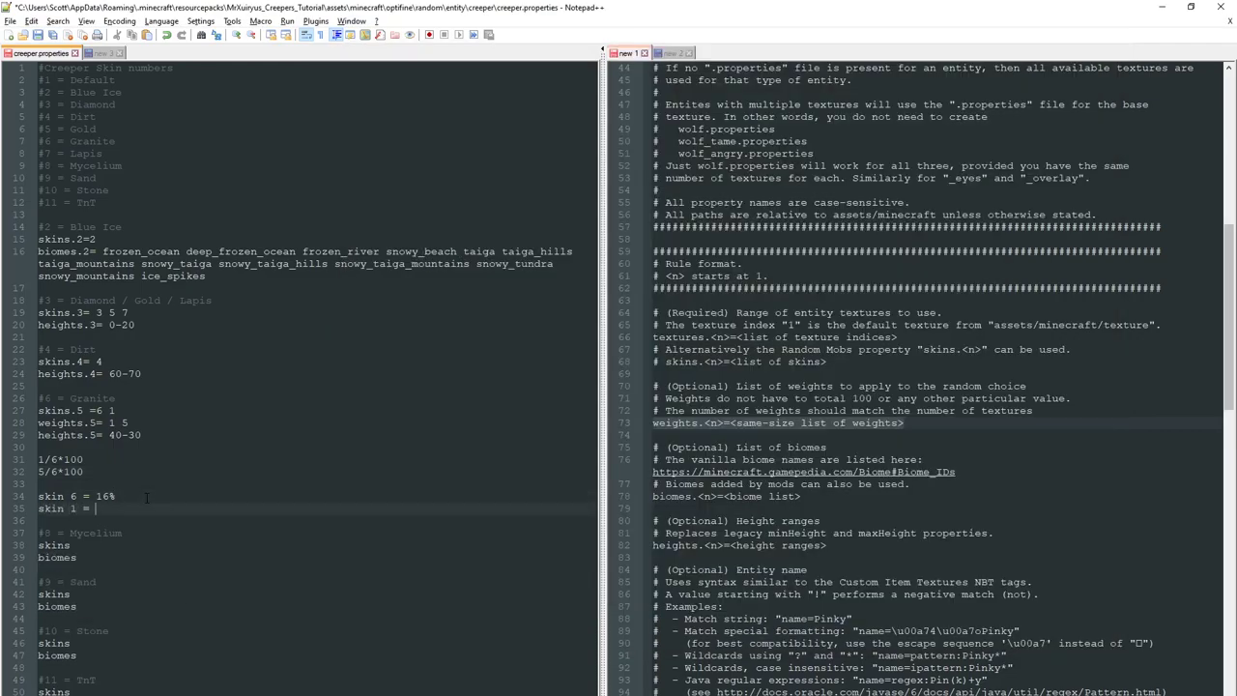
pyautogui.write('83.33333333333333')
pyautogui.click(108, 495)
pyautogui.write('.6')
# Multiply the 1 ÷ 6 × 100 result by 5 in the Calculator and compare it with the skin 6 and skin 1 notes
pyautogui.hotkey('alt', 'Tab')
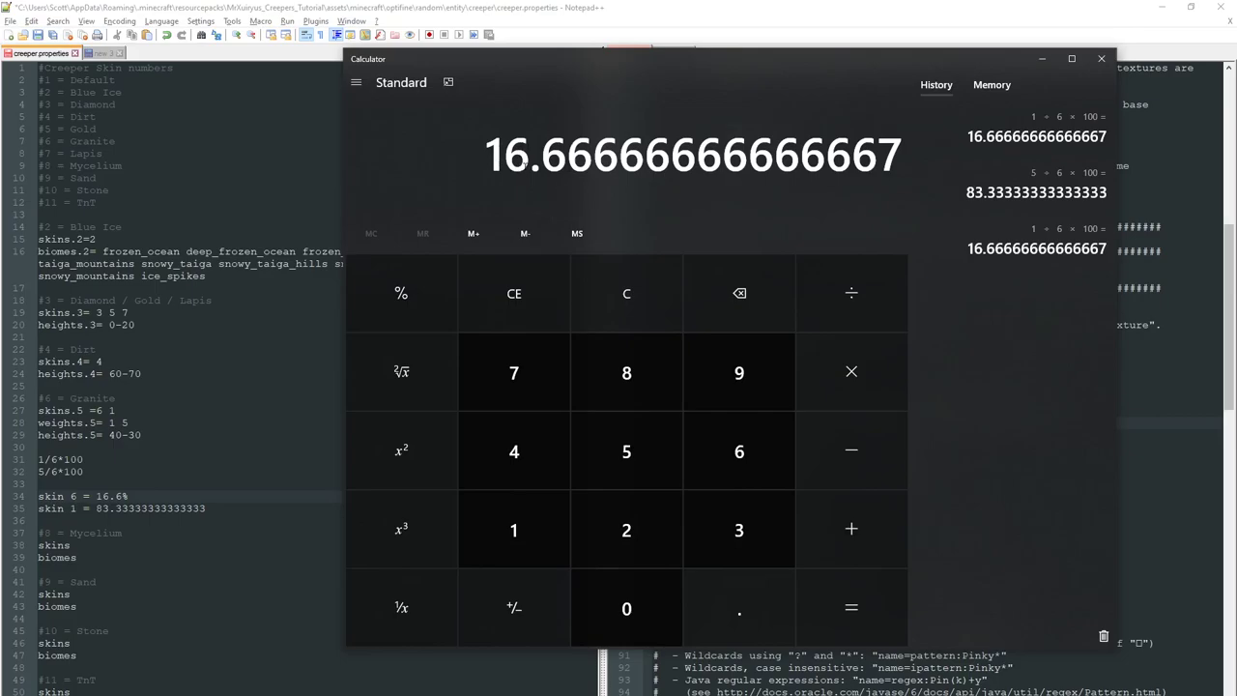
pyautogui.click(879, 385)
pyautogui.click(643, 450)
pyautogui.click(856, 602)
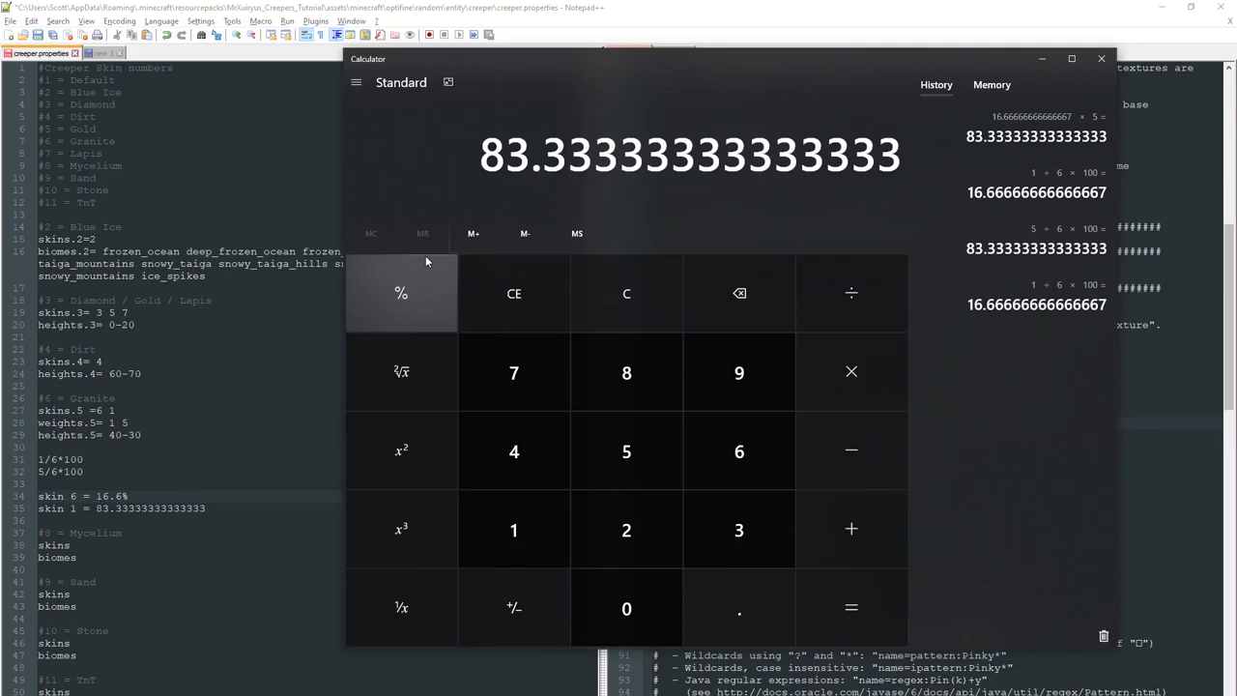
pyautogui.click(69, 508)
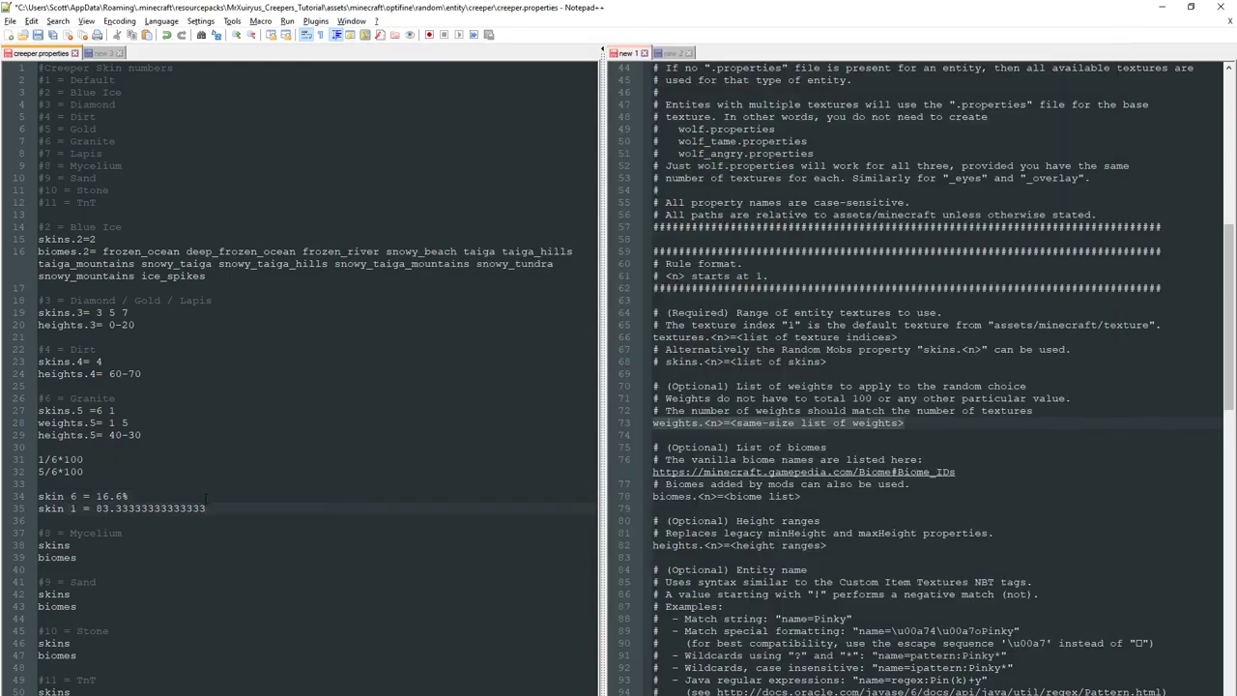
pyautogui.moveTo(205, 508); pyautogui.dragTo(39, 496)
pyautogui.click(226, 511)
# Switch to Minecraft and spawn several creepers beside the lava in the cave at height 35
pyautogui.hotkey('alt', 'Tab')
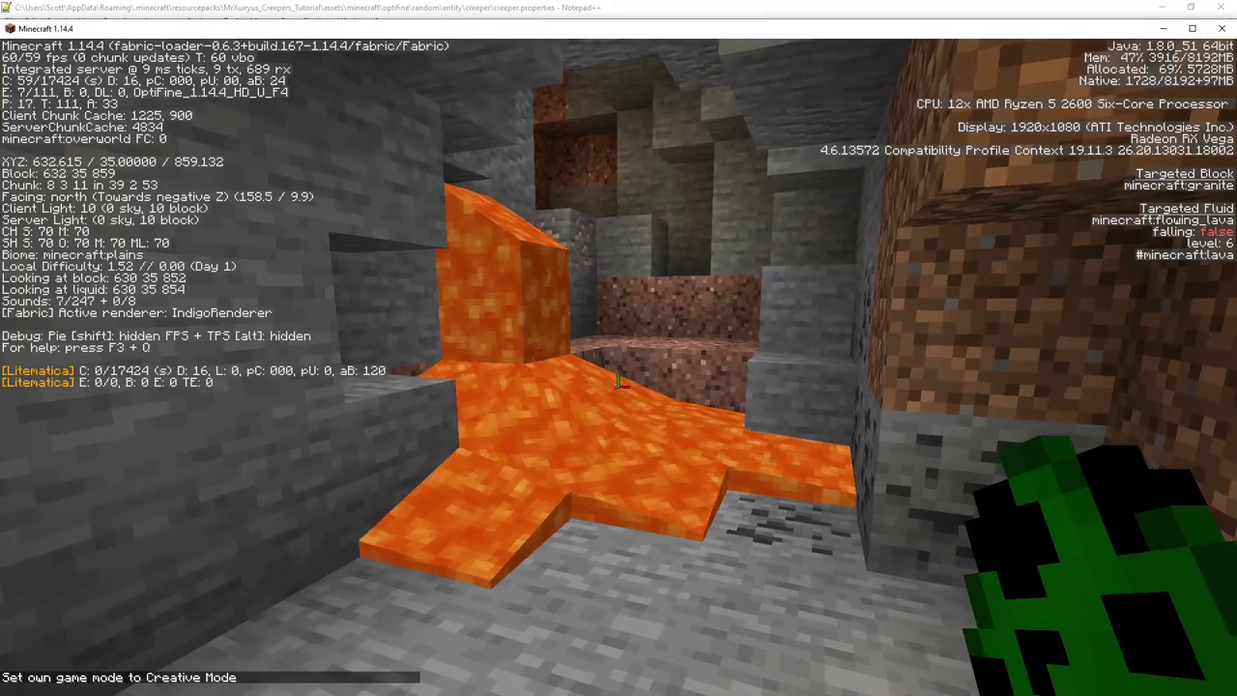
pyautogui.press('a')
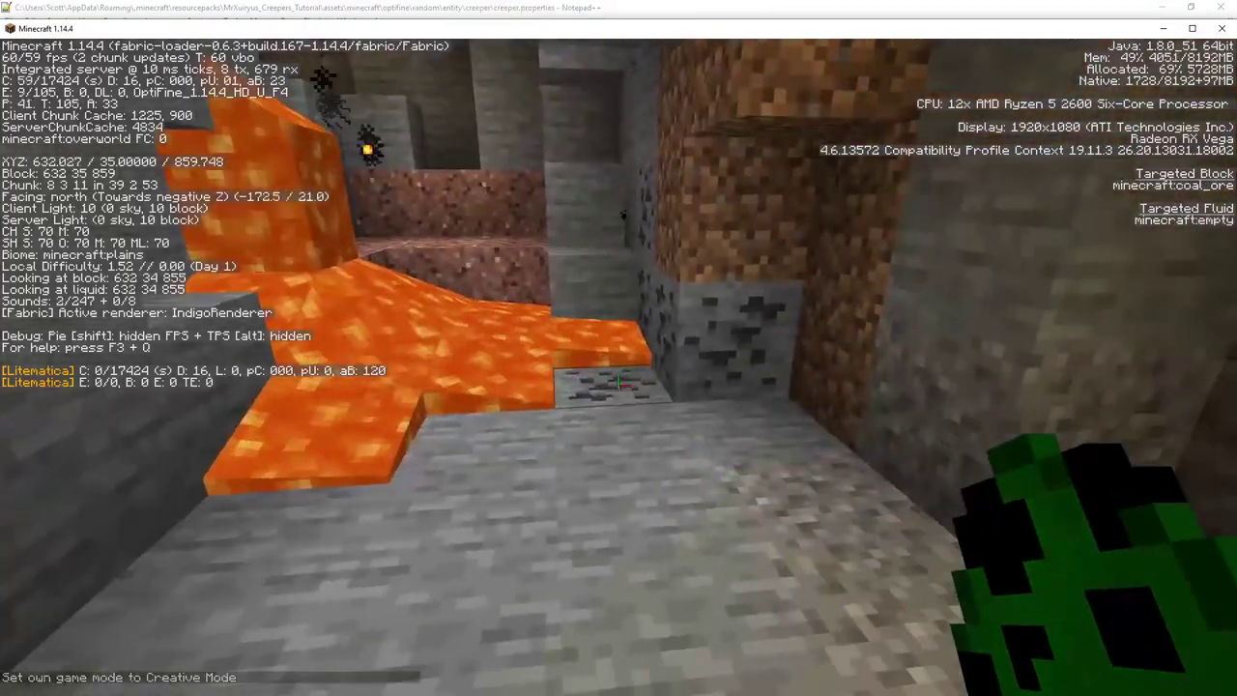
pyautogui.rightClick(619, 382)
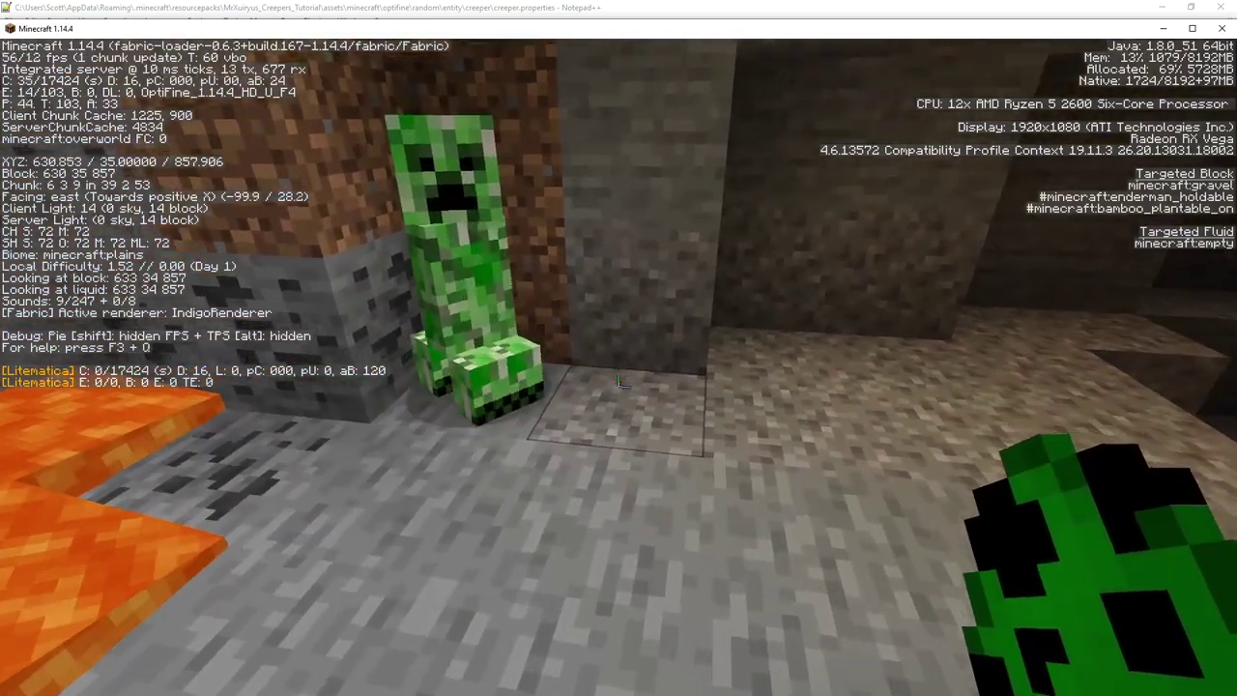
pyautogui.rightClick(622, 383)
pyautogui.rightClick(620, 383)
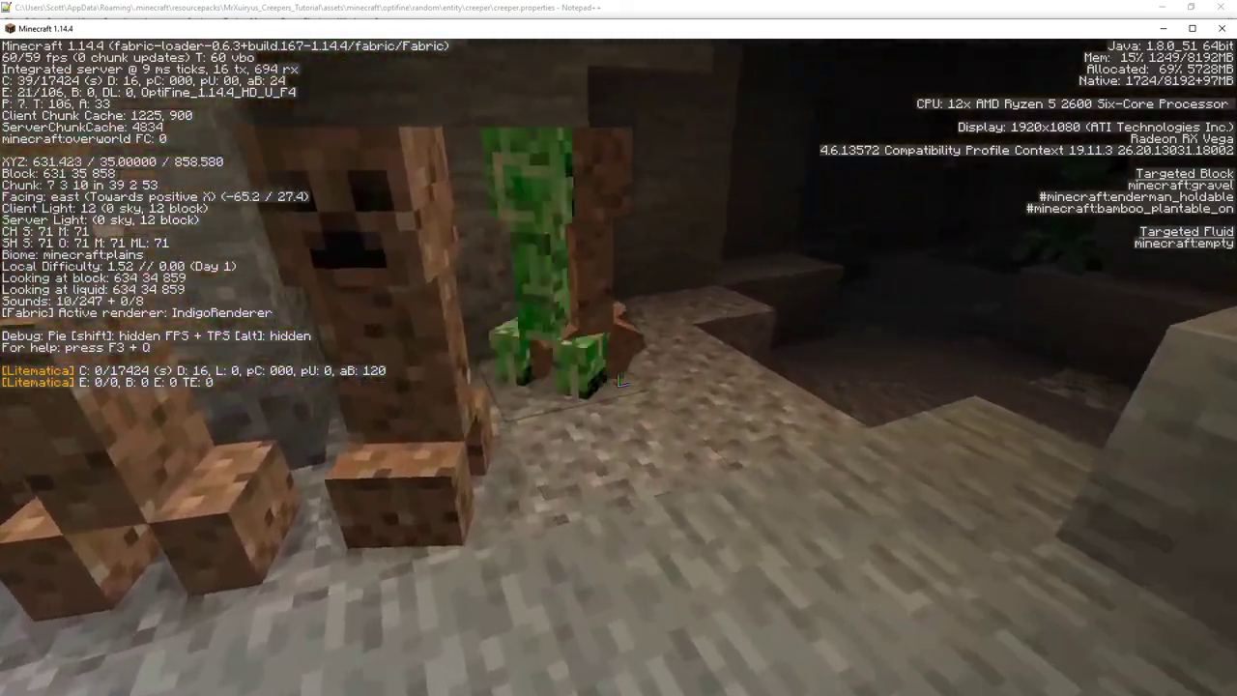
pyautogui.rightClick(620, 382)
pyautogui.rightClick(621, 381)
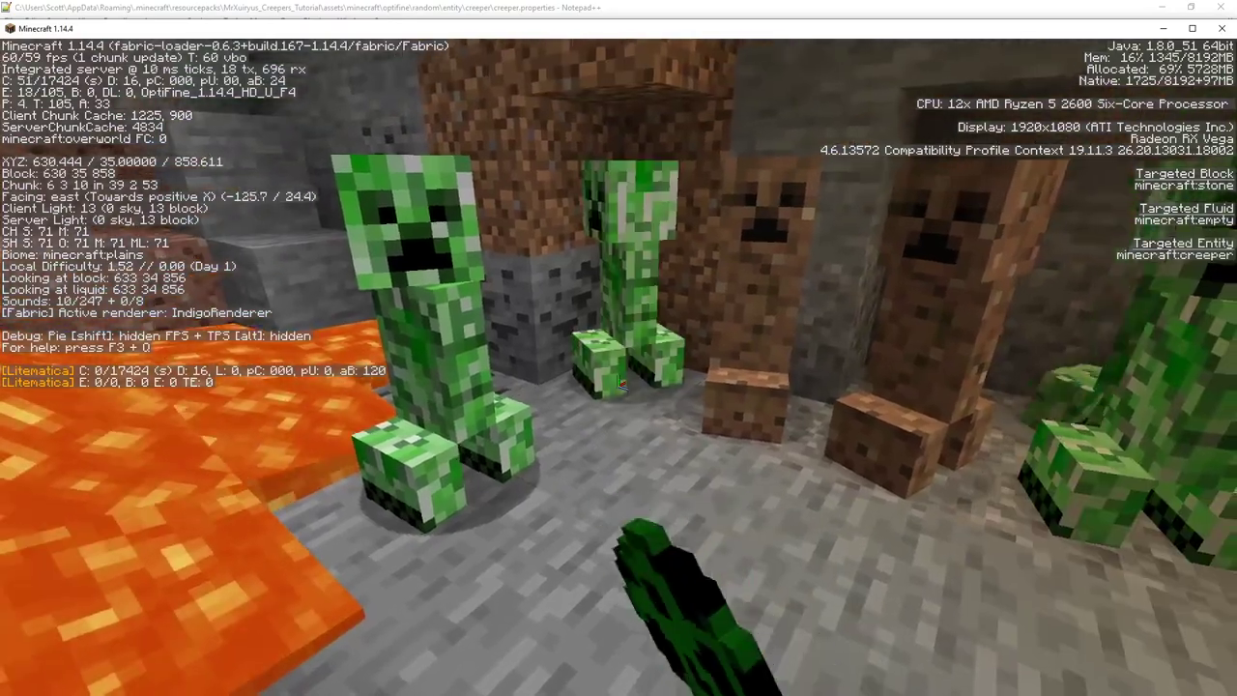
pyautogui.rightClick(620, 382)
pyautogui.rightClick(620, 382)
pyautogui.rightClick(621, 382)
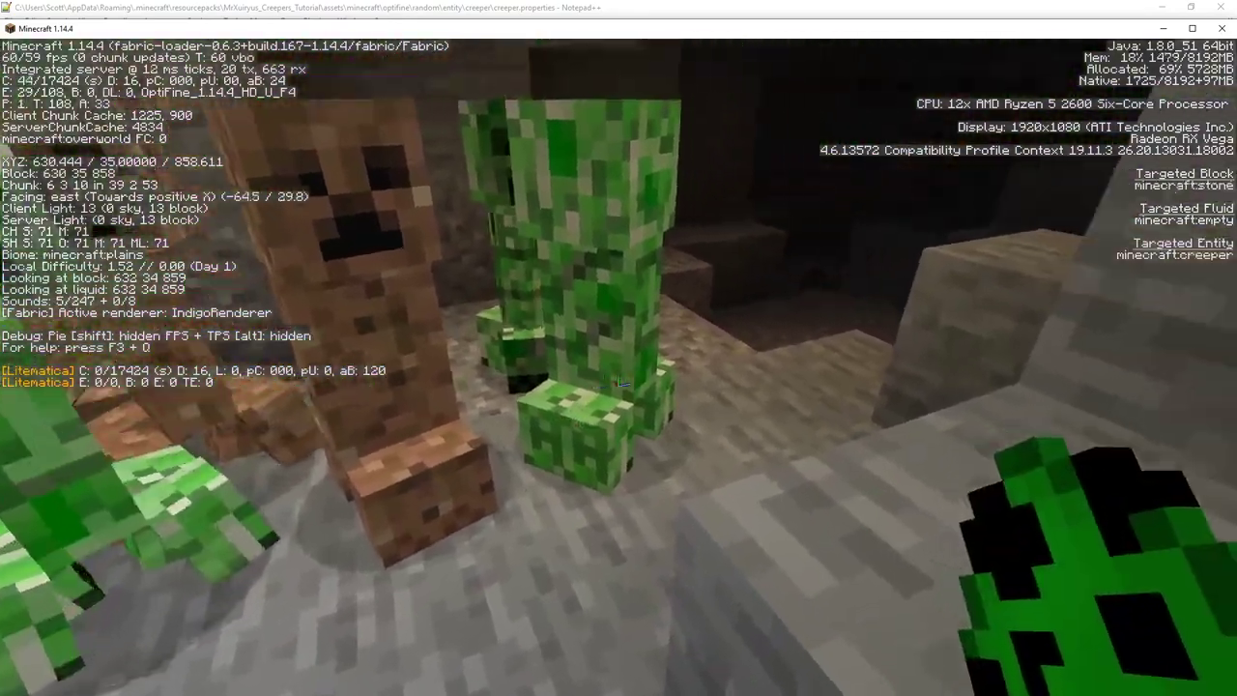
# Spawn many more creepers across the stone and gravel floor while moving deeper into the cave
pyautogui.press('w')
pyautogui.rightClick(620, 383)
pyautogui.rightClick(619, 383)
pyautogui.rightClick(618, 382)
pyautogui.press('w')
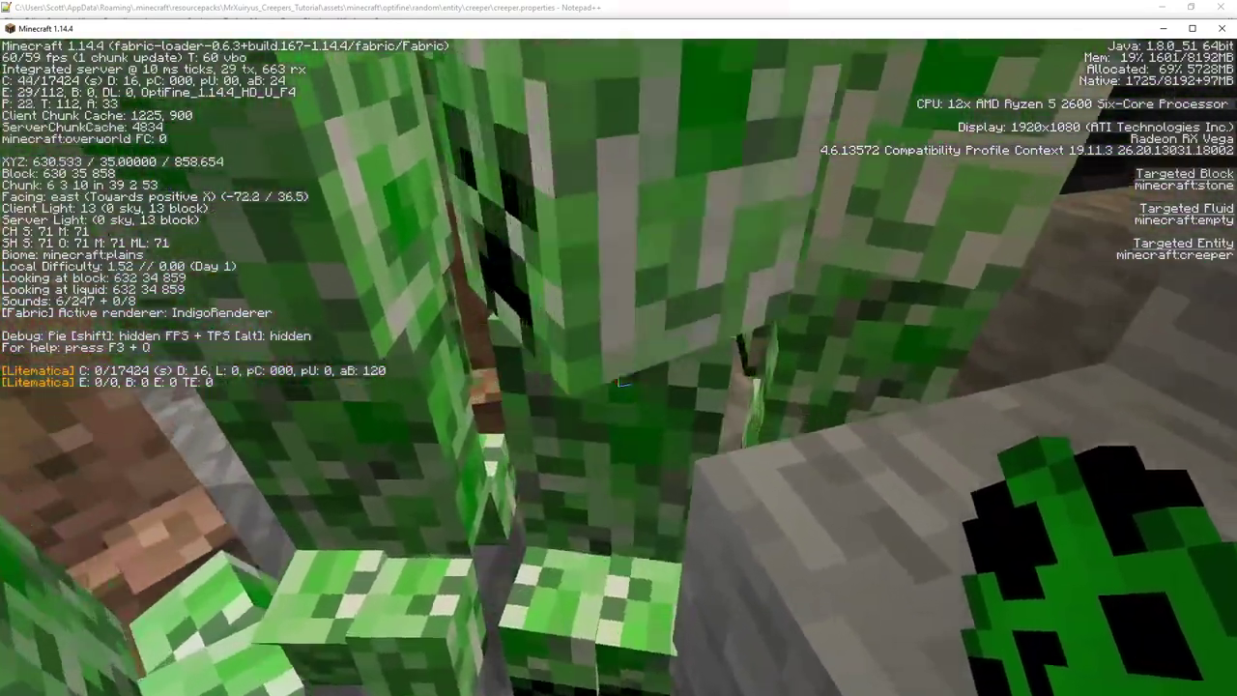
pyautogui.rightClick(618, 383)
pyautogui.rightClick(618, 381)
pyautogui.press('d')
pyautogui.rightClick(618, 381)
pyautogui.press('w')
pyautogui.rightClick(619, 382)
pyautogui.rightClick(619, 381)
pyautogui.press('s')
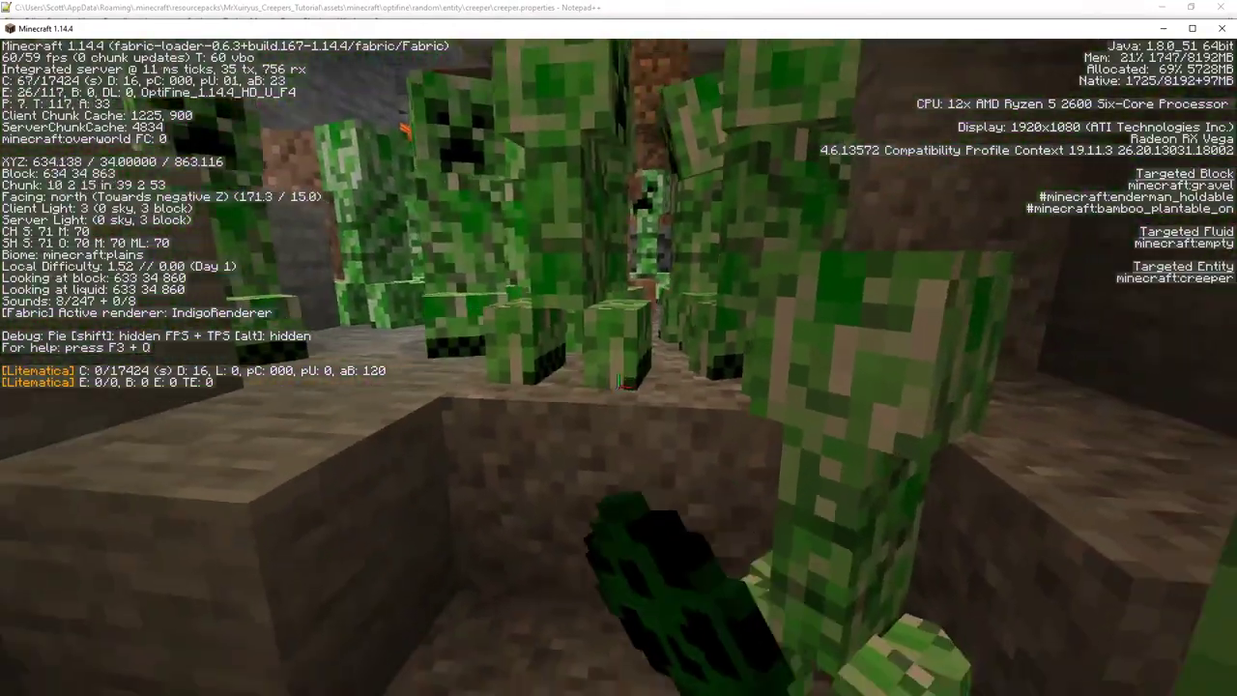
pyautogui.rightClick(619, 382)
pyautogui.rightClick(618, 384)
pyautogui.press('w')
pyautogui.rightClick(618, 384)
pyautogui.press('a')
pyautogui.press('space')
pyautogui.rightClick(618, 384)
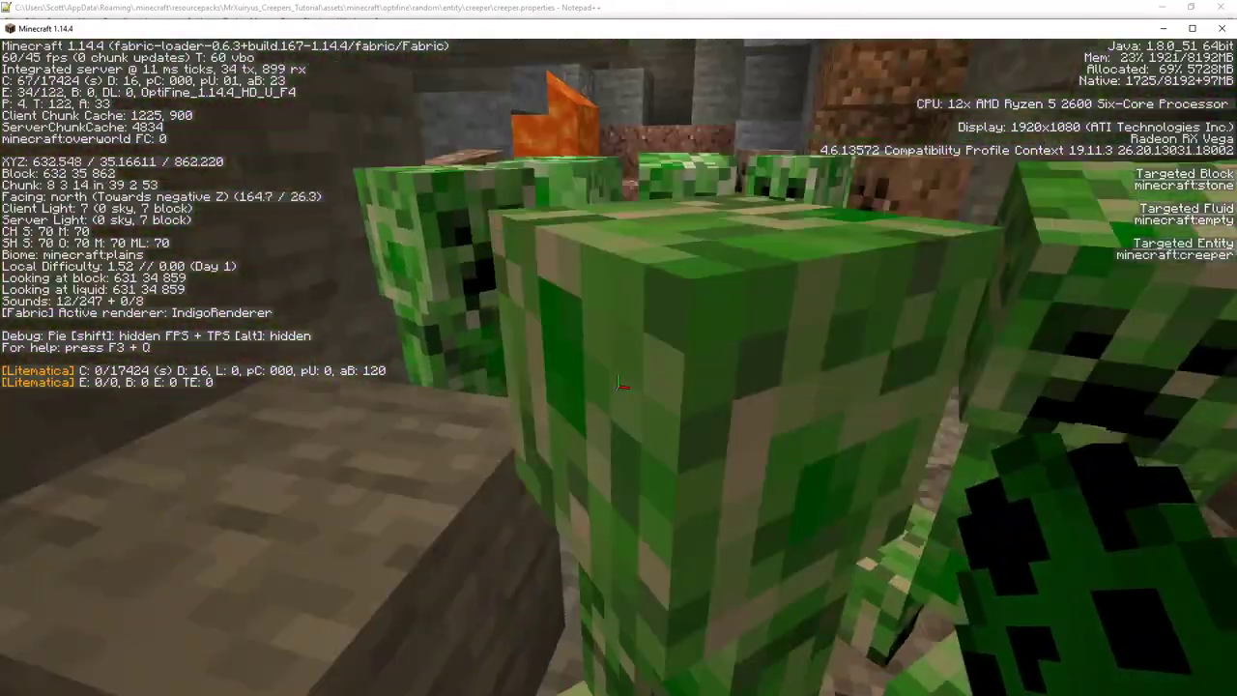
# Walk among the spawned creepers and compare how many have the granite skin and how many the default skin
pyautogui.press('d')
pyautogui.press('w')
pyautogui.press('s')
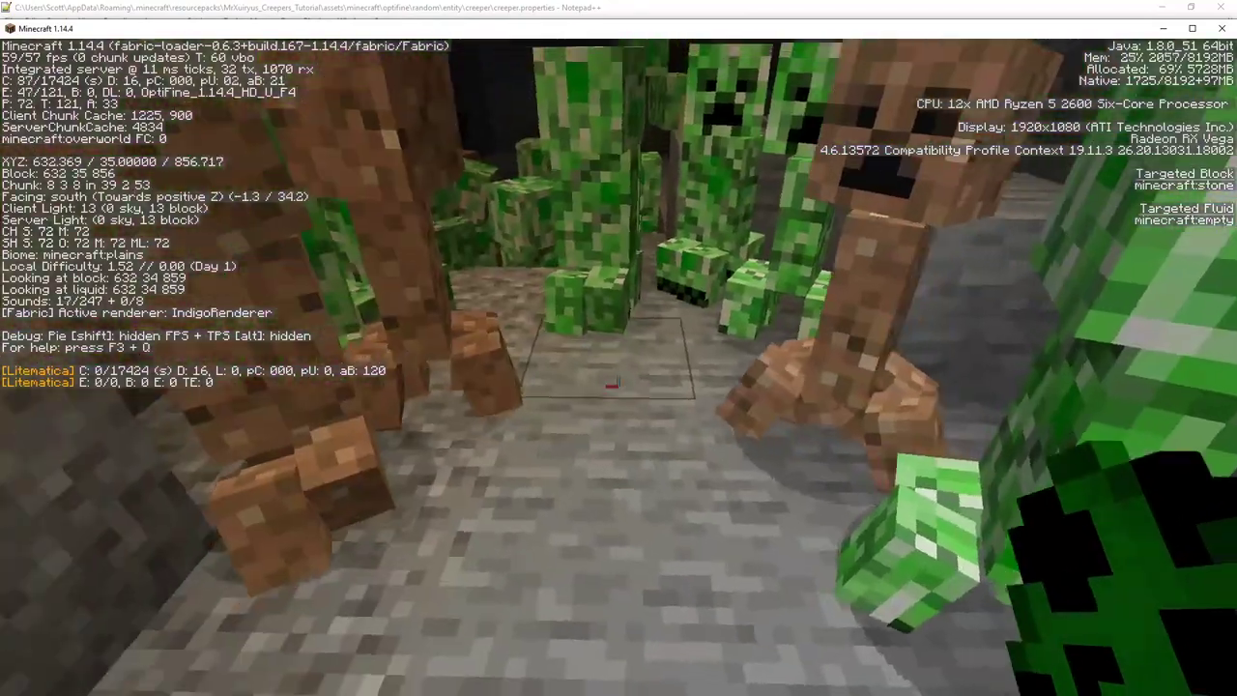
pyautogui.press('w')
pyautogui.press('w')
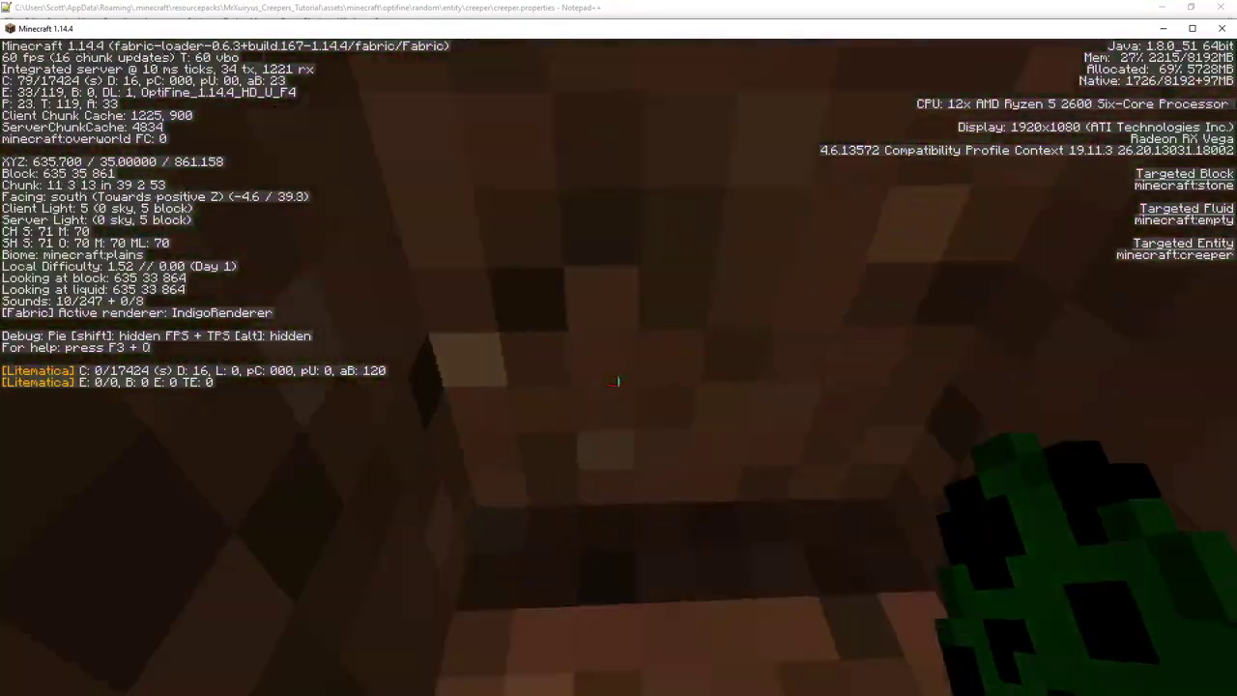
pyautogui.press('w')
pyautogui.press('space')
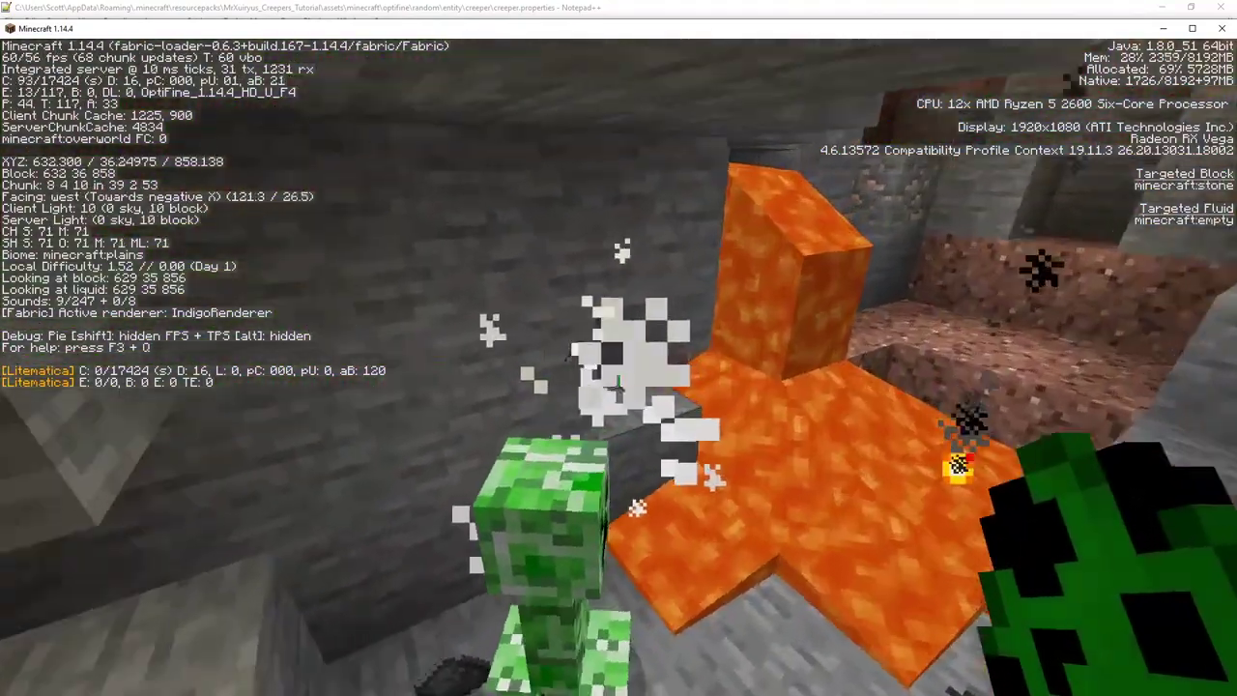
pyautogui.press('w')
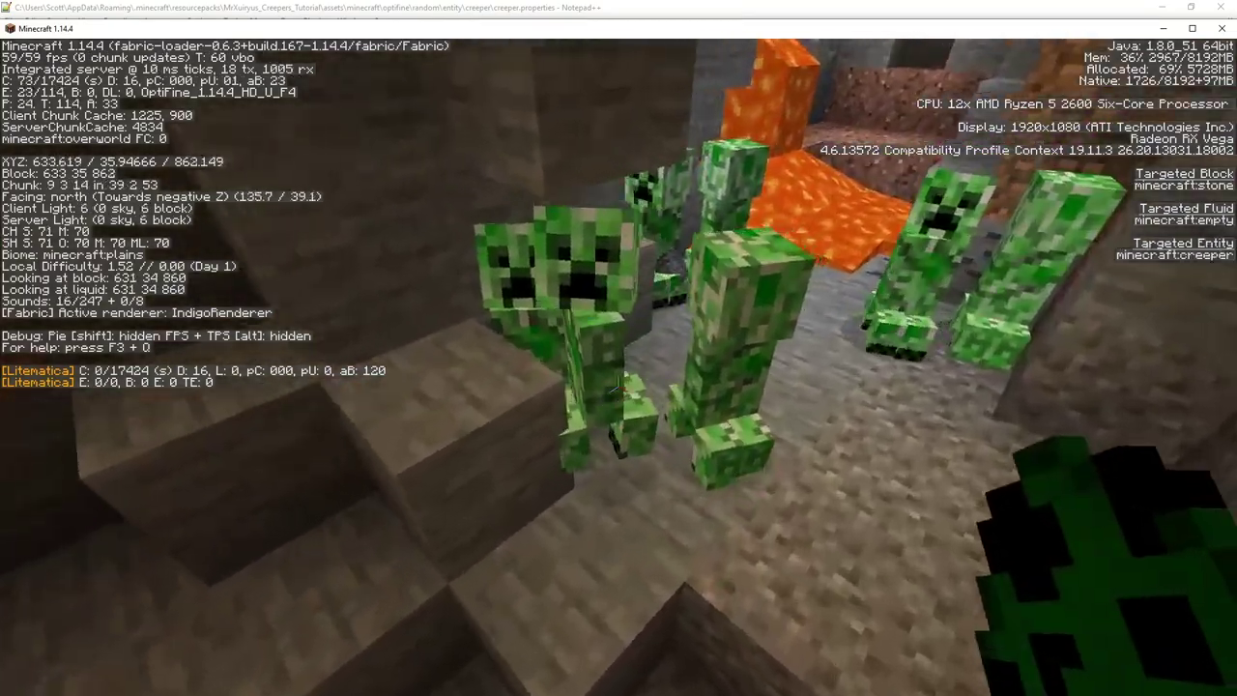
# Switch back to creeper.properties and review the unfinished Mycelium, Sand and Stone rules
pyautogui.hotkey('alt', 'Tab')
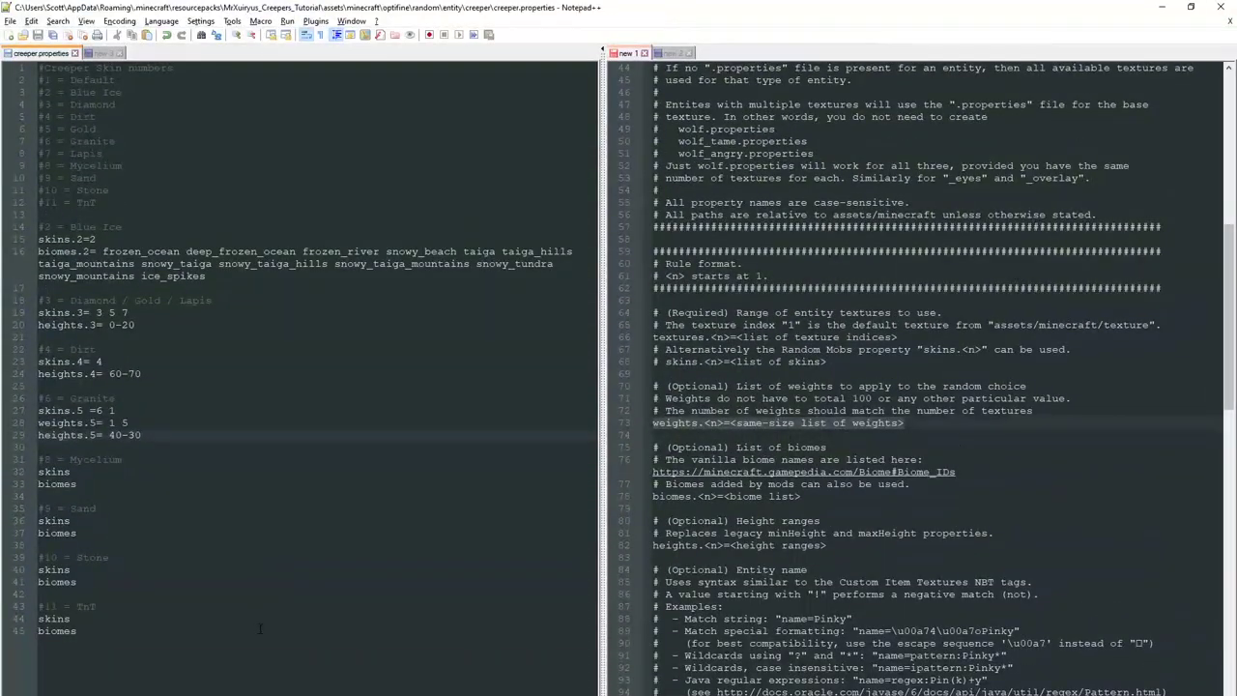
pyautogui.click(125, 580)
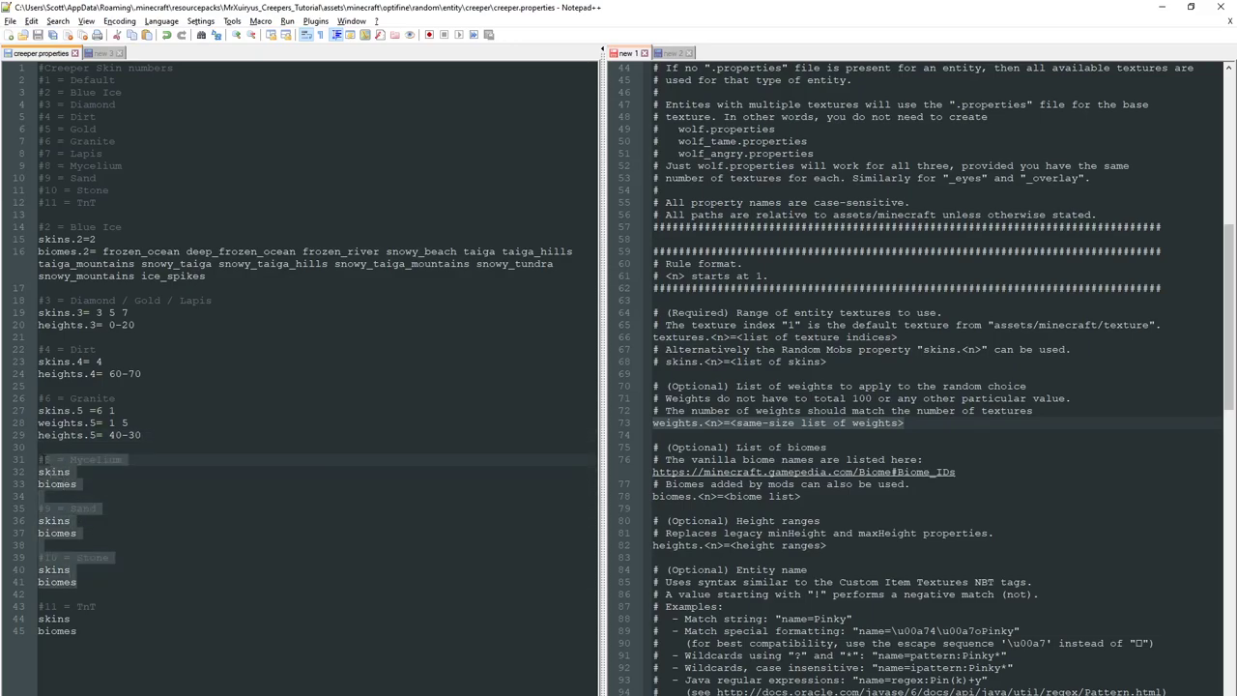
pyautogui.click(116, 577)
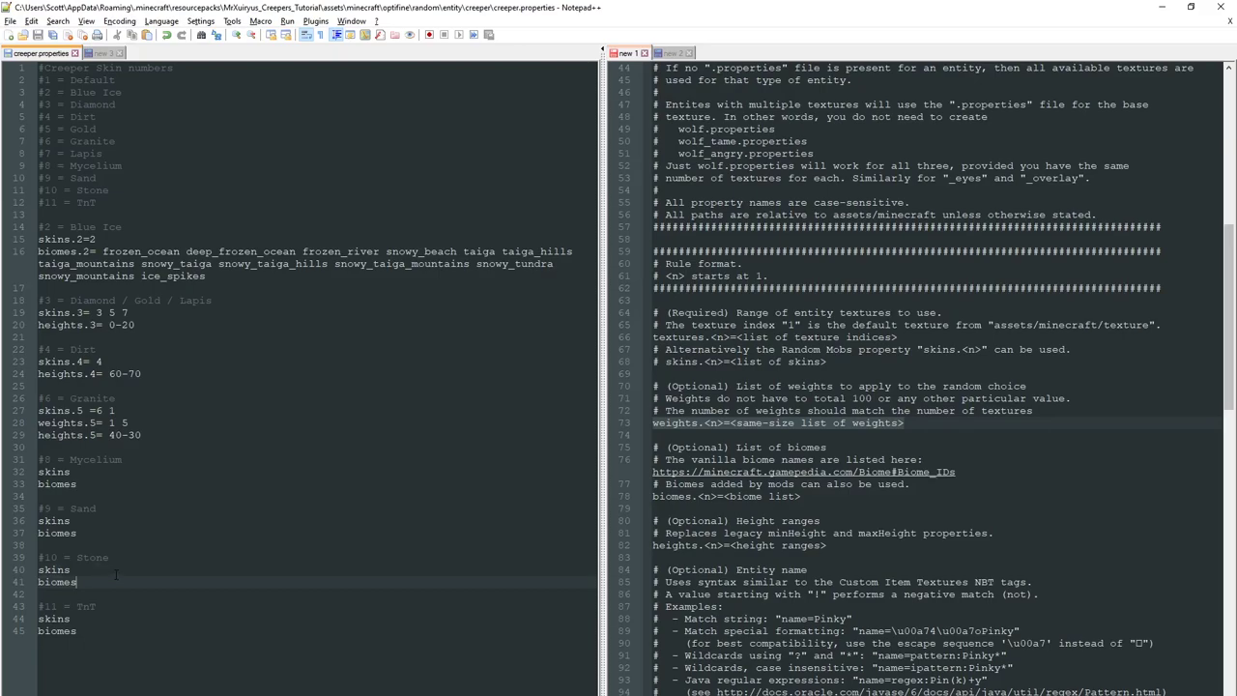
pyautogui.moveTo(116, 578); pyautogui.dragTo(40, 459)
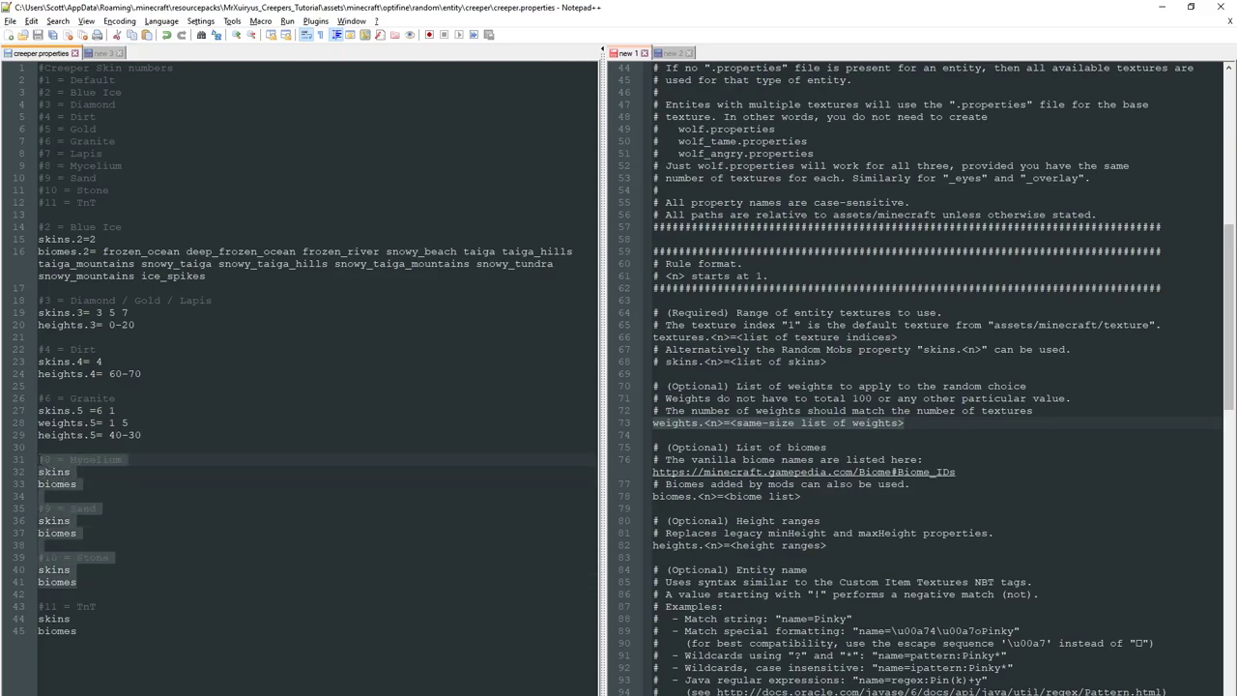
pyautogui.click(164, 523)
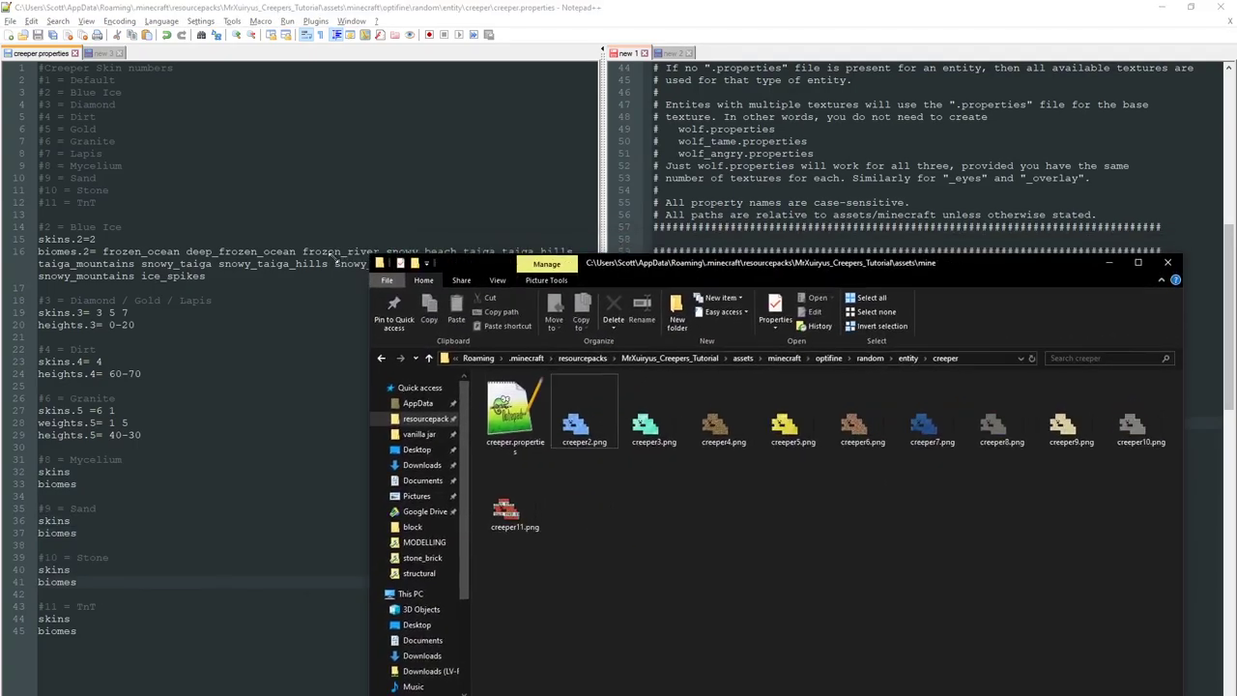
# Examine the remaining skin textures in the creeper folder, from creeper8.png to creeper11.png
pyautogui.moveTo(647, 268); pyautogui.dragTo(505, 143)
pyautogui.click(874, 289)
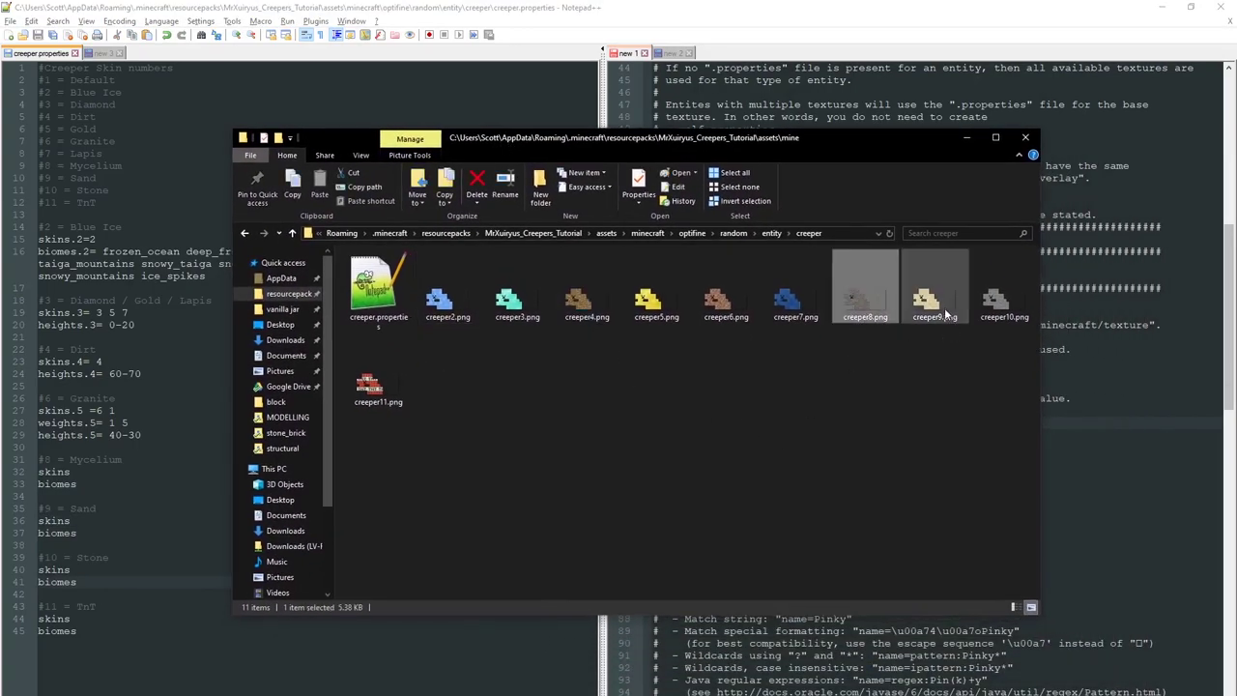
pyautogui.click(1004, 295)
pyautogui.click(377, 396)
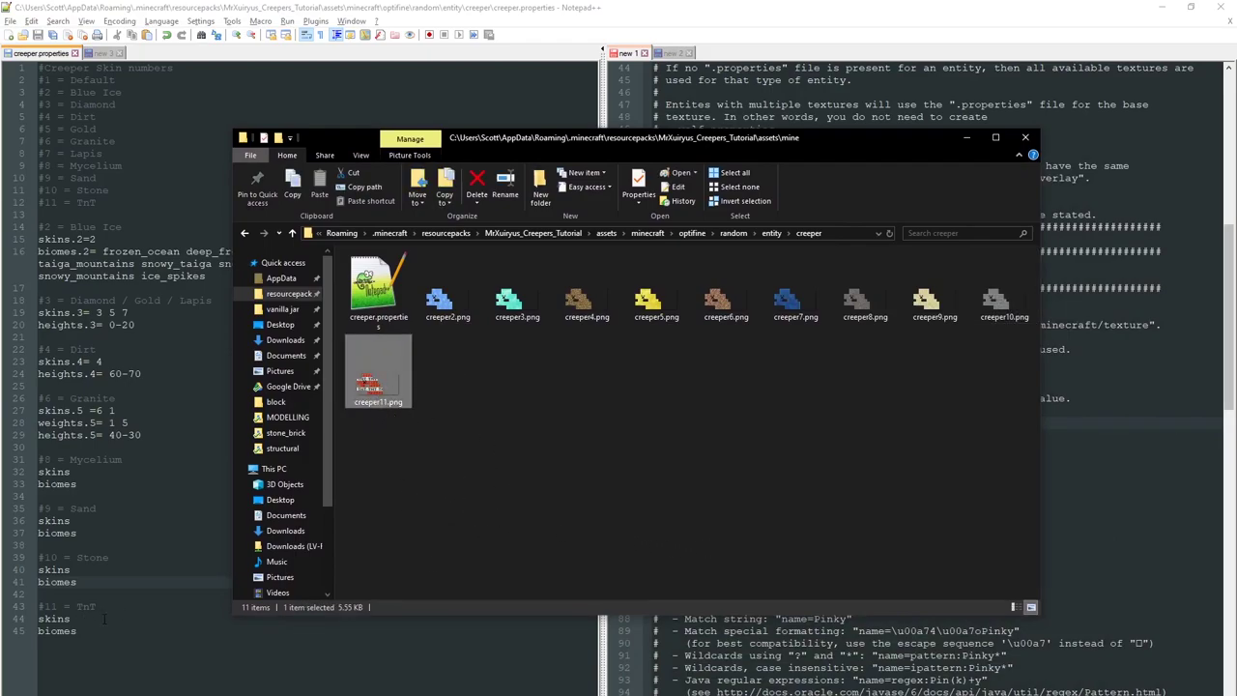
pyautogui.click(547, 489)
pyautogui.click(379, 382)
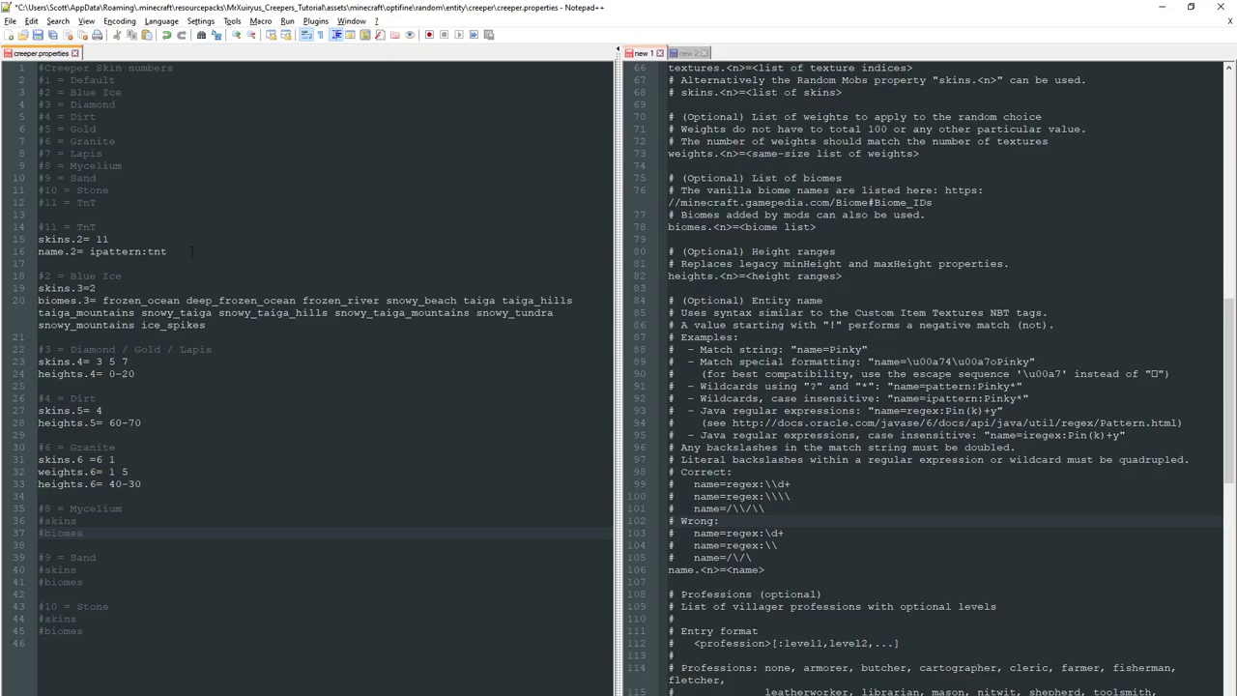
# Review the rules in creeper.properties from Blue Ice to Granite, and the TnT rule's skin index and name pattern
pyautogui.moveTo(38, 288); pyautogui.dragTo(274, 488)
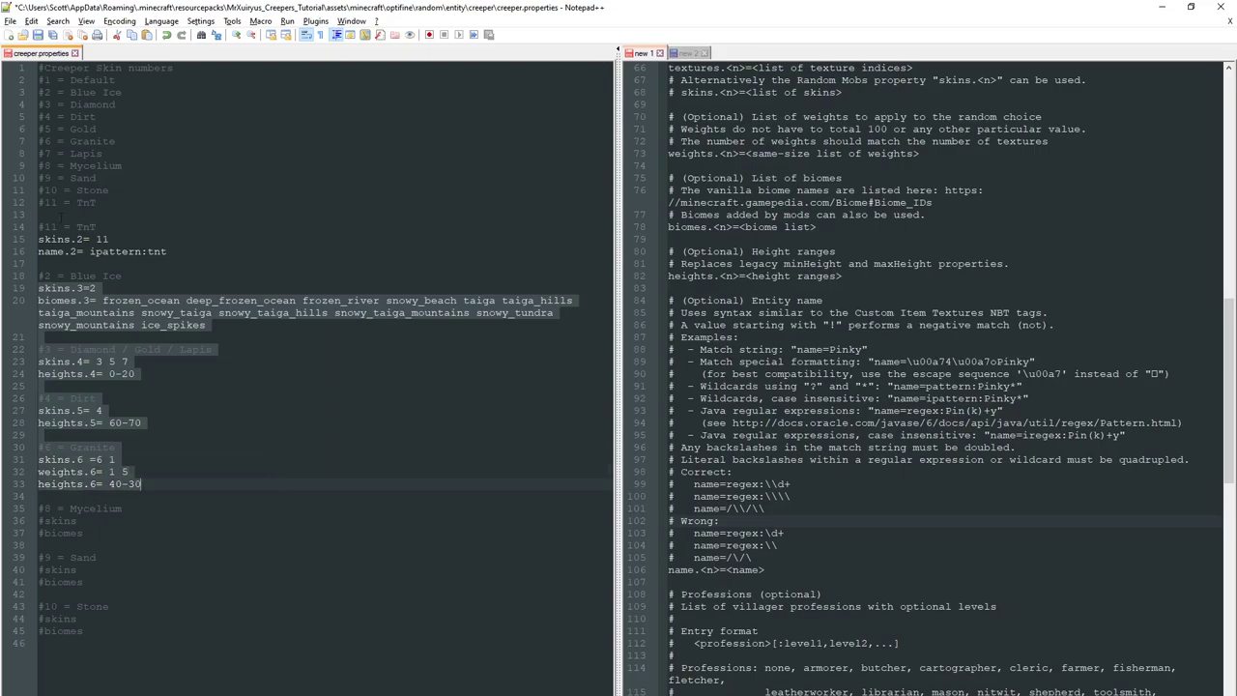
pyautogui.moveTo(39, 239); pyautogui.dragTo(168, 253)
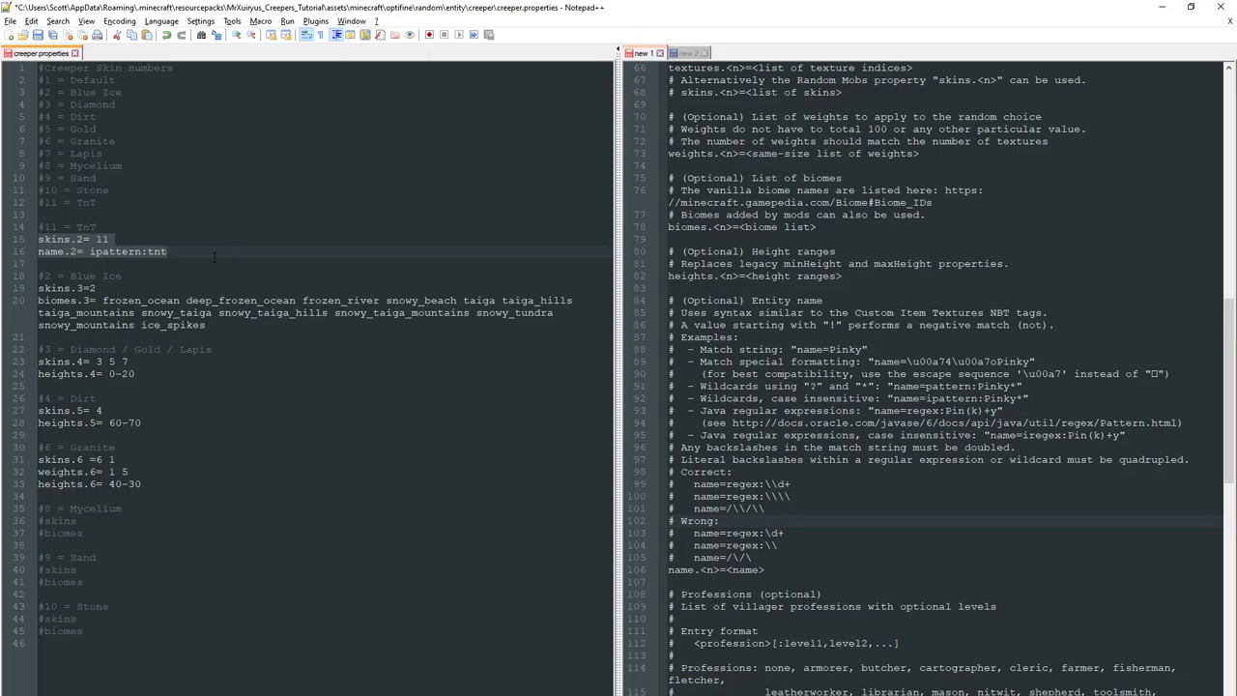
pyautogui.click(154, 238)
pyautogui.click(188, 250)
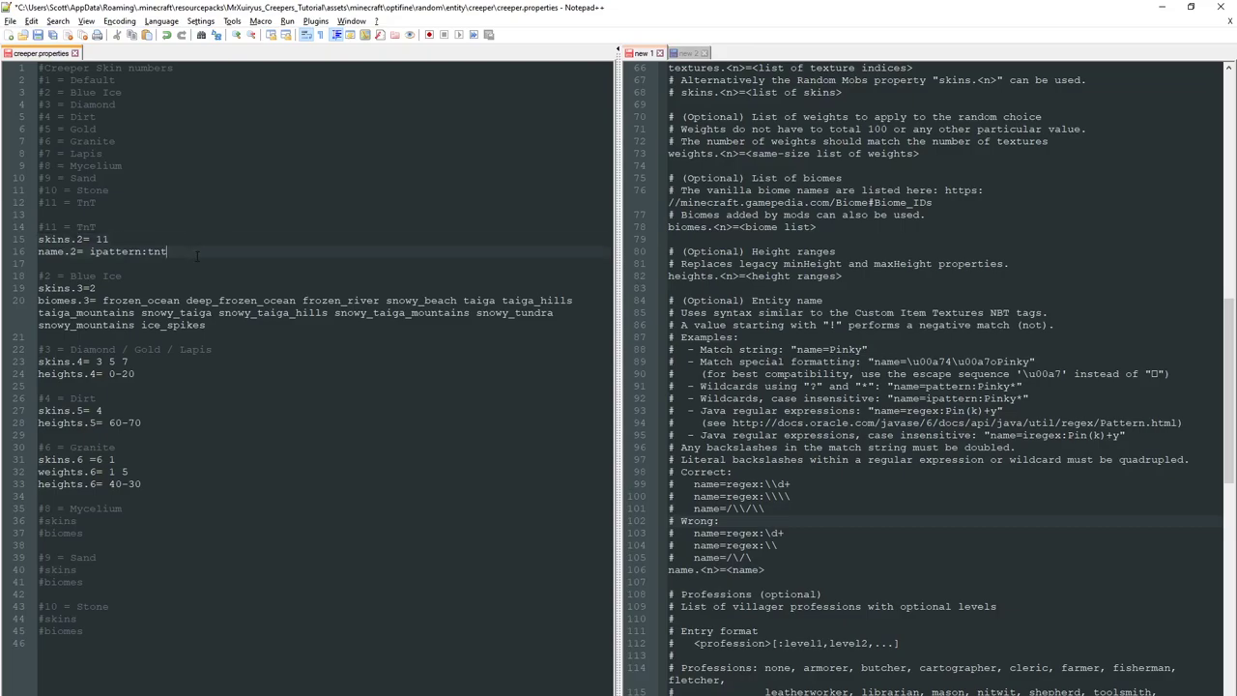
pyautogui.doubleClick(101, 240)
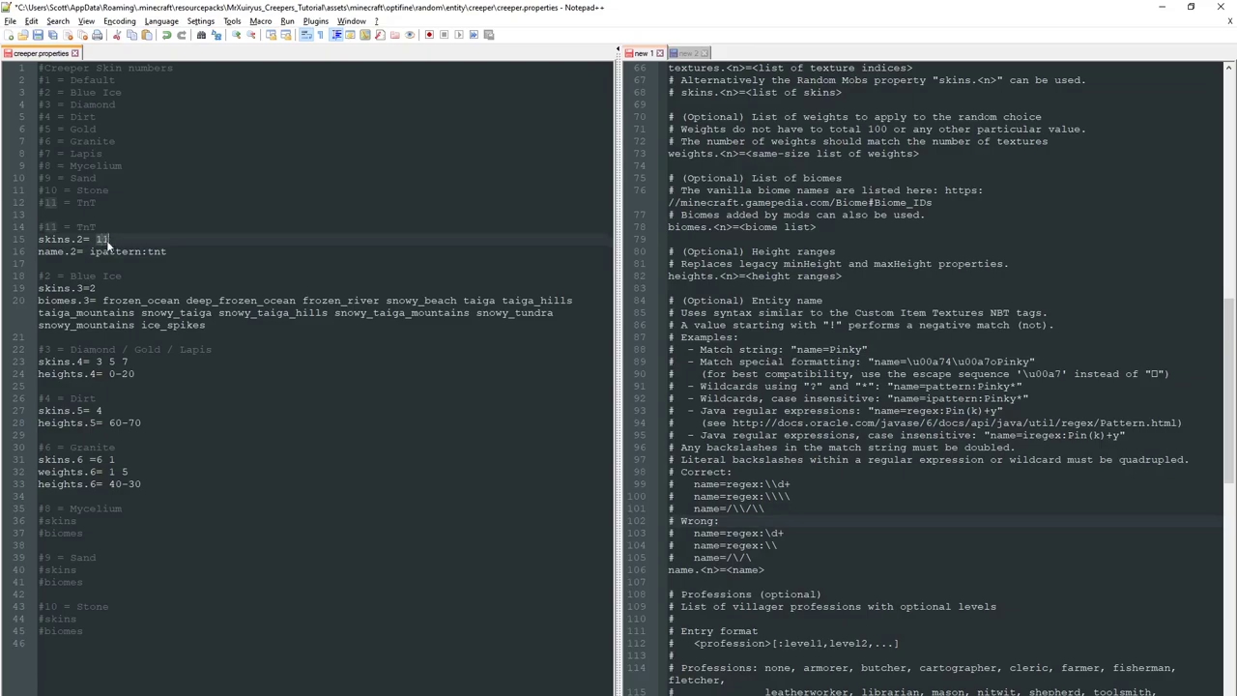
pyautogui.moveTo(90, 251); pyautogui.dragTo(167, 254)
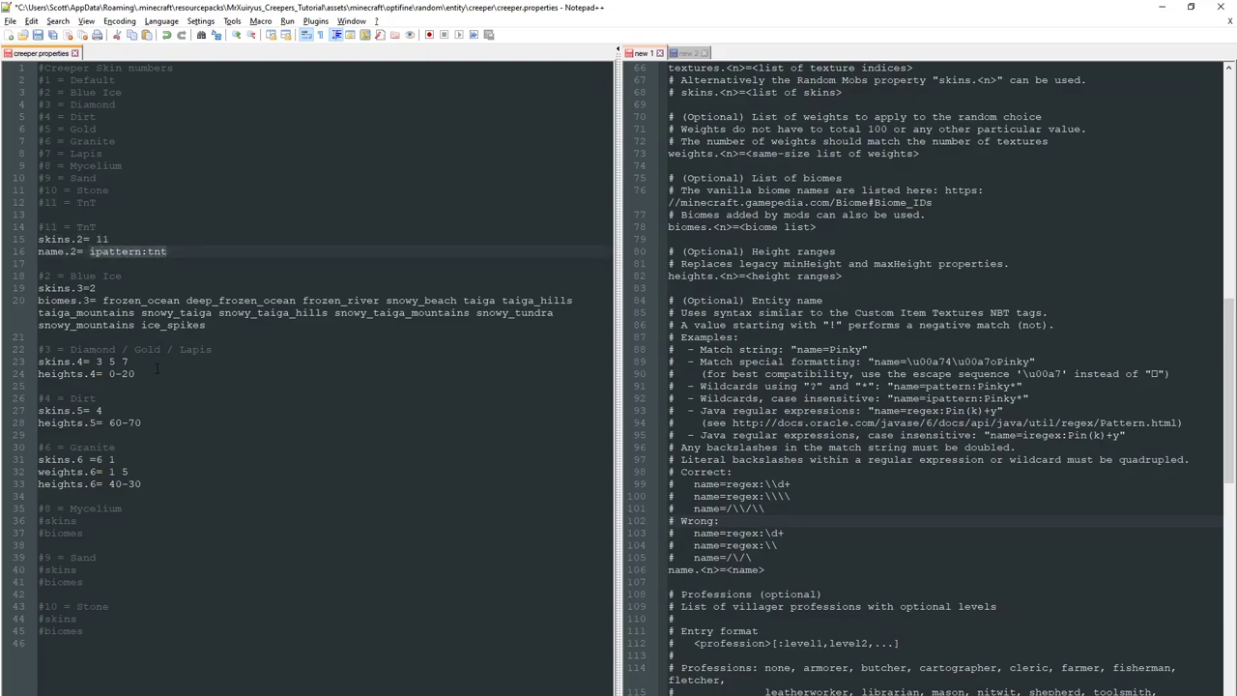
# Find the case-insensitive wildcard example "name=ipattern:Pinky*" in the entity name section of the reference text
pyautogui.scroll(-4, 935, 374)
pyautogui.scroll(1, 934, 375)
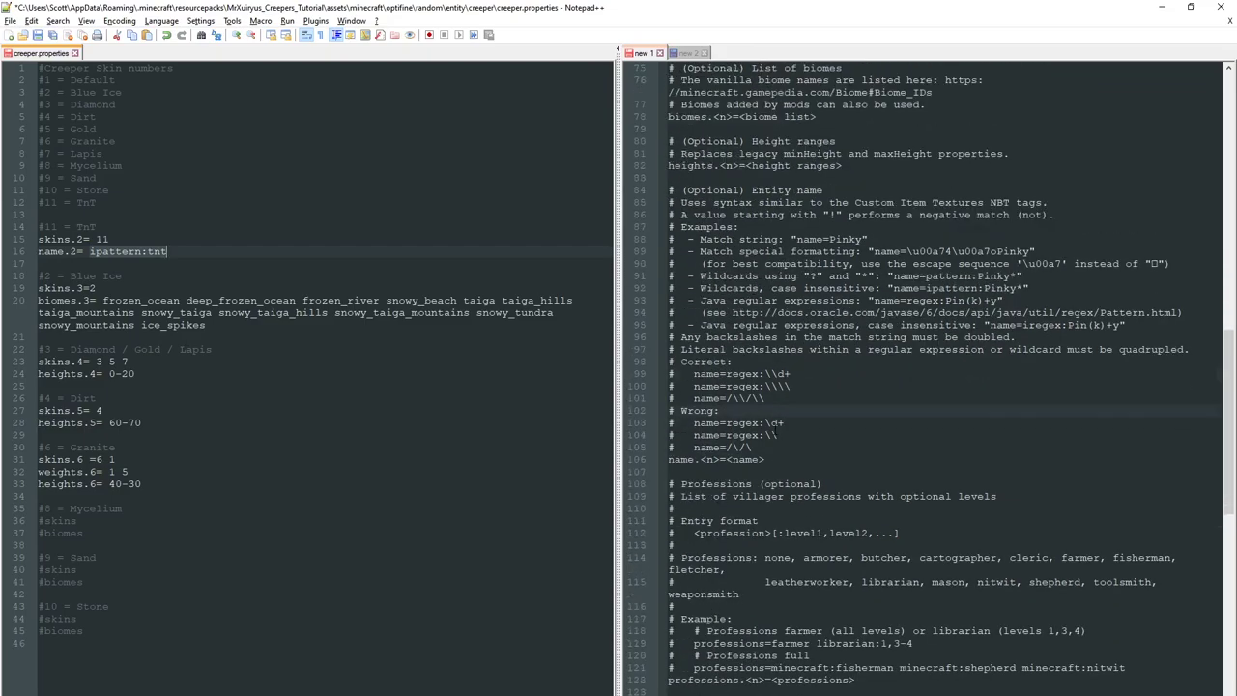
pyautogui.moveTo(1028, 288); pyautogui.dragTo(701, 288)
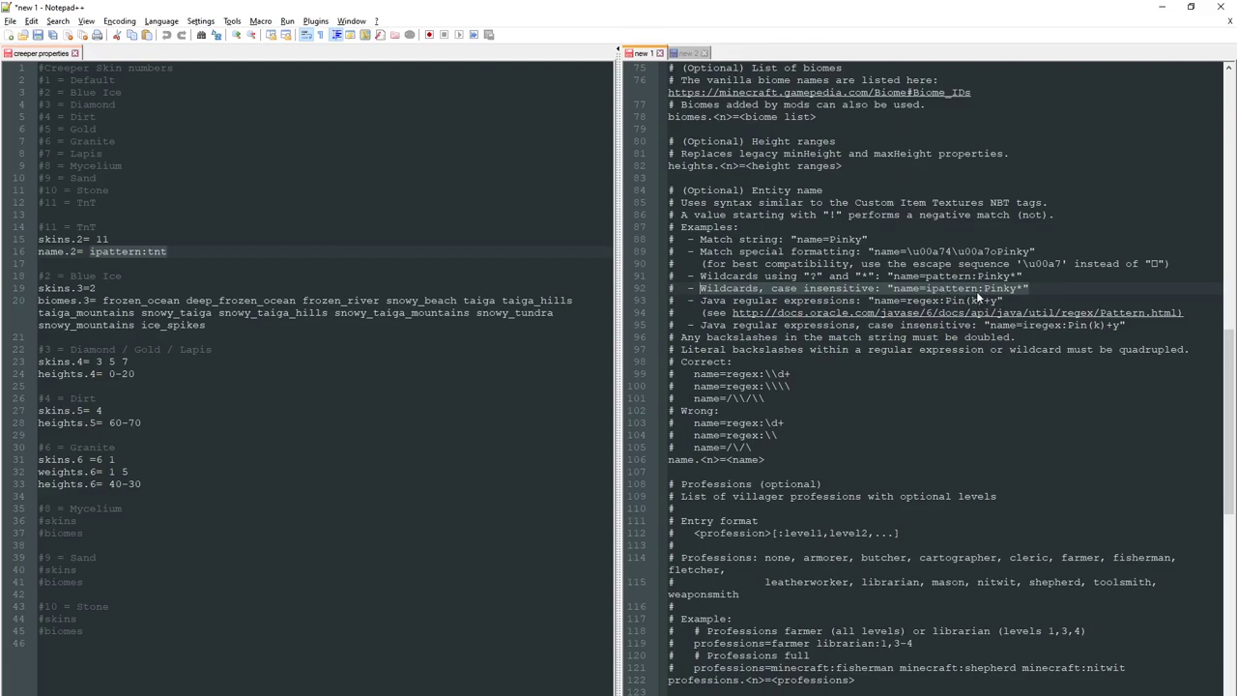
# Try adding the spelling variants TNT, TnT and Tnt to the name.2 rule, and remove them again
pyautogui.click(308, 247)
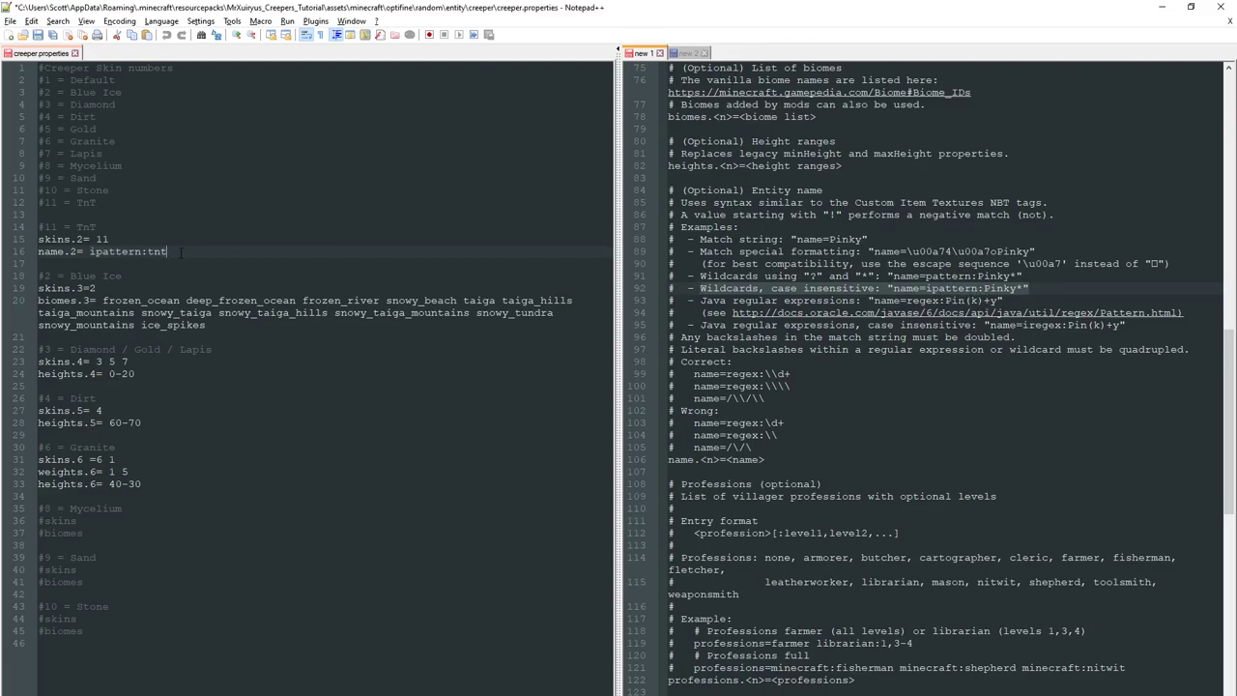
pyautogui.write('TNT TnT Tnt')
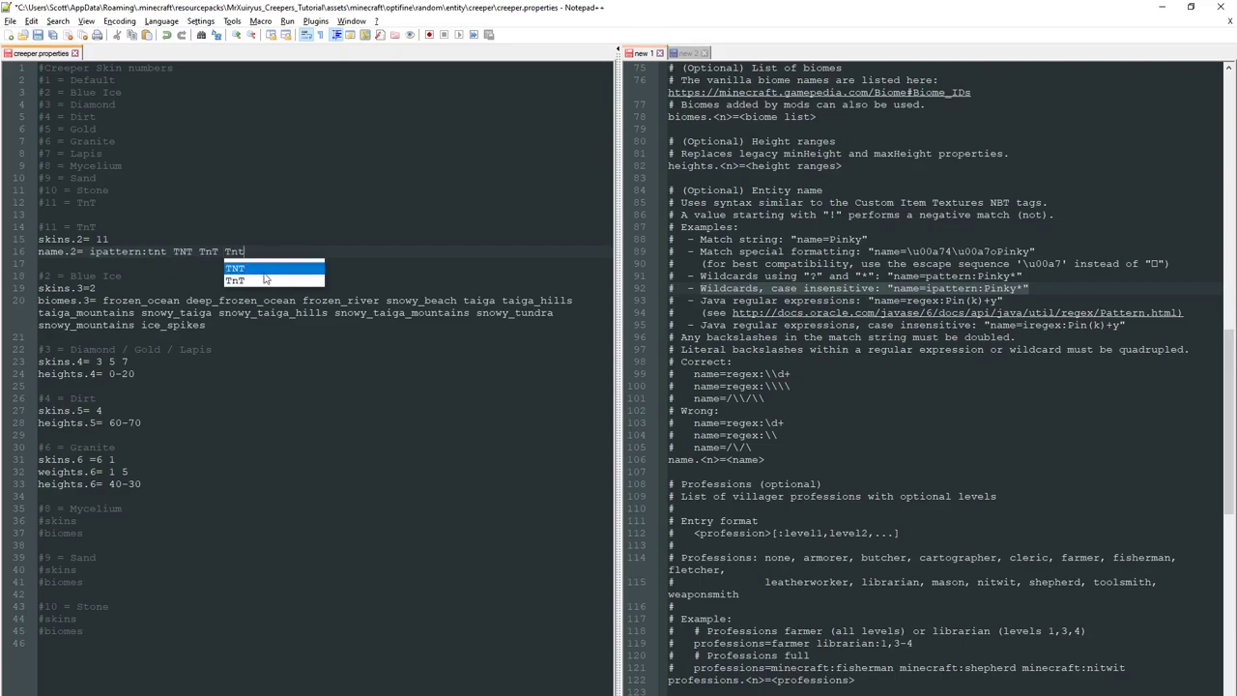
pyautogui.click(261, 251)
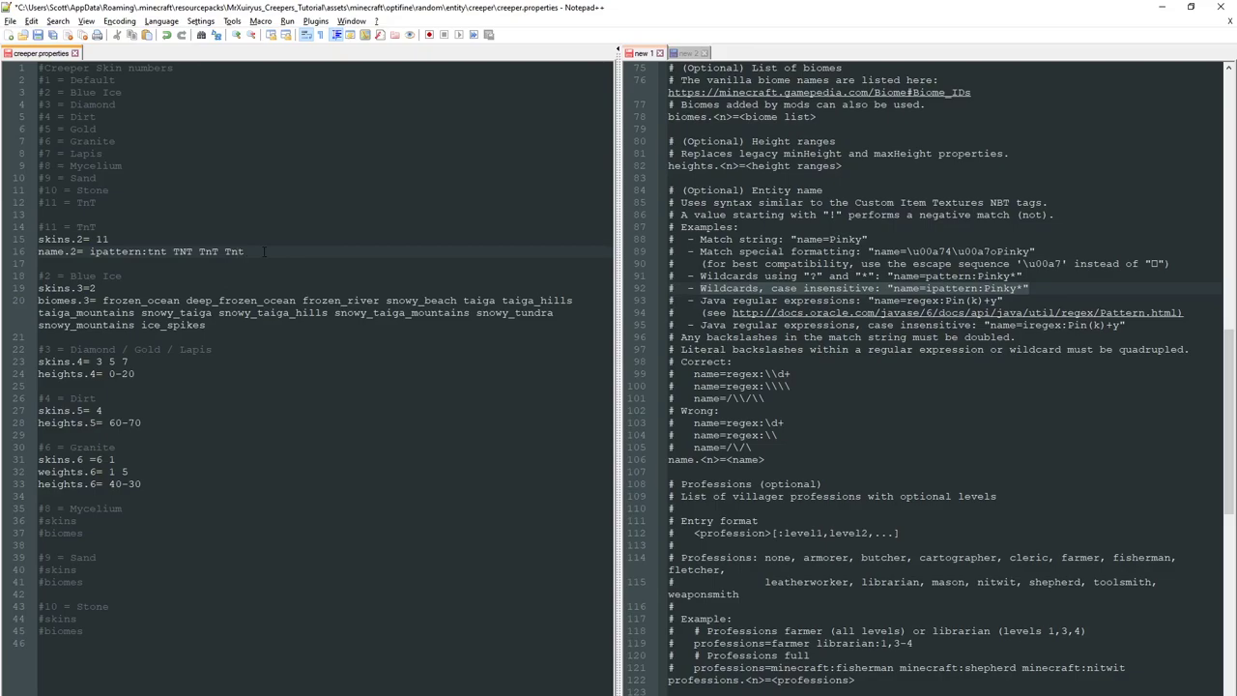
pyautogui.hotkey('ctrl', 'BackSpace')
pyautogui.hotkey('ctrl', 'BackSpace')
pyautogui.hotkey('ctrl', 'BackSpace')
# Save creeper.properties, switch to Minecraft, and spawn creepers on the forest grass with the name tag ready in hand
pyautogui.hotkey('ctrl', 's')
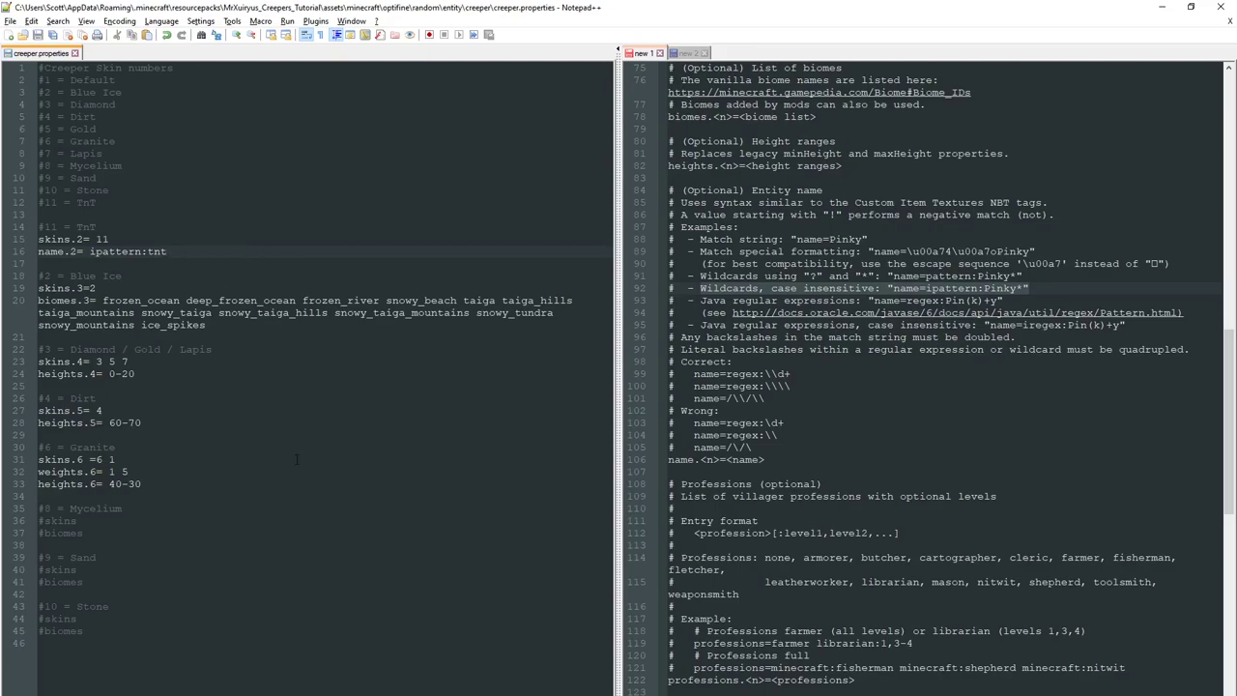
pyautogui.hotkey('alt', 'Tab')
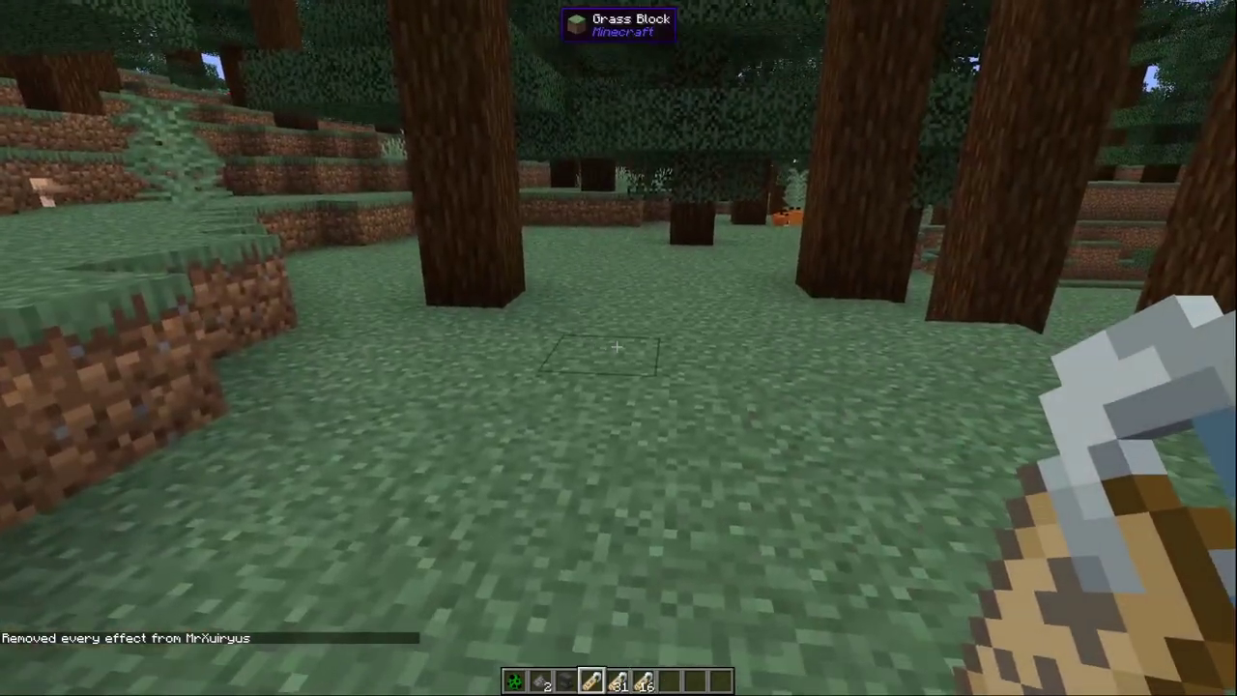
pyautogui.press('1')
pyautogui.rightClick(616, 346)
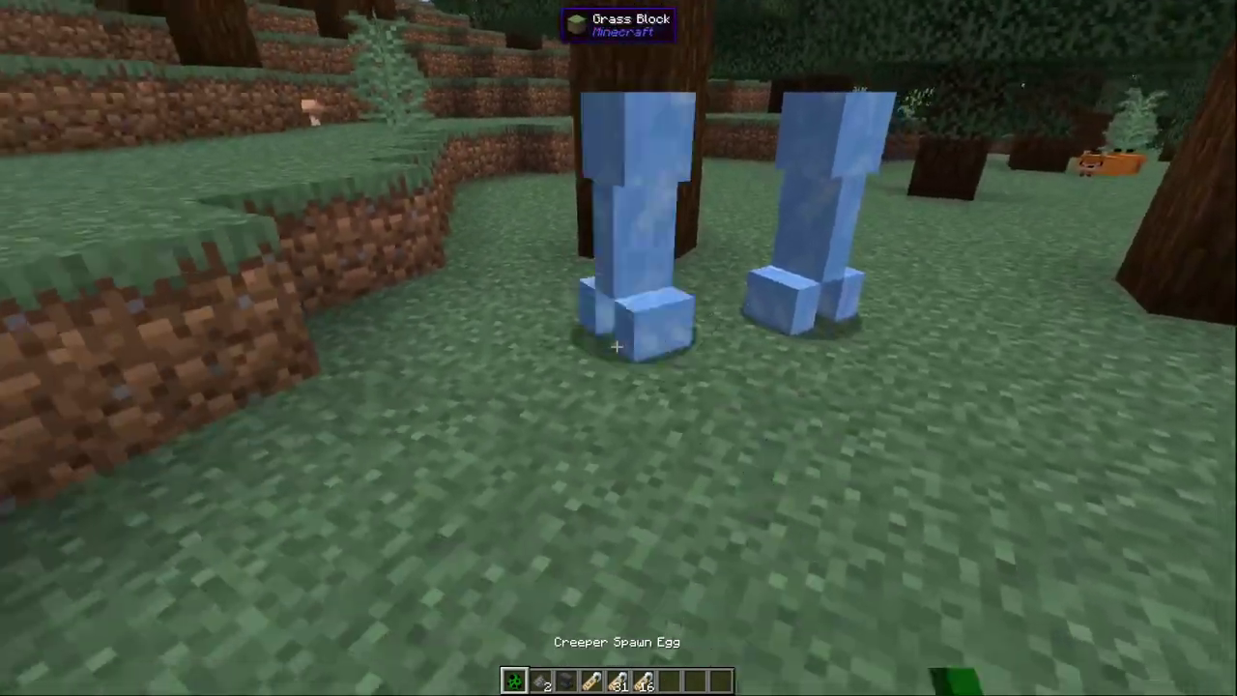
pyautogui.rightClick(616, 346)
pyautogui.press('4')
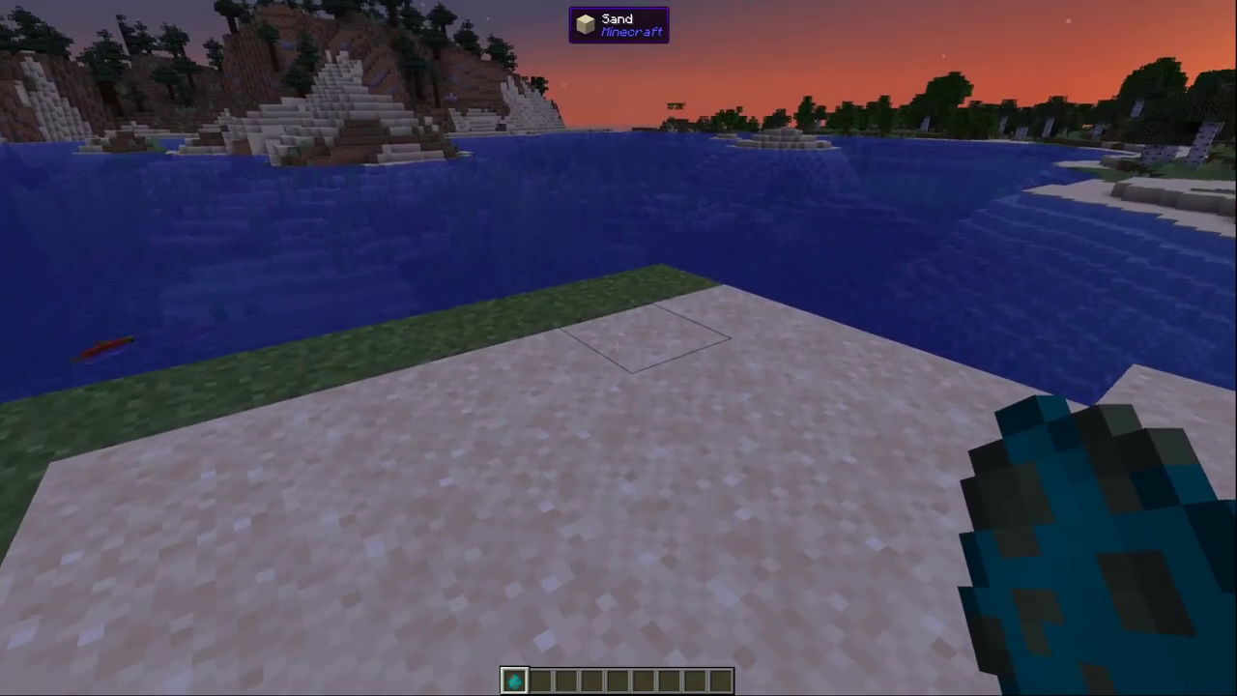
# Spawn zombies on the sandy shore beside the water
pyautogui.rightClick(616, 346)
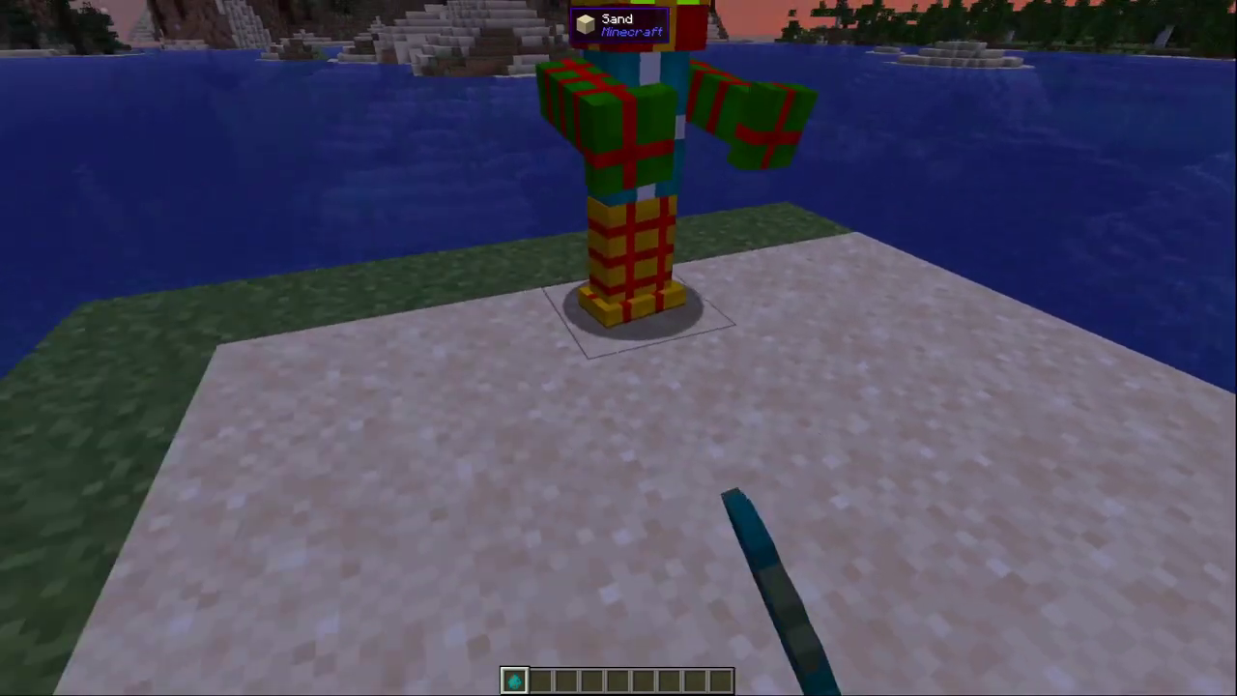
pyautogui.rightClick(616, 346)
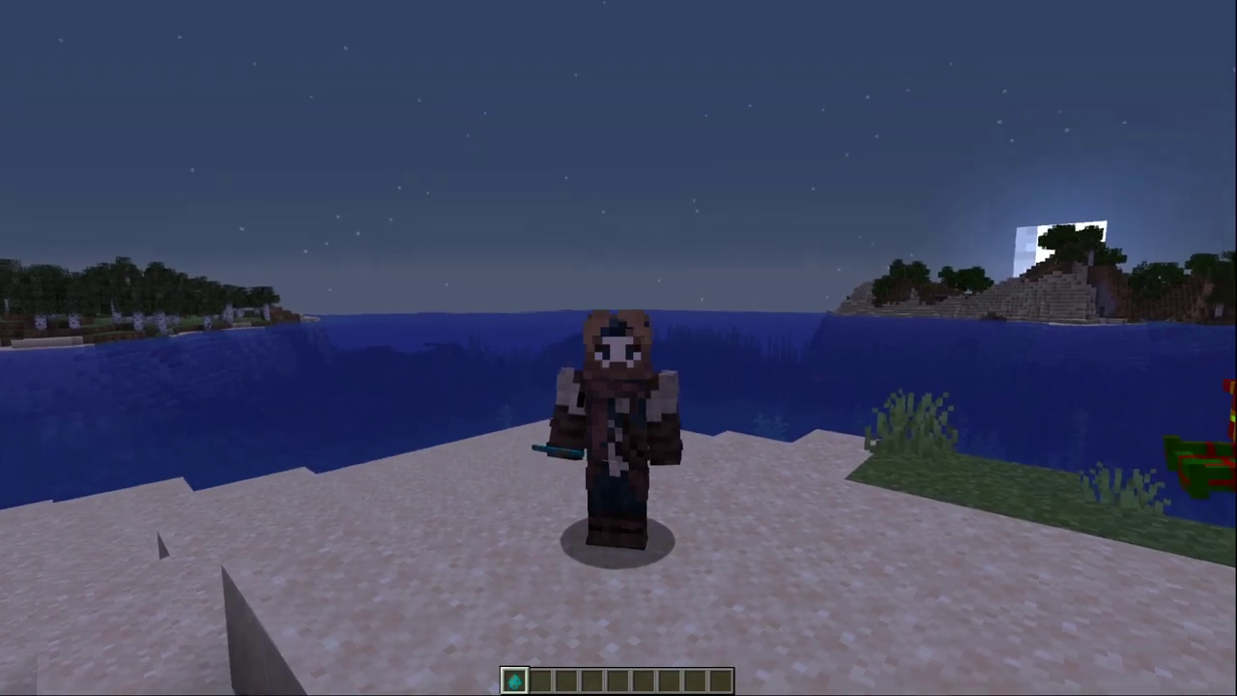
pyautogui.press('c')
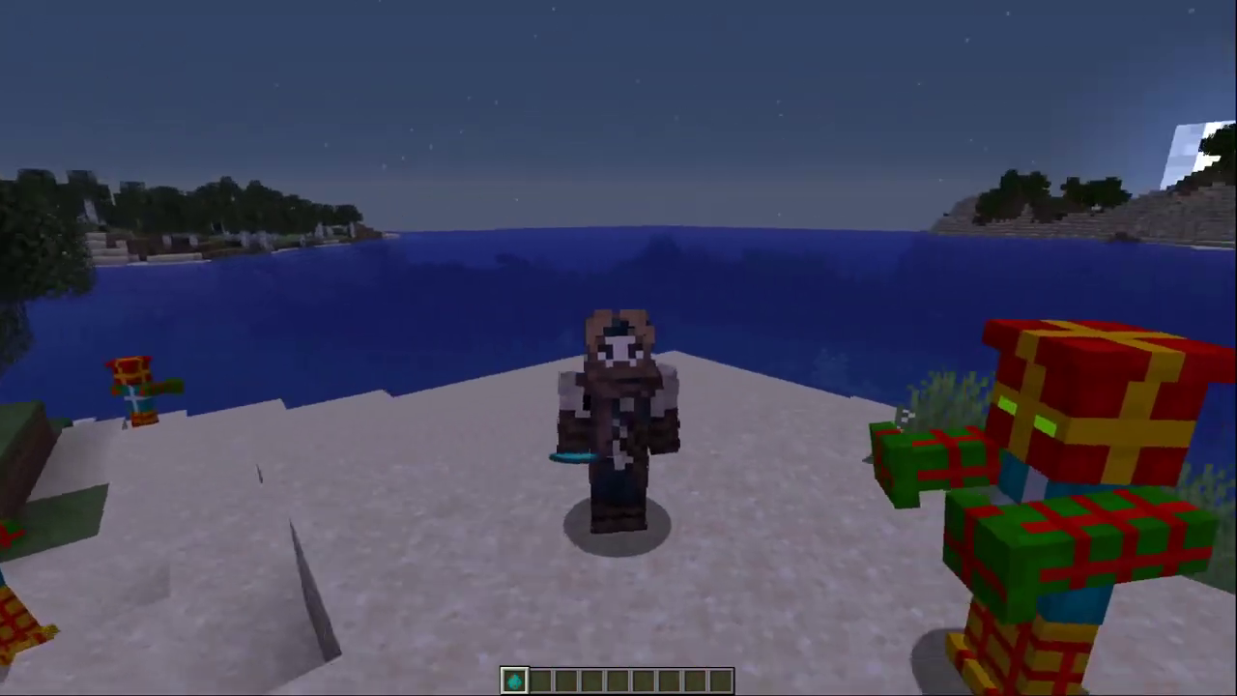